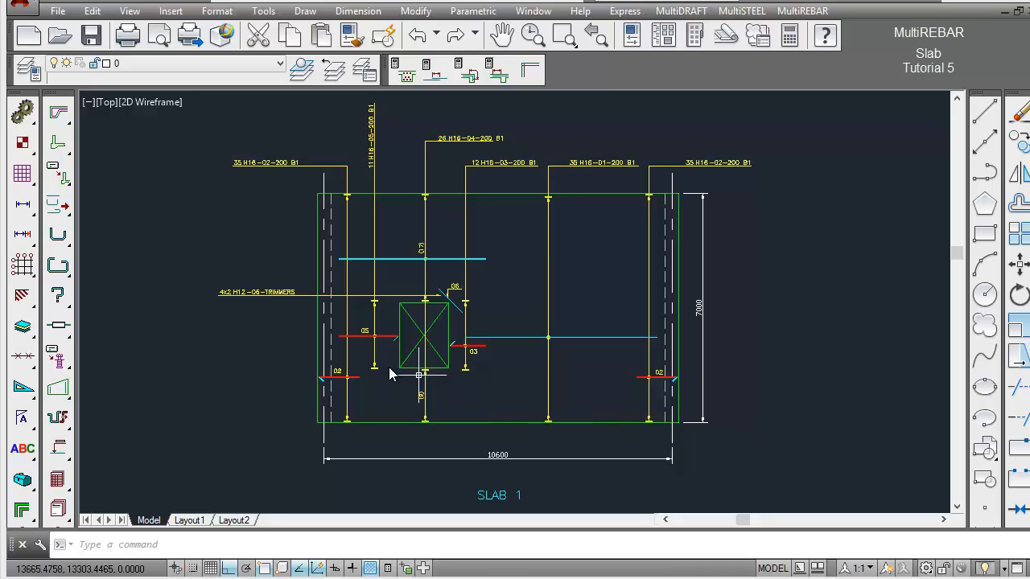
Start a new drawing from the multi.dwt template.
left_click(58, 11)
left_click(115, 1)
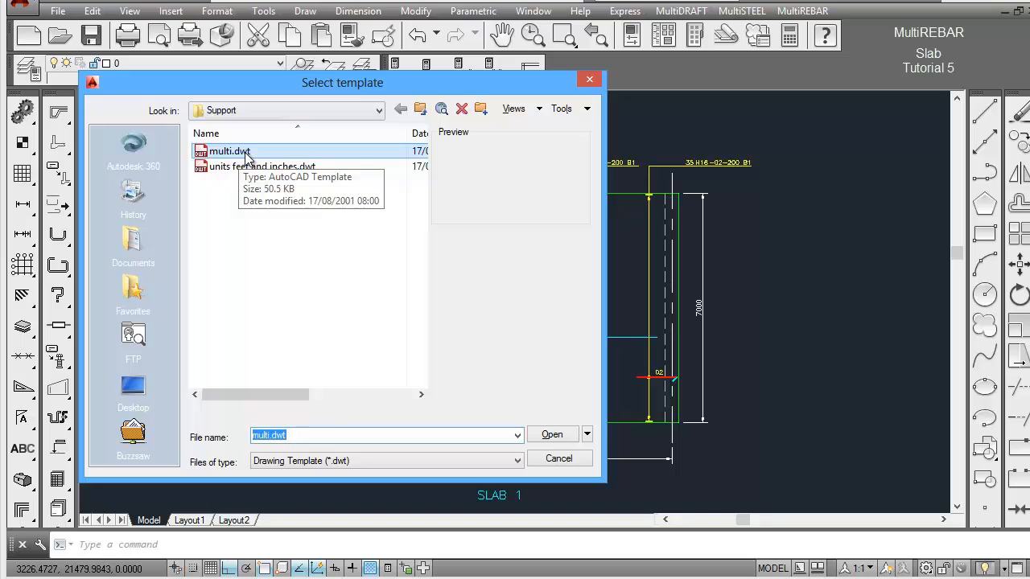
left_click(246, 155)
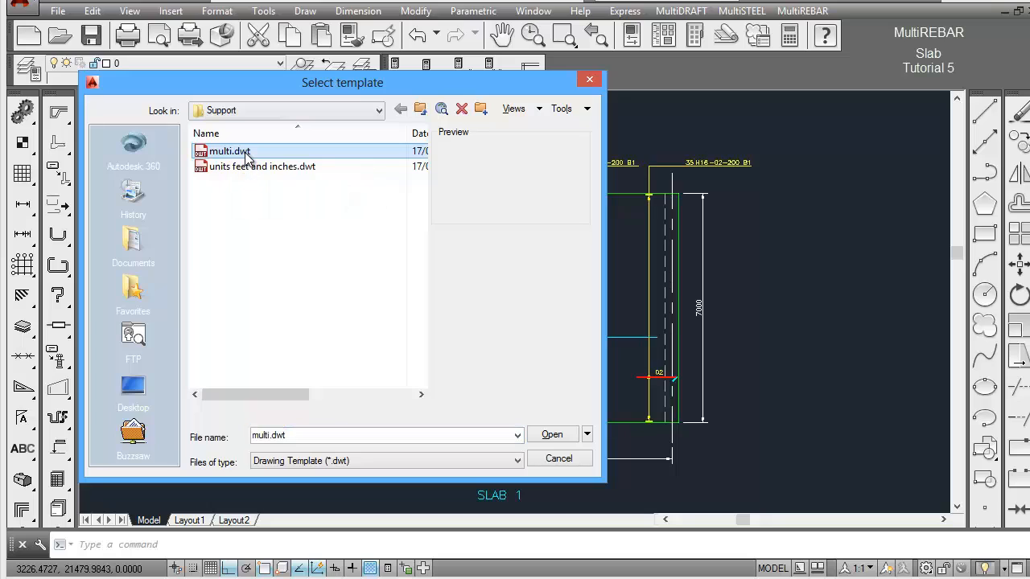
left_click(558, 437)
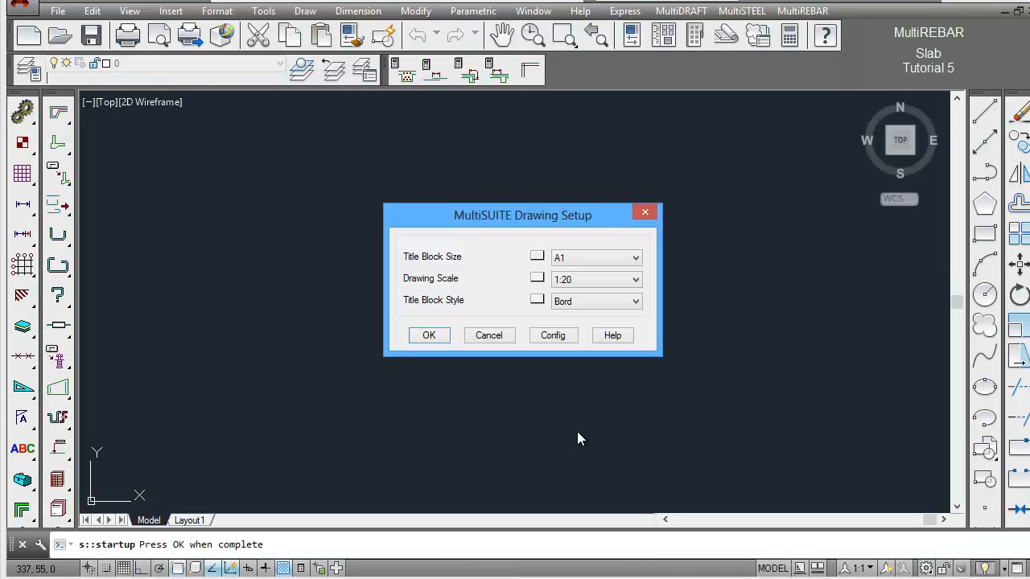
Set up the drawing at a scale of 1:50 with the A1 Bord title block.
left_click(635, 280)
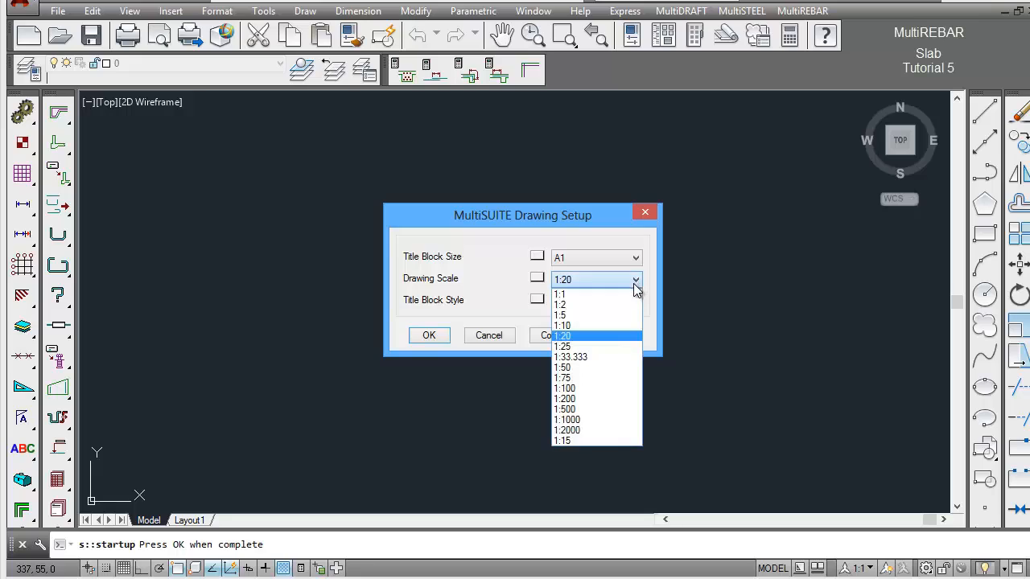
left_click(601, 367)
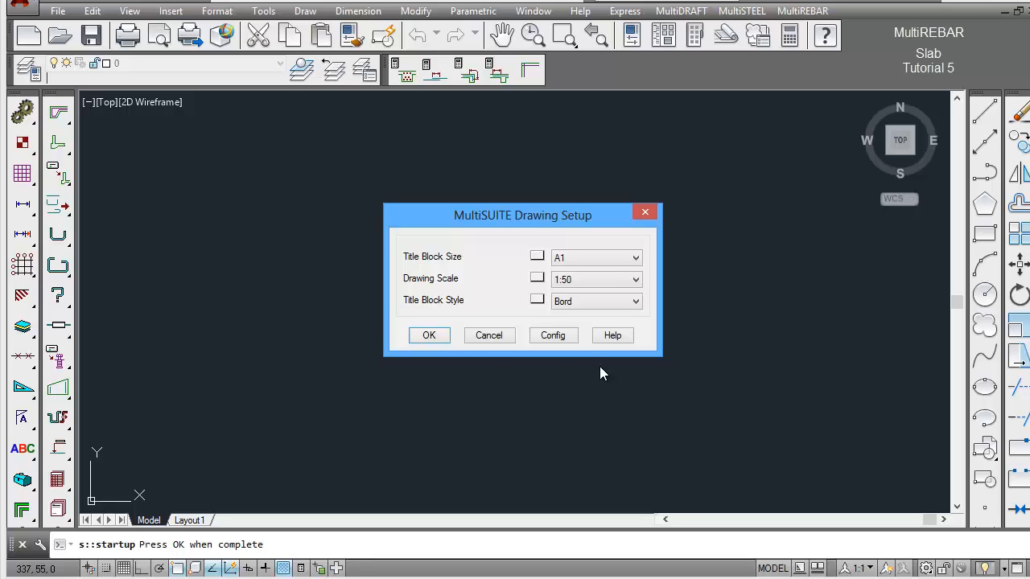
left_click(439, 341)
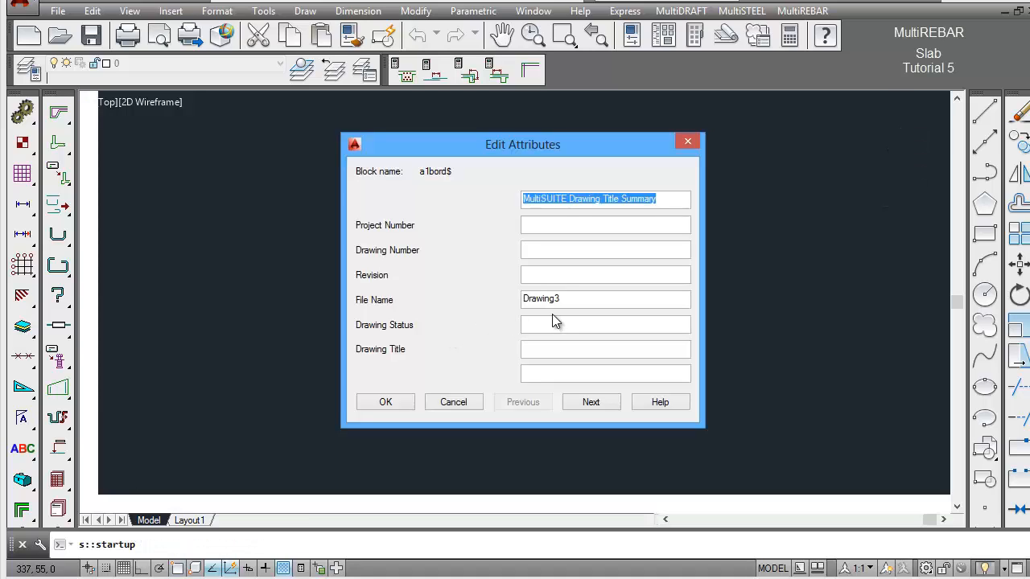
Set the title block's File Name attribute to RCTUT5 and accept the attributes.
left_click_drag(568, 299, 515, 307)
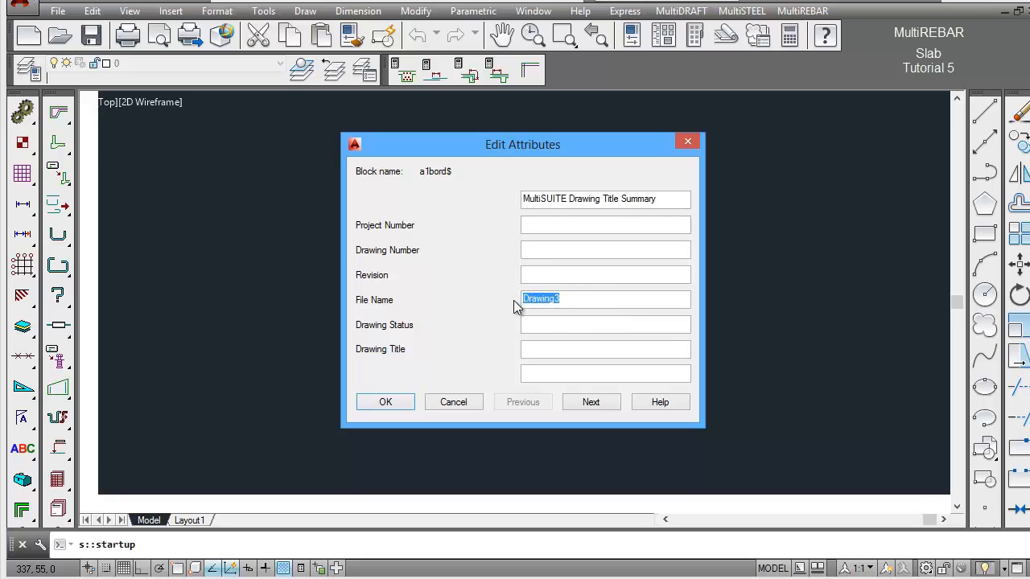
type("RCTUT5")
left_click(407, 403)
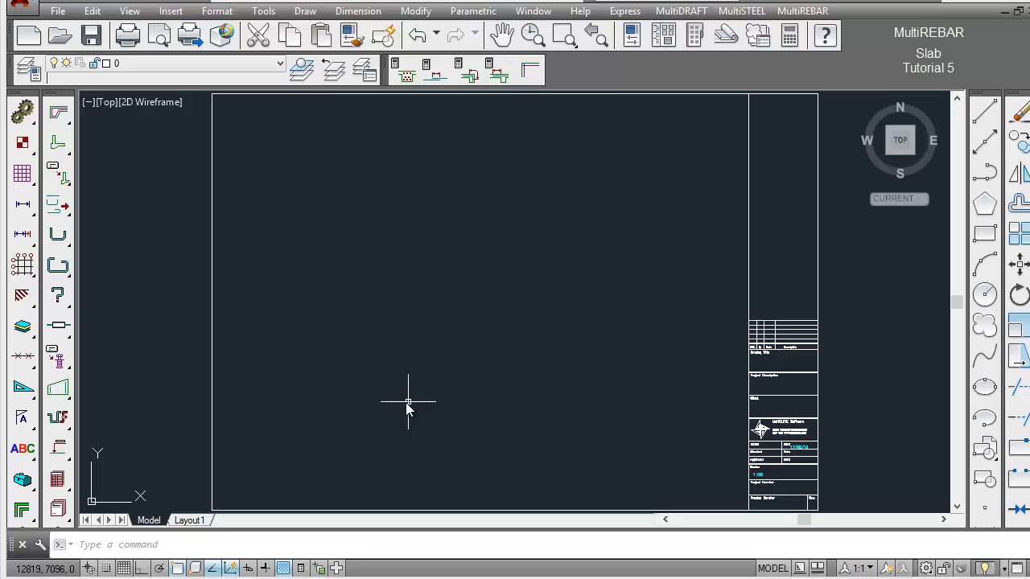
Import the slab with the opening from page 2 of the concrete member library, first bar mark 01, and place it mid-sheet.
left_click(61, 178)
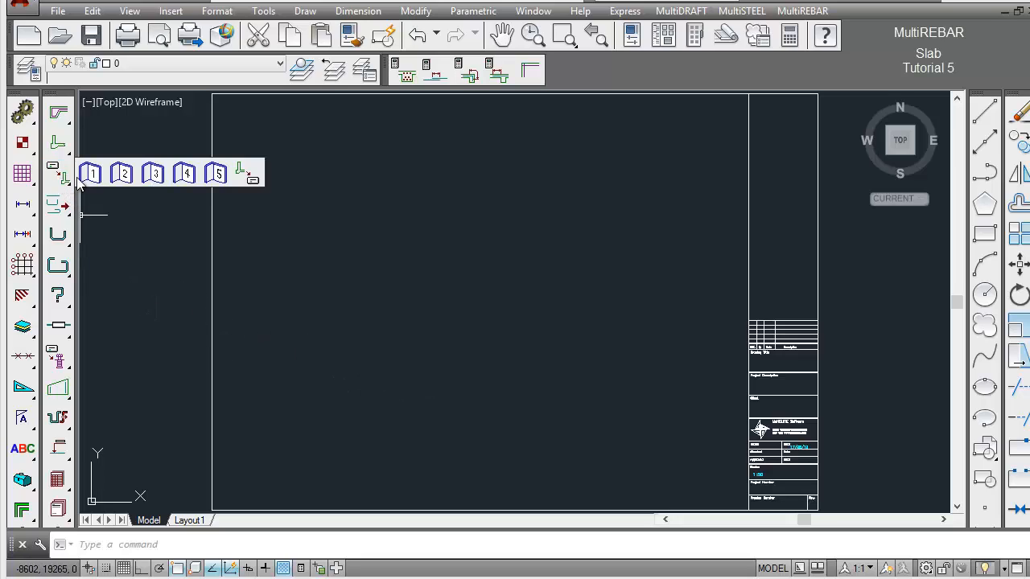
left_click(123, 180)
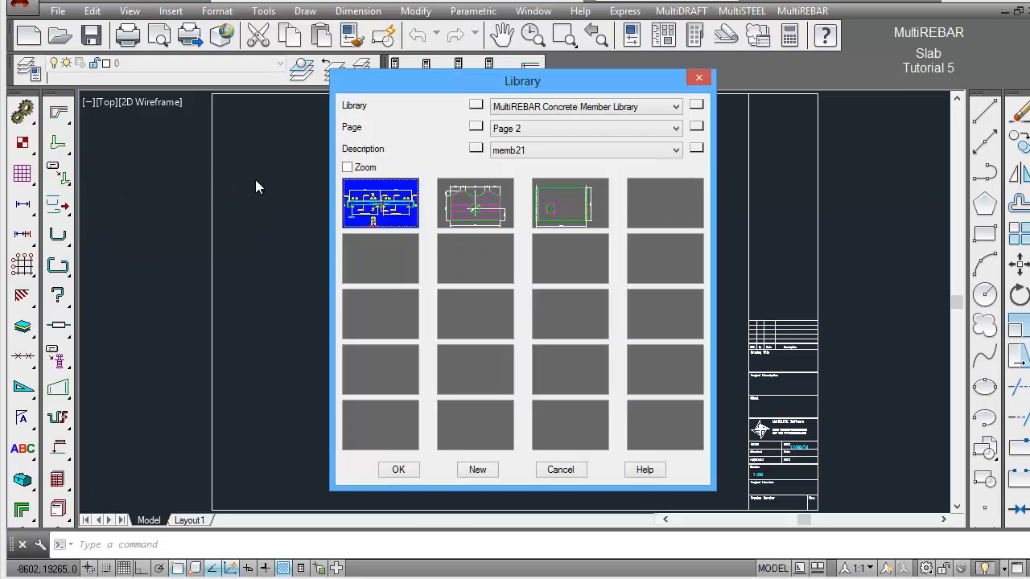
double_click(565, 210)
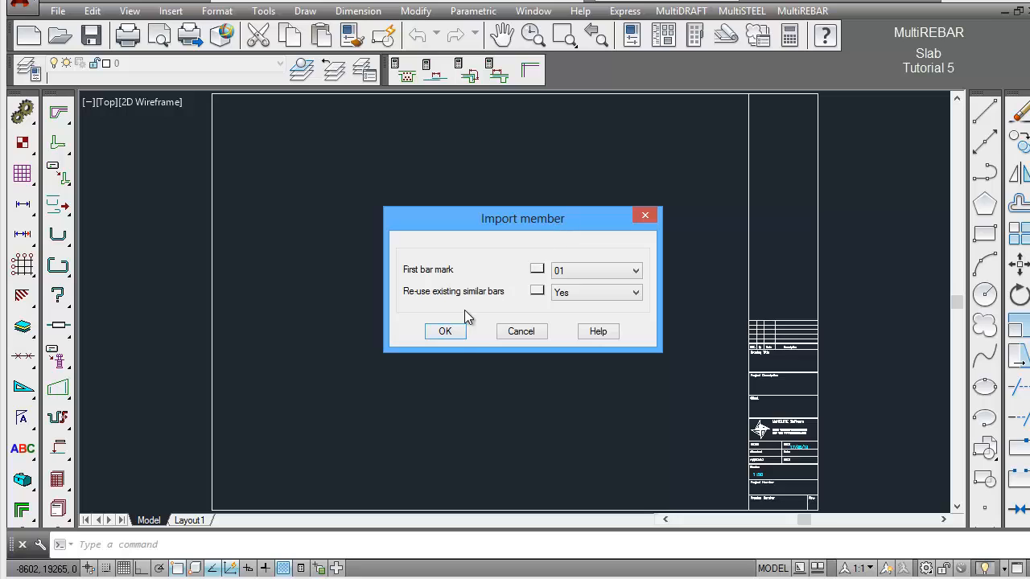
left_click(452, 334)
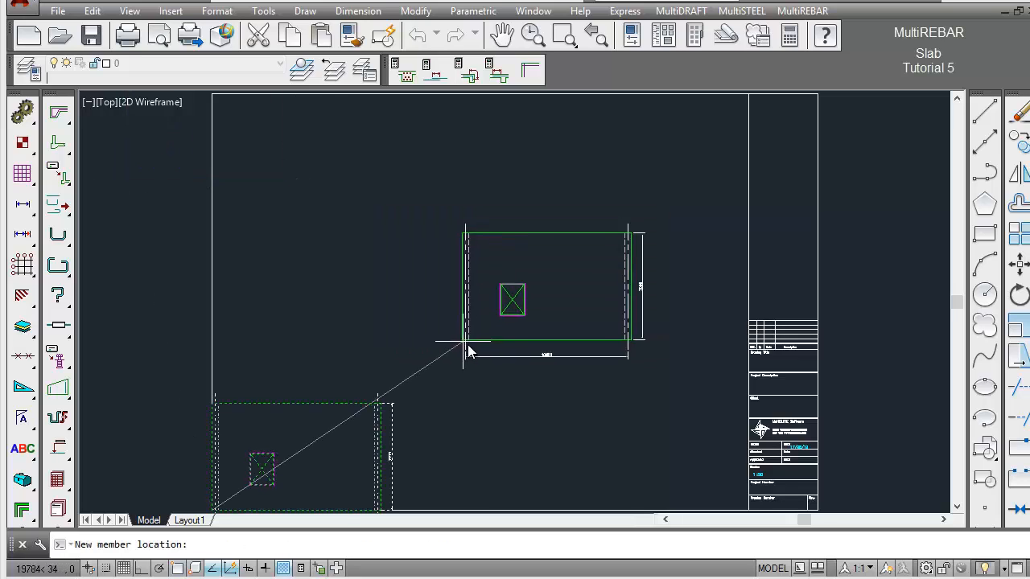
left_click(394, 342)
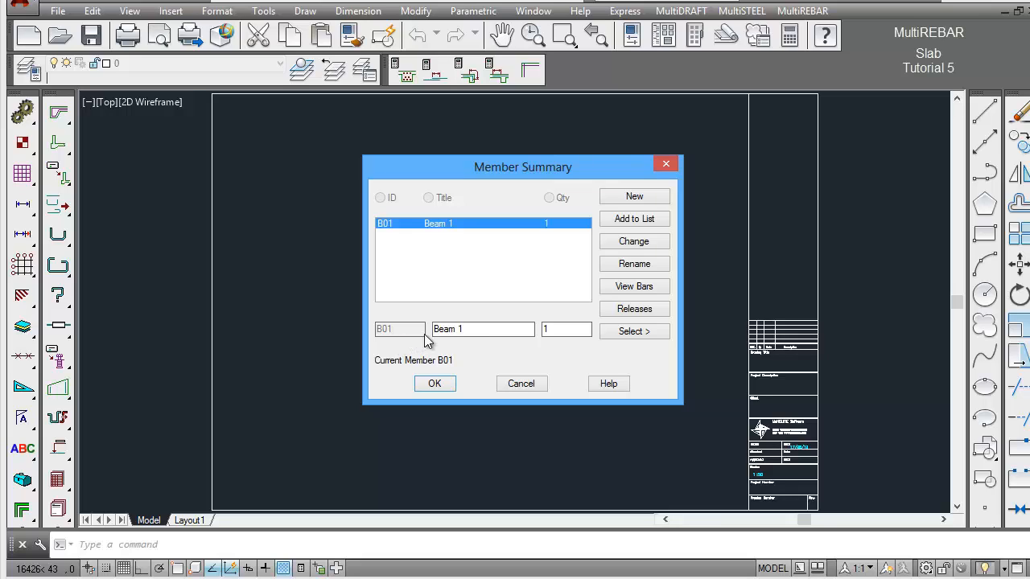
Set the title of the imported member B01 to SLAB 1.
left_click_drag(465, 328, 423, 333)
type("SLAB 1")
left_click(435, 383)
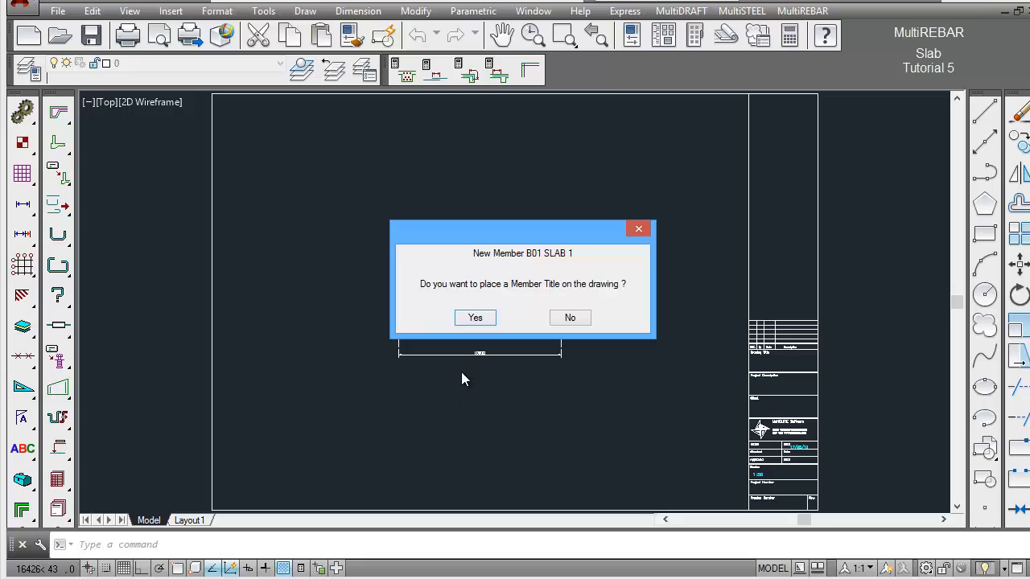
Place the member title centred below the slab's width dimension and assign the member to the first line of the bar list.
left_click(478, 318)
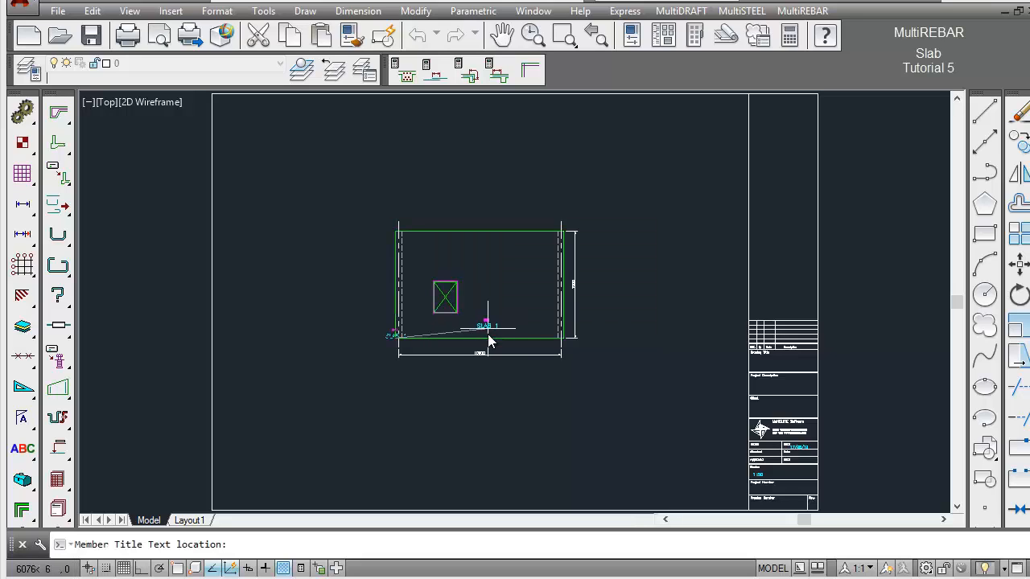
left_click(481, 375)
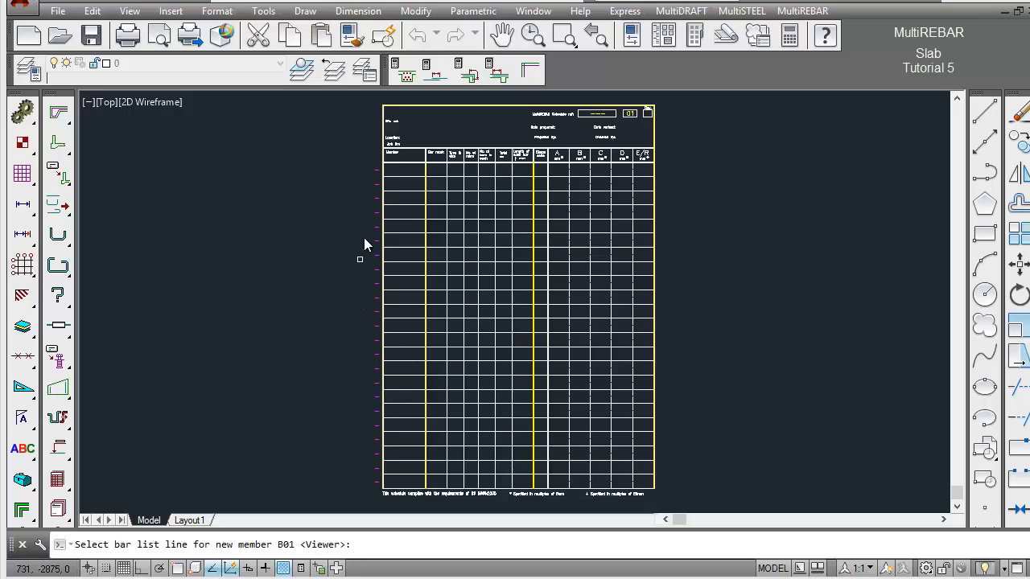
left_click(375, 173)
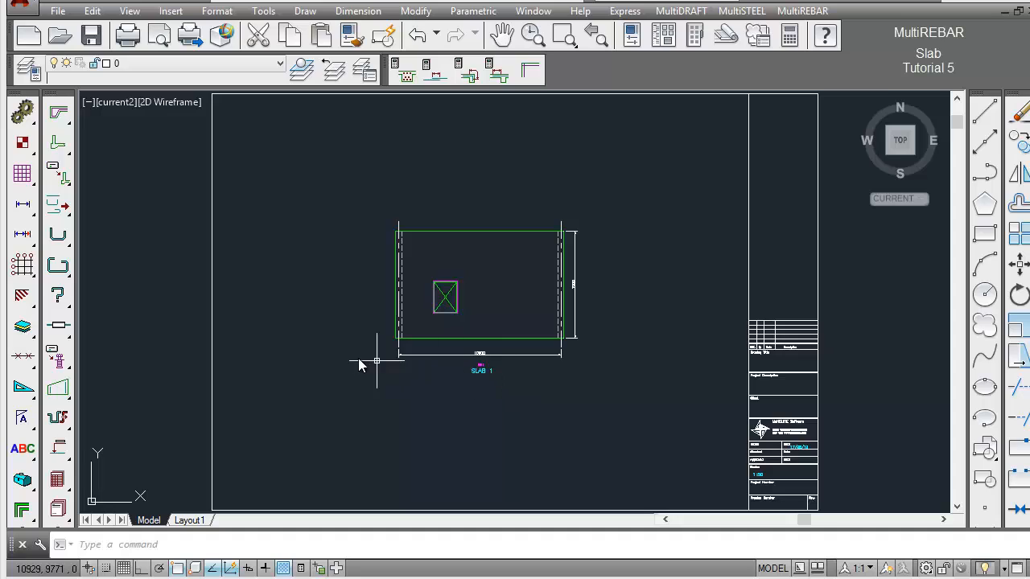
right_click(59, 213)
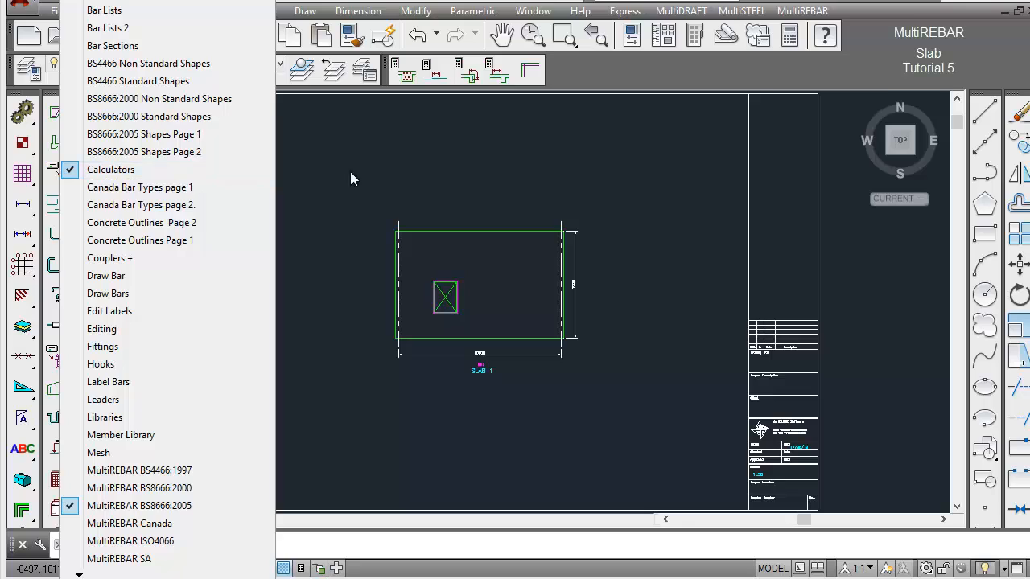
left_click(392, 173)
key("Escape")
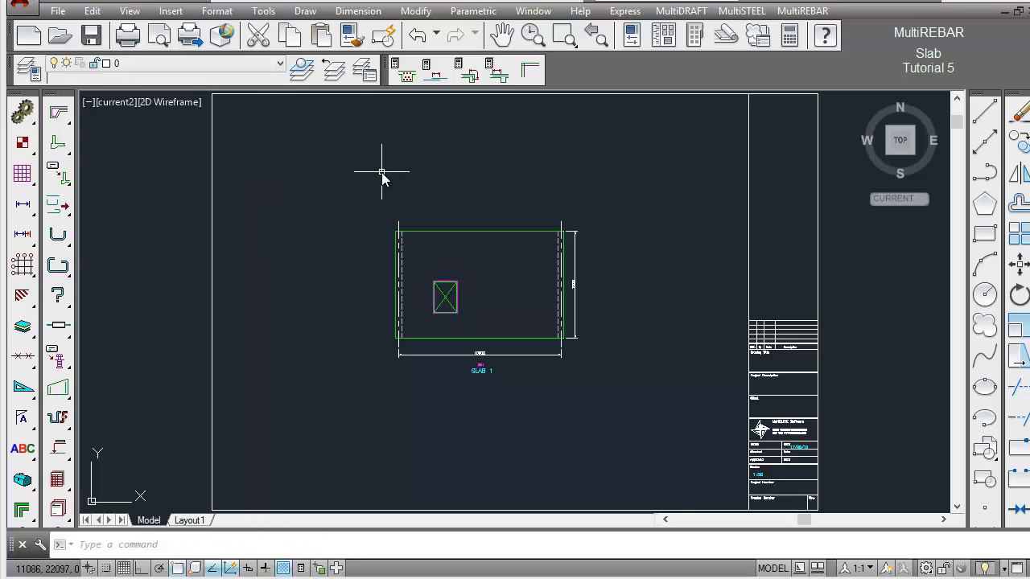
Start a 50 mm Cover Offset with Multiple Offset on and Short Line off.
left_click(564, 35)
left_click(345, 192)
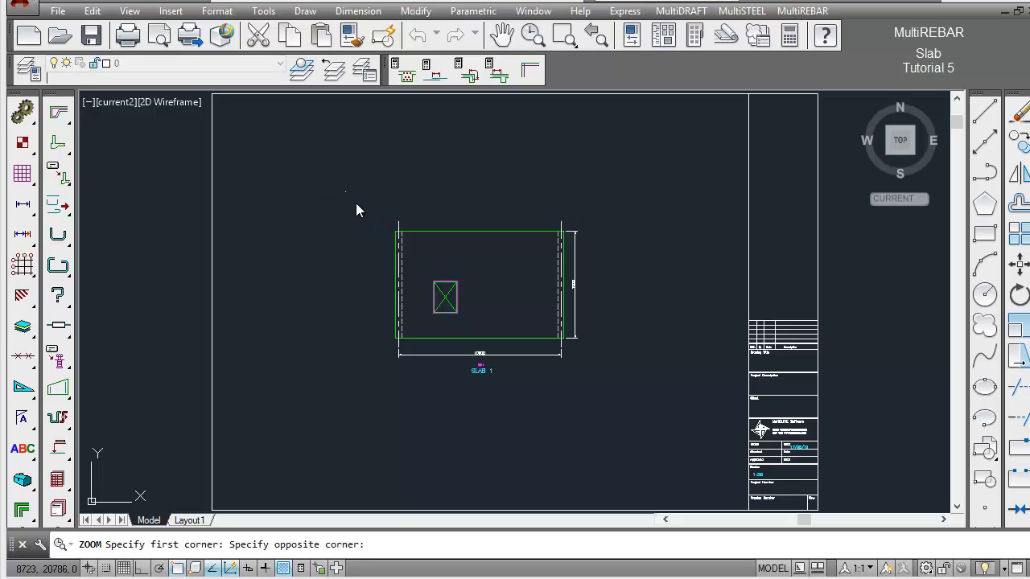
left_click(615, 384)
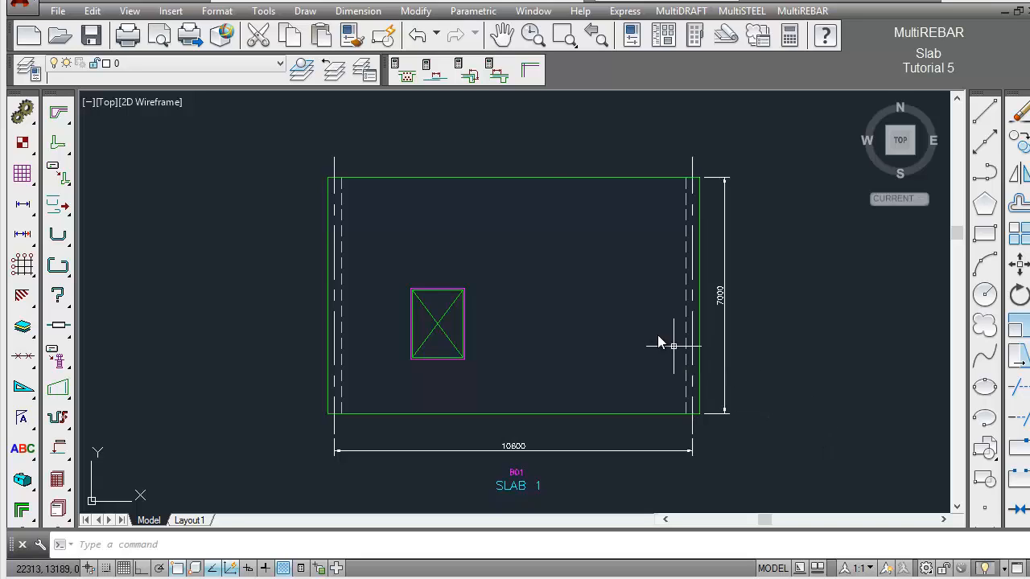
left_click(528, 74)
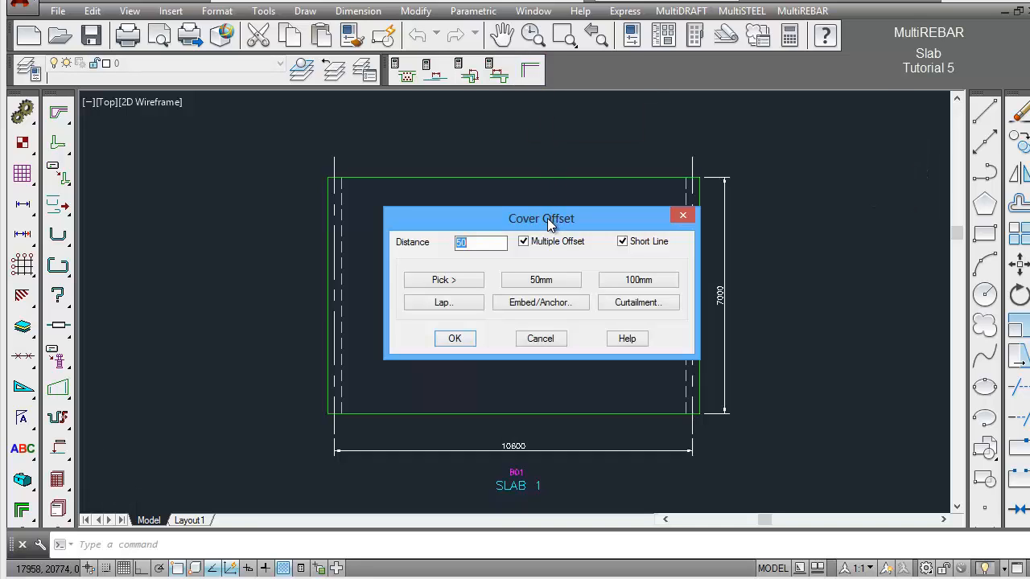
left_click_drag(550, 224, 531, 223)
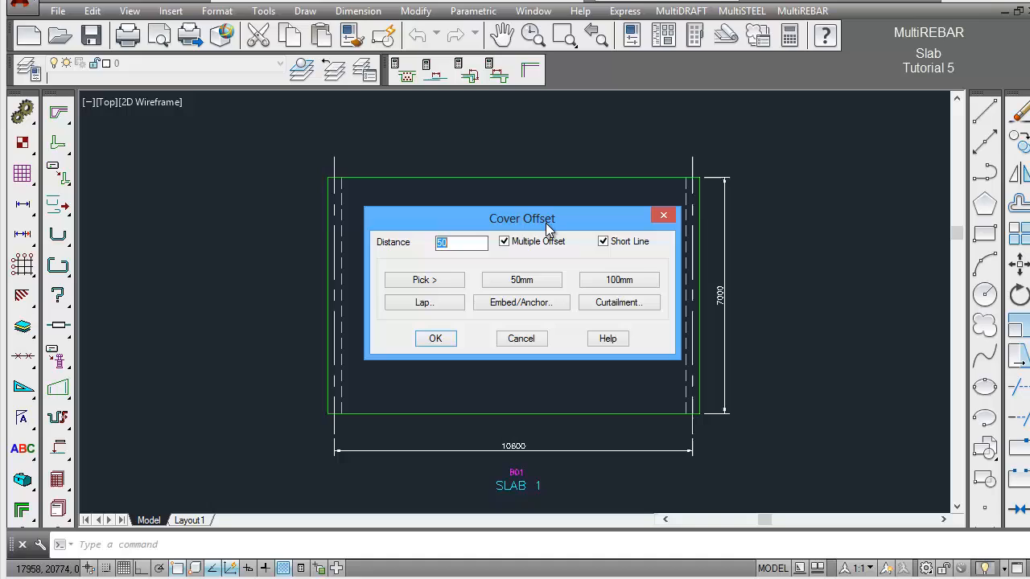
left_click(604, 244)
left_click(603, 242)
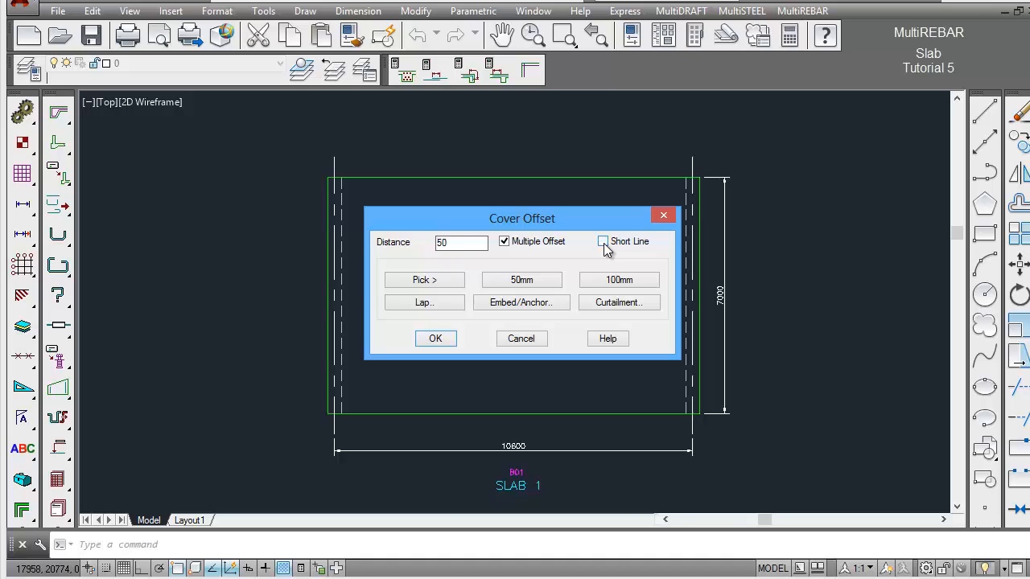
left_click(549, 283)
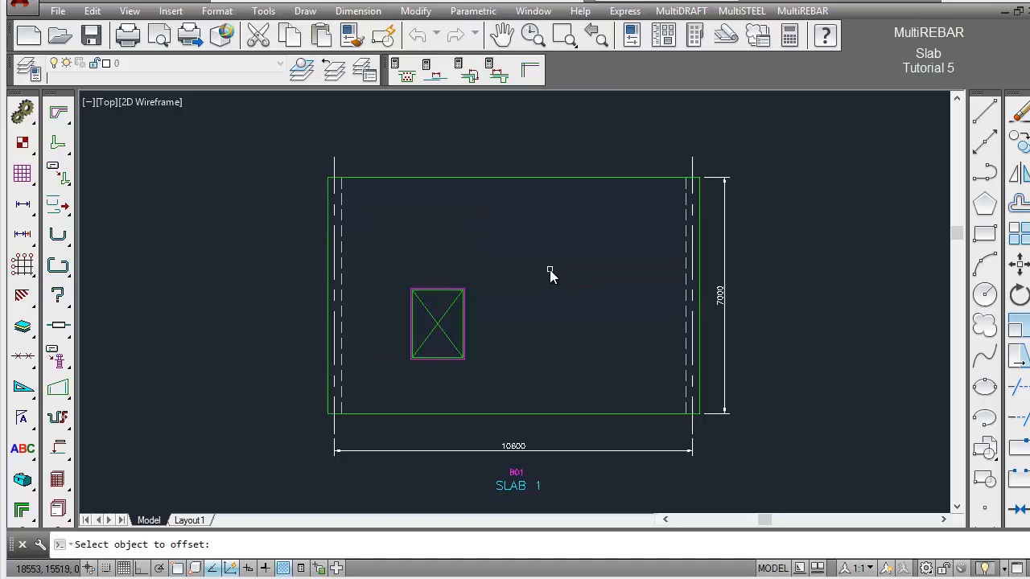
Offset all four outer edges of the slab inwards as cover lines and finish the command.
left_click(542, 178)
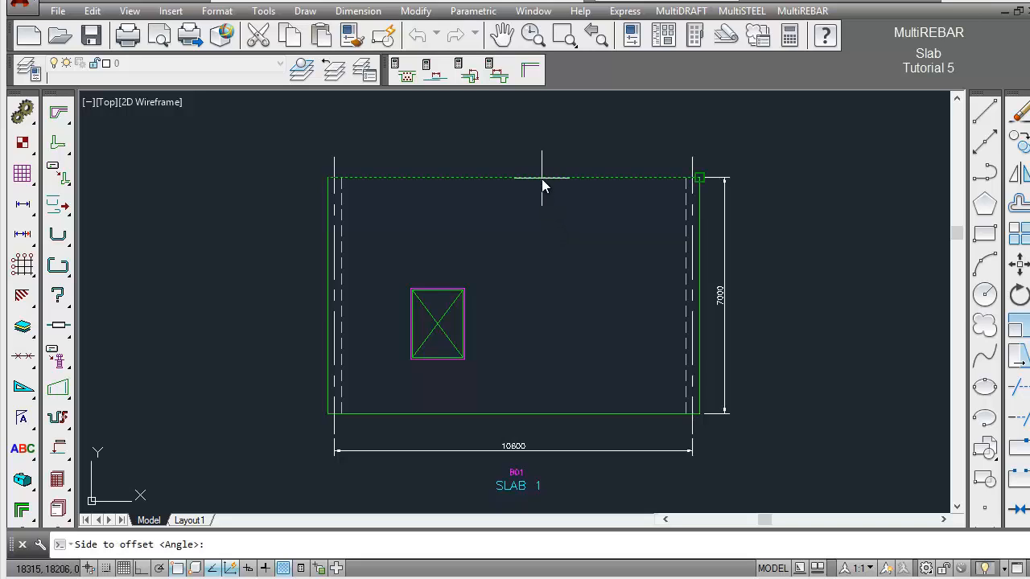
left_click(541, 193)
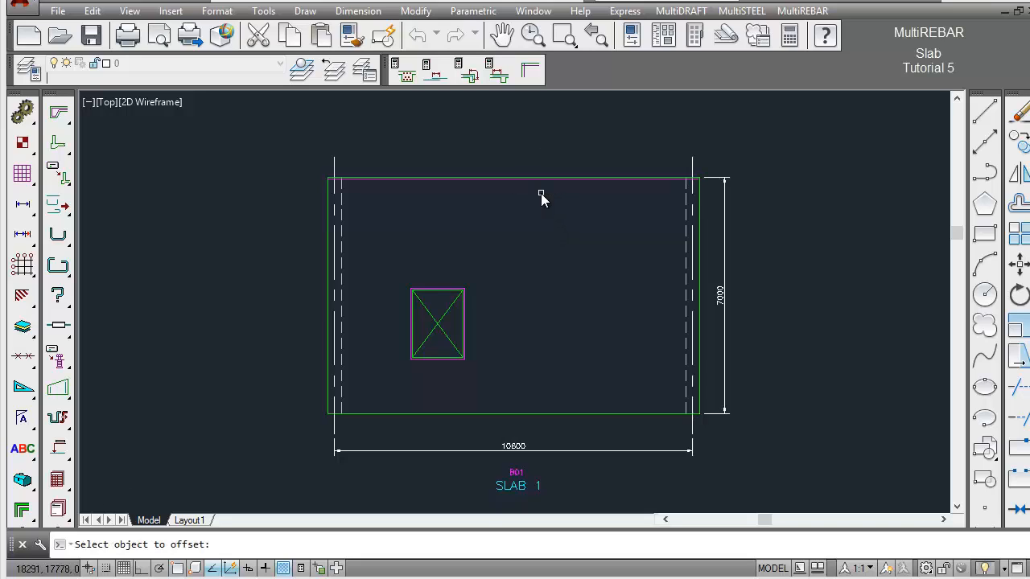
left_click(536, 413)
left_click(536, 392)
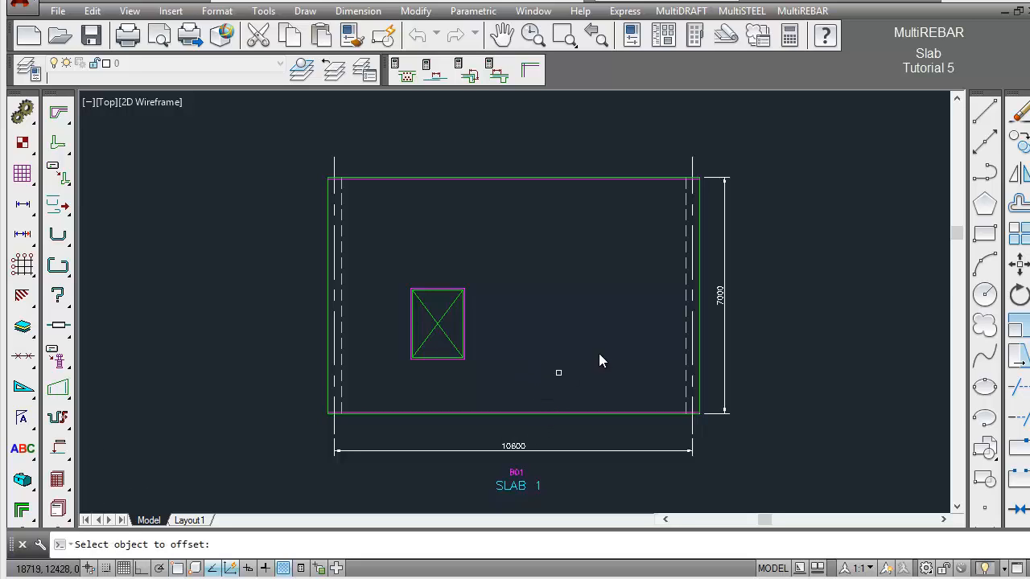
left_click(699, 293)
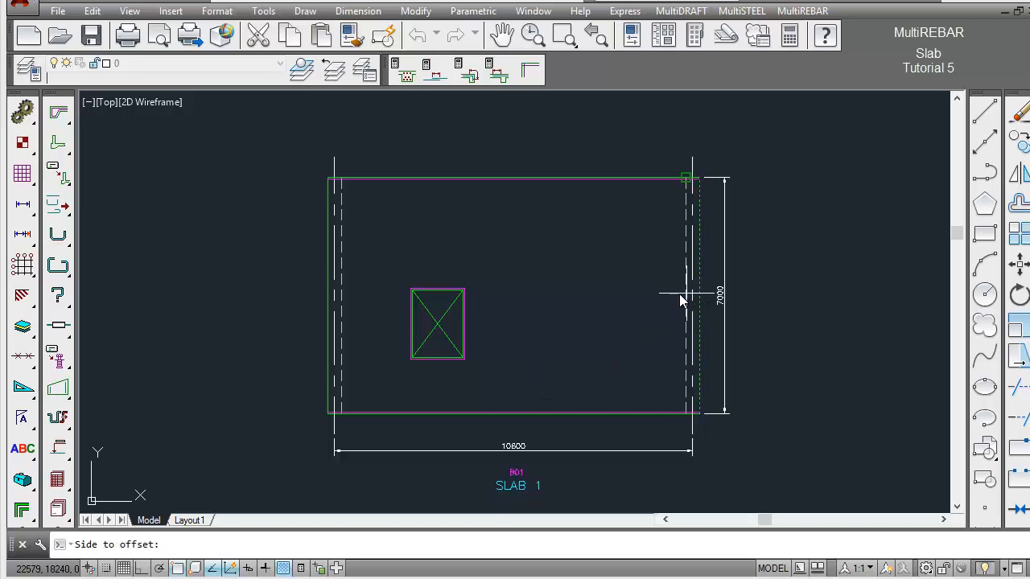
left_click(654, 295)
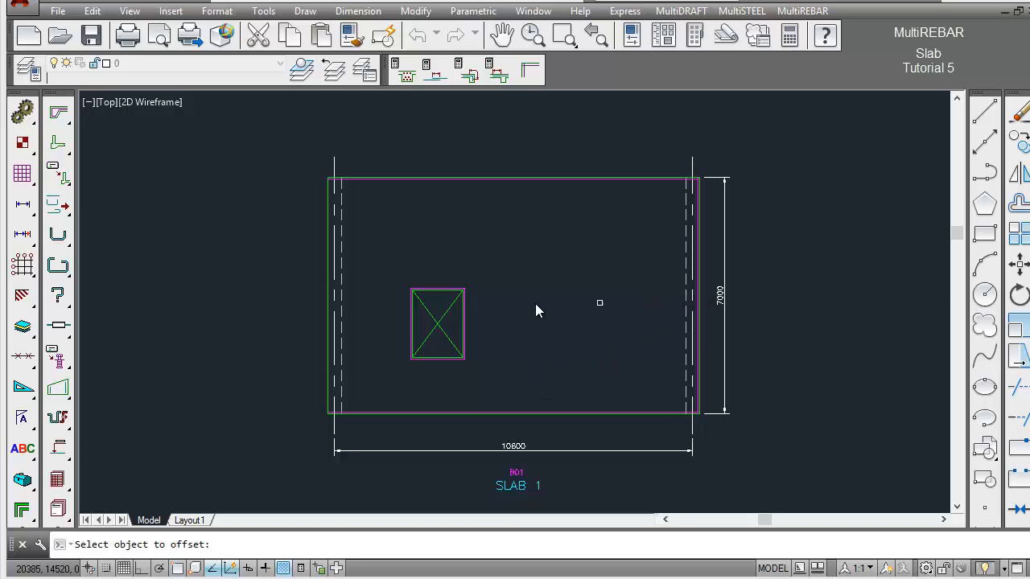
left_click(328, 304)
left_click(374, 309)
key("Escape")
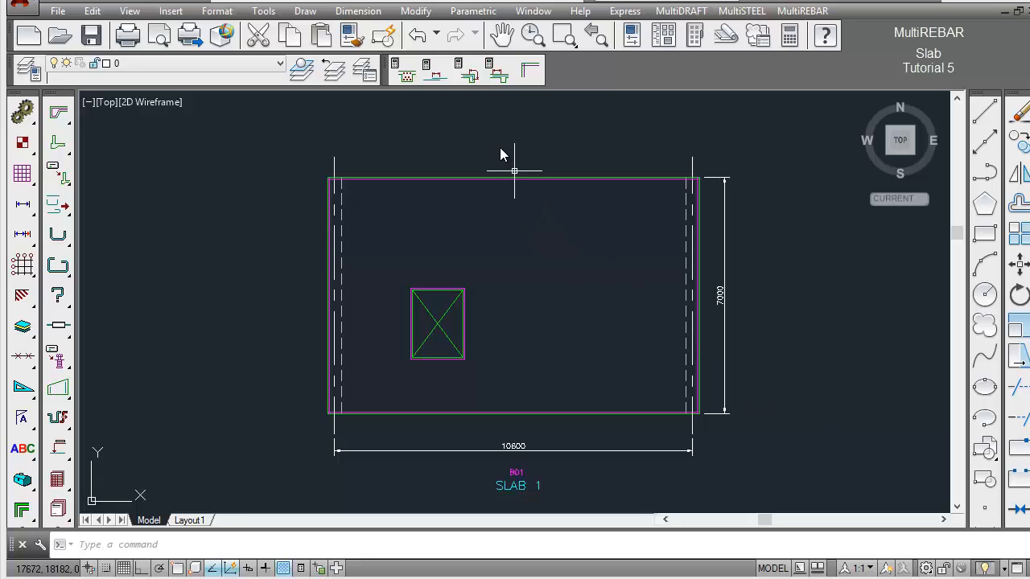
Start the Curtailment Calculator for a Slab with the Simply Supported End rule.
left_click(499, 76)
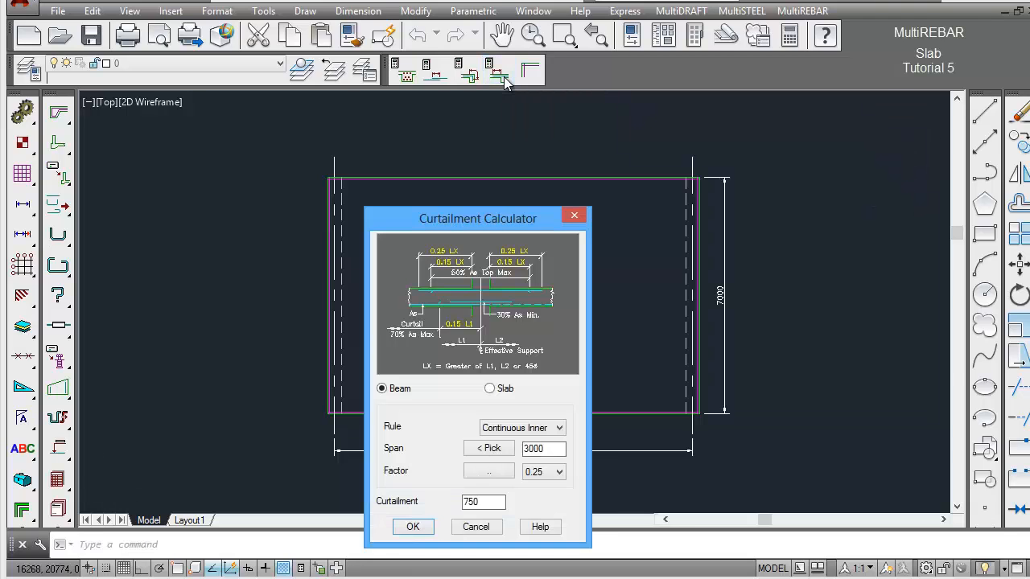
left_click_drag(516, 218, 542, 125)
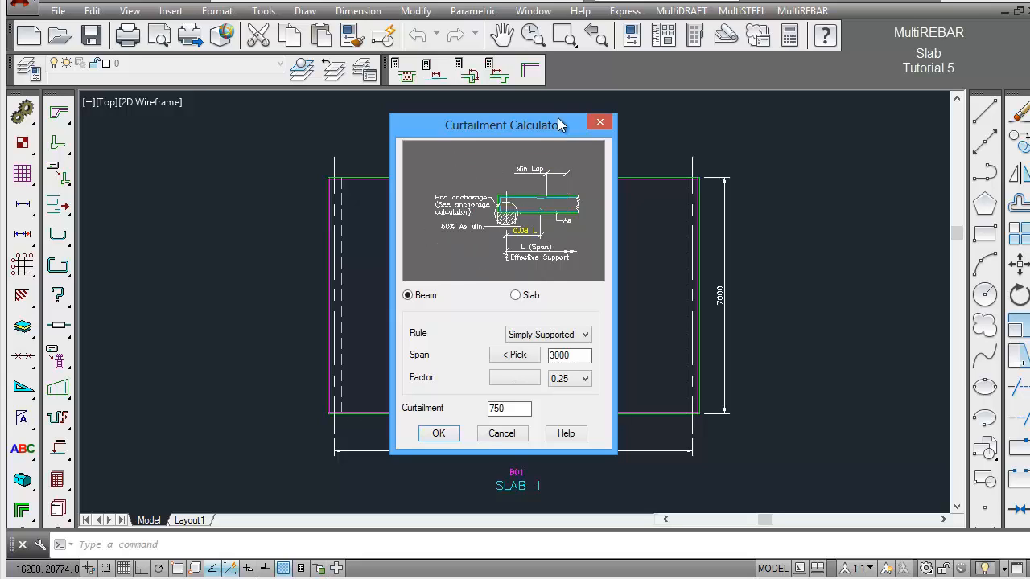
left_click(519, 297)
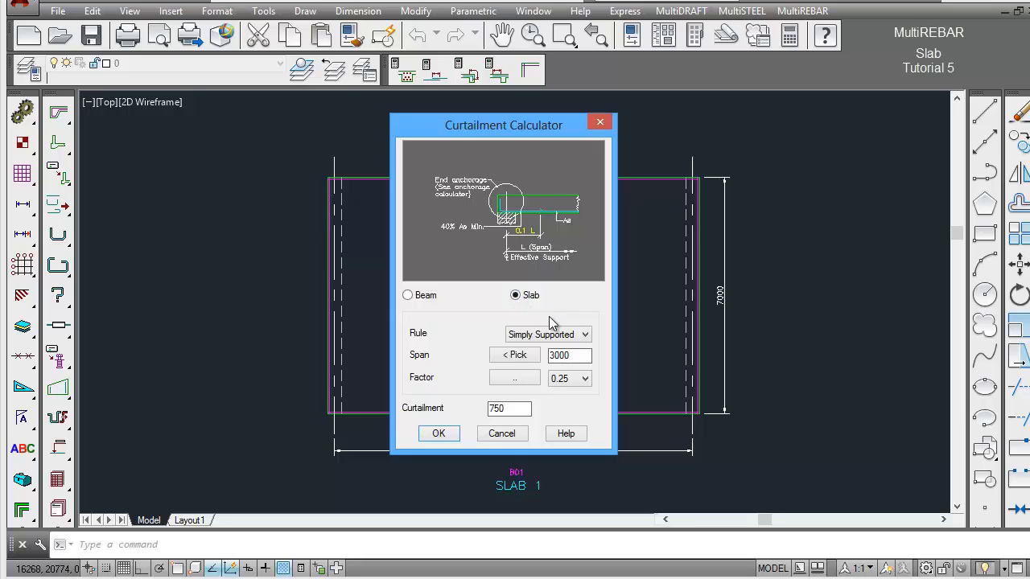
left_click(583, 334)
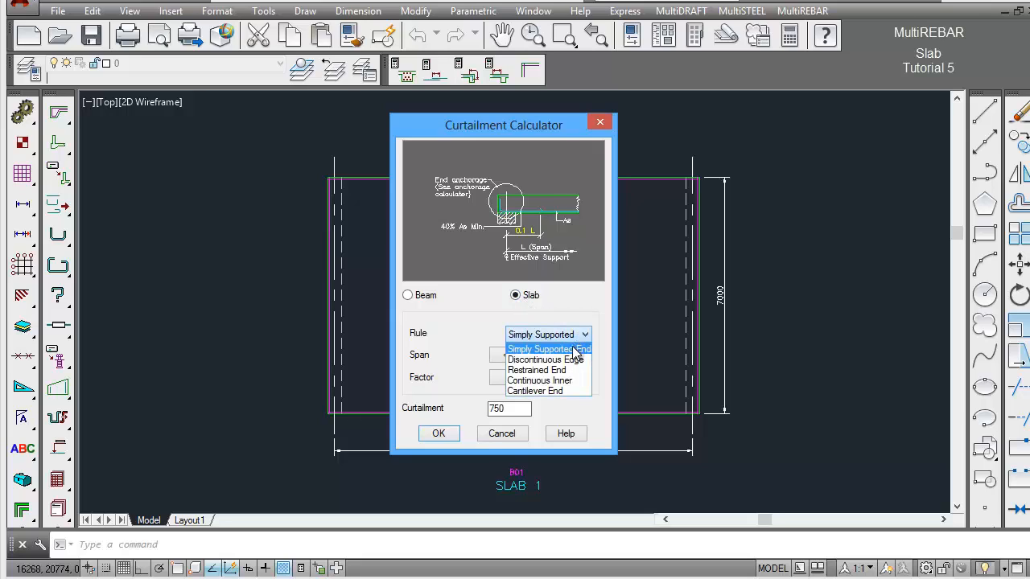
left_click(576, 350)
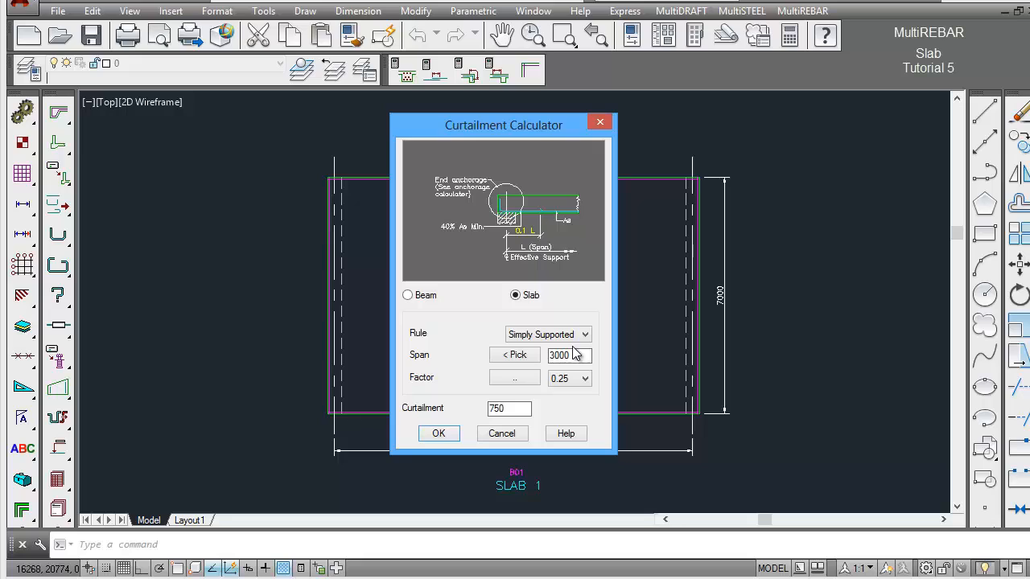
Set the curtailment span to 10600 and the factor to 0.1, and accept the calculation to begin offsetting.
left_click_drag(494, 119, 331, 94)
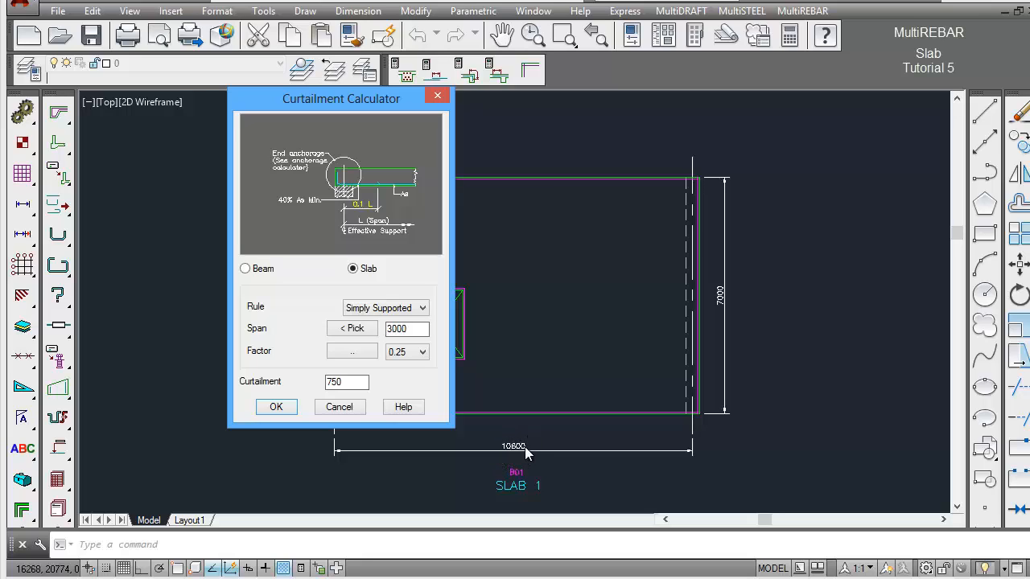
left_click_drag(414, 328, 383, 330)
type("10600")
left_click(420, 352)
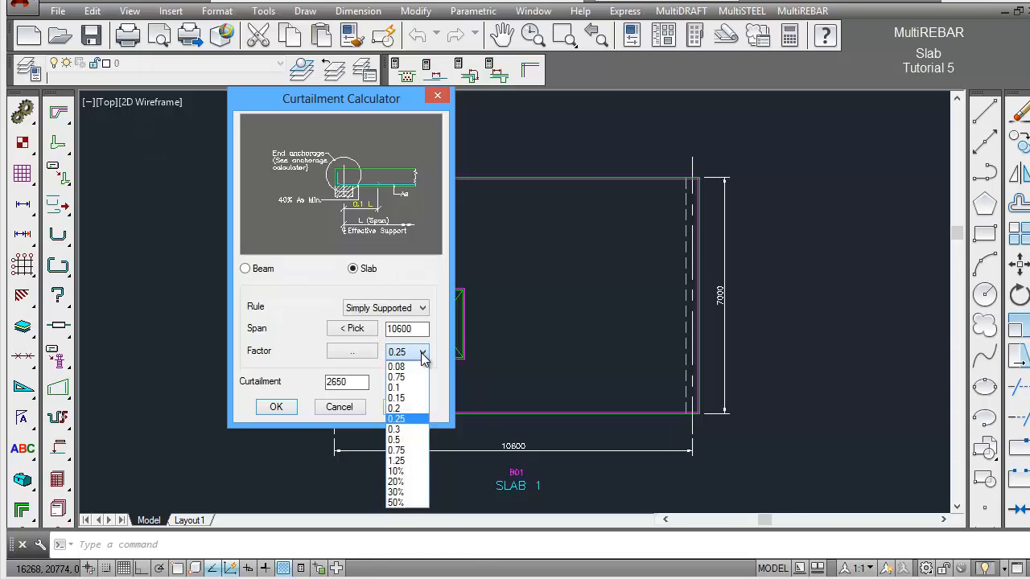
left_click(411, 387)
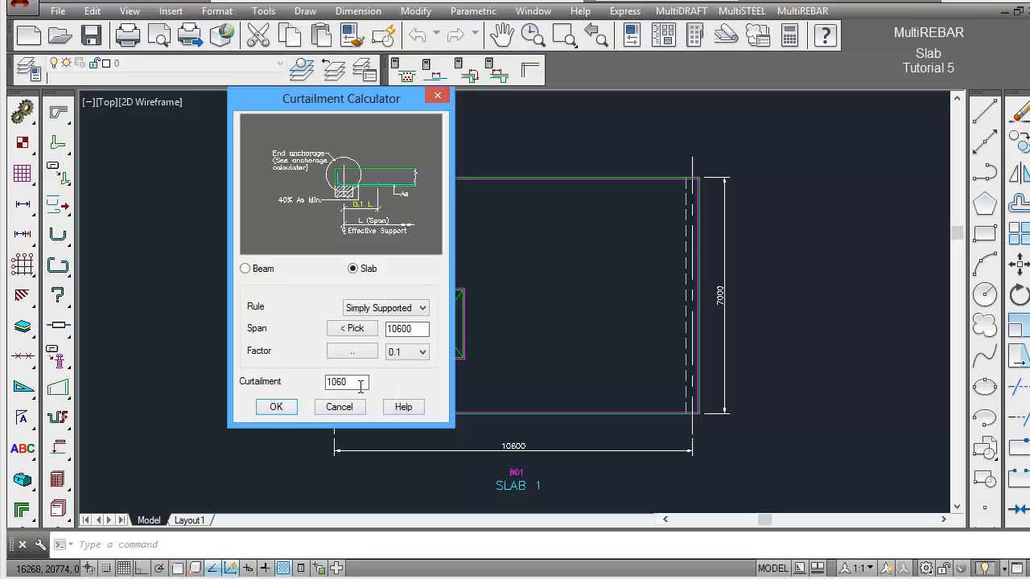
left_click_drag(361, 384, 324, 385)
left_click(276, 407)
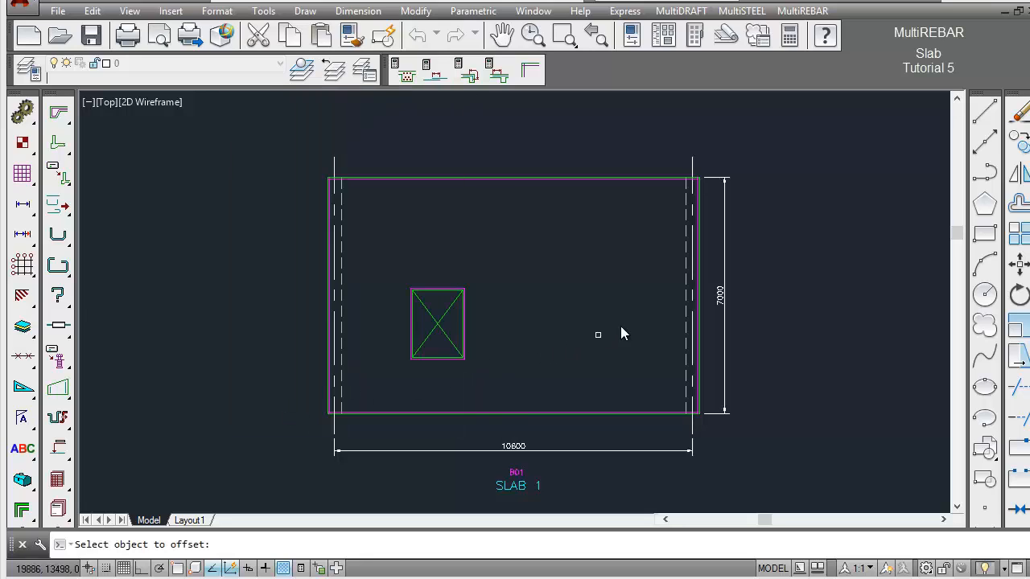
Offset curtailment lines inwards from both support centrelines and to the right of the opening's right cover line, and finish the command.
left_click(693, 266)
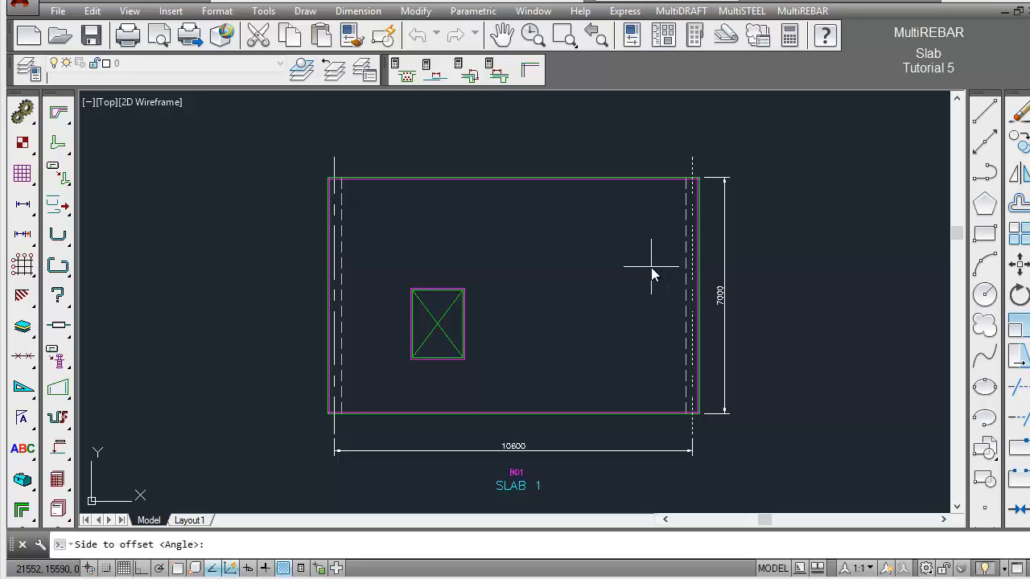
left_click(651, 267)
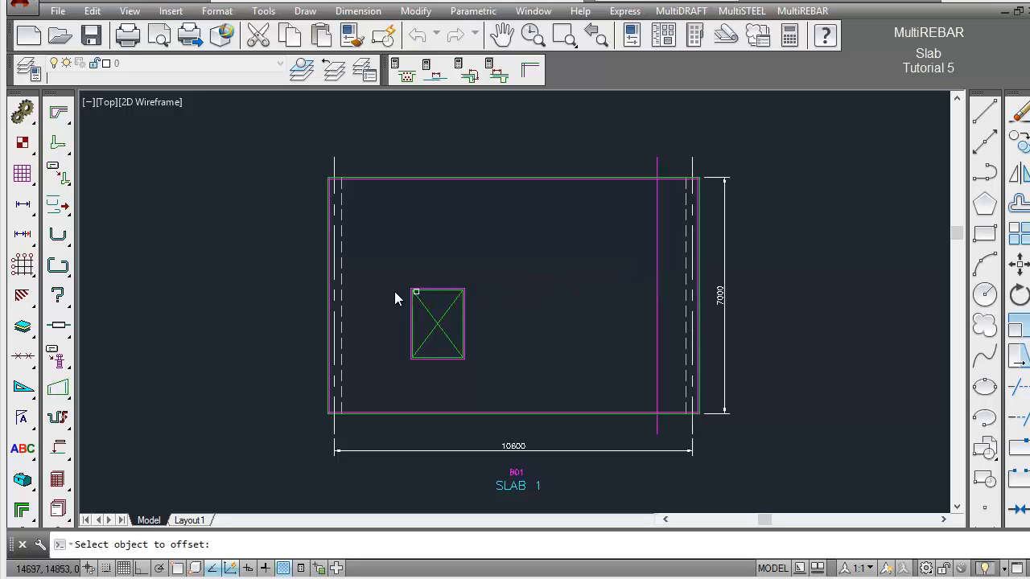
left_click(335, 261)
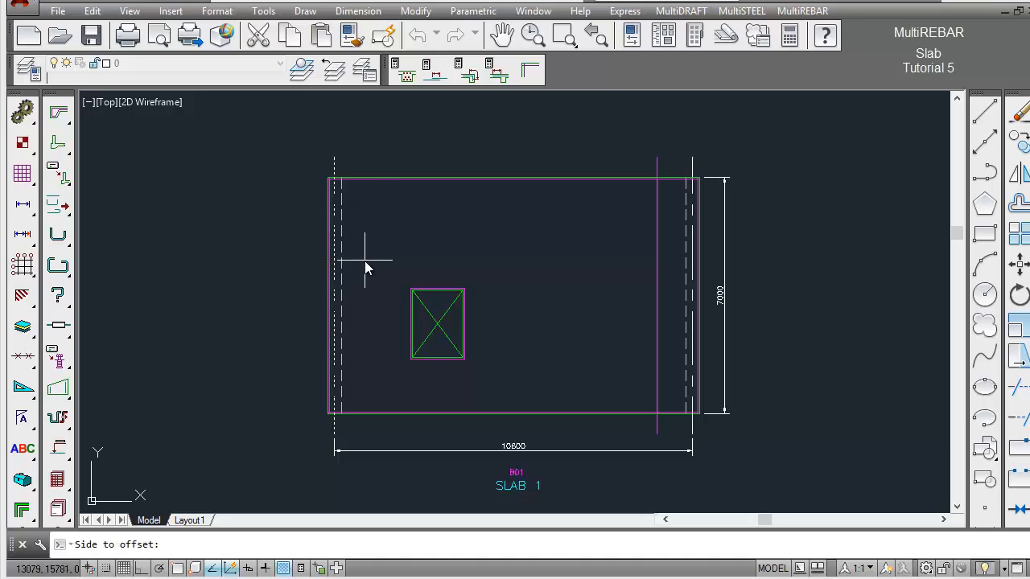
left_click(365, 261)
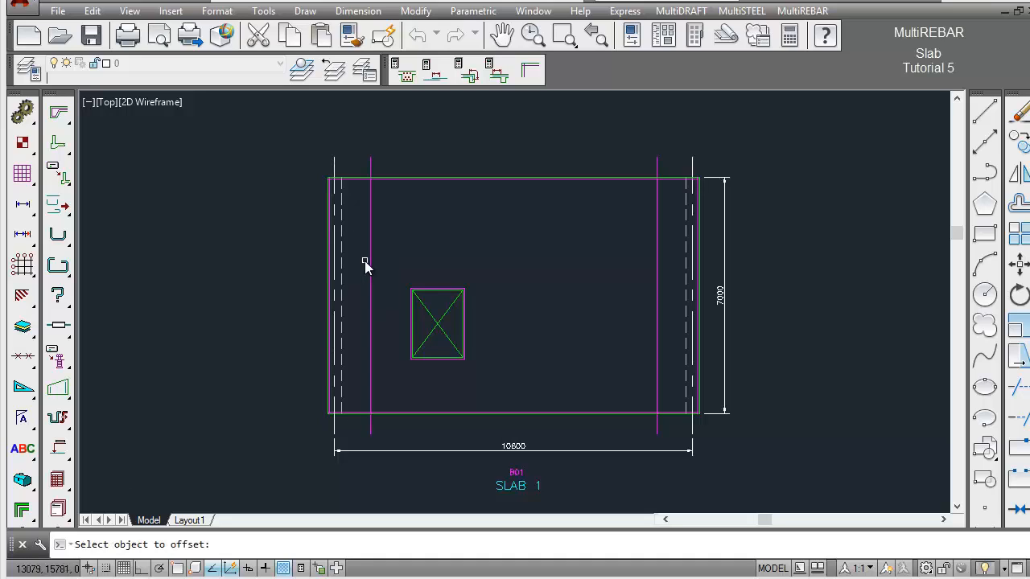
left_click(463, 319)
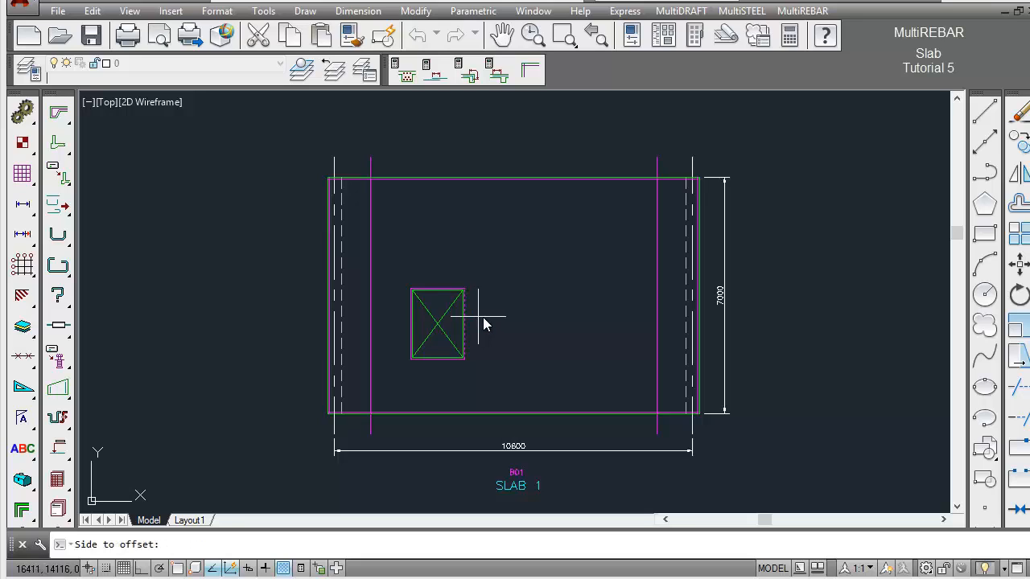
left_click(492, 322)
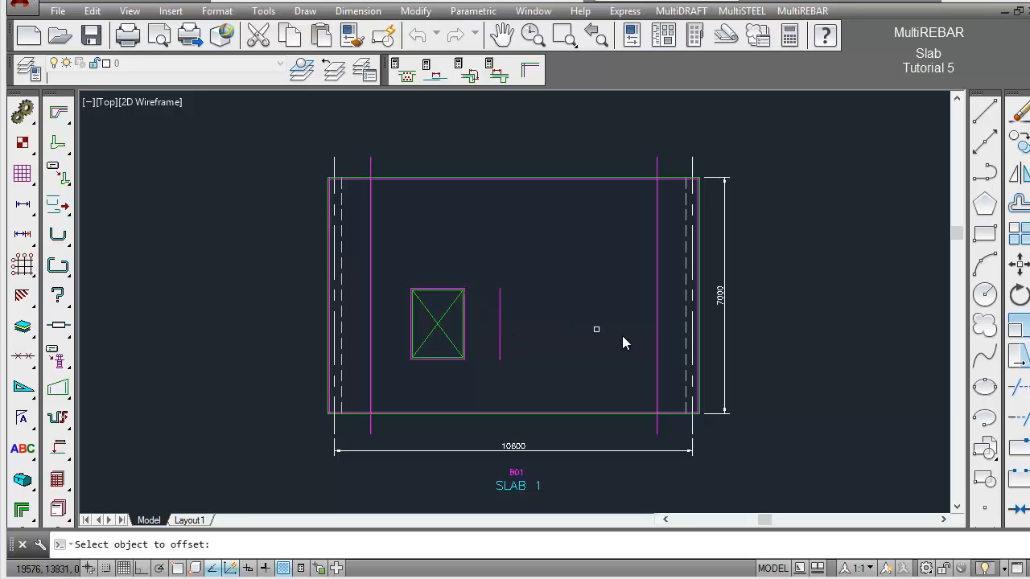
key("Escape")
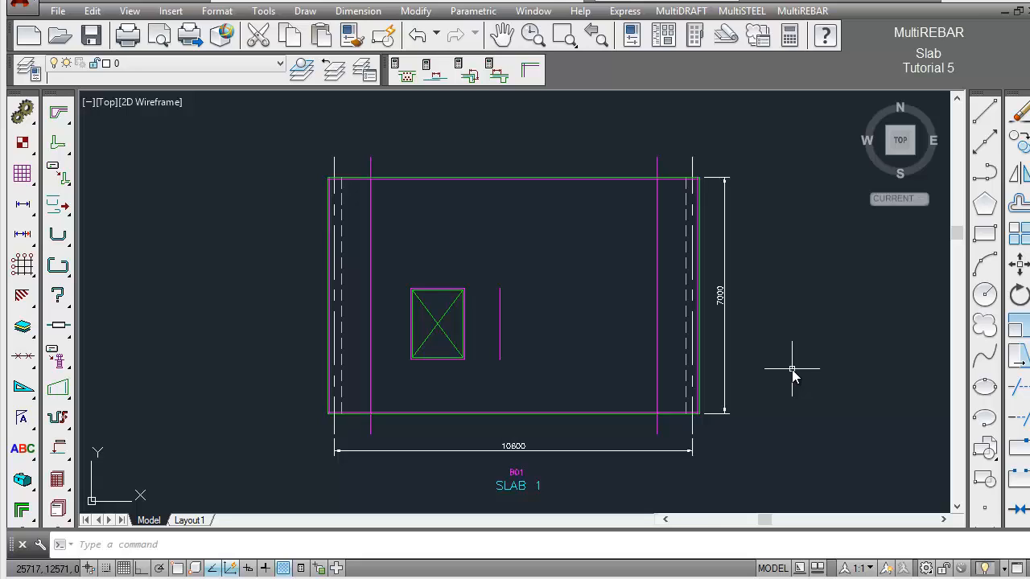
Start a lap offset for H16 bars in C35 concrete using the Tension Lap length.
left_click(436, 78)
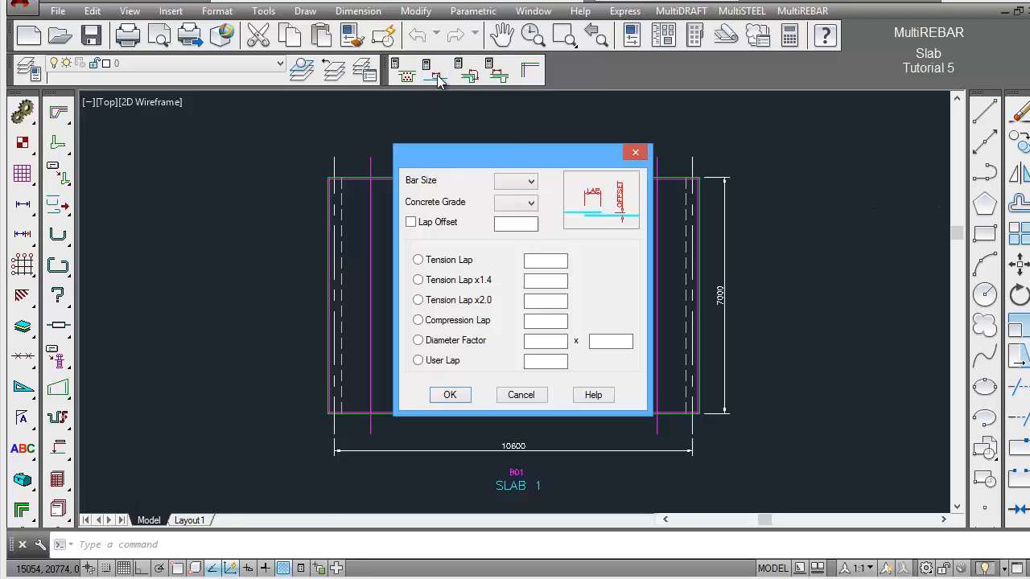
mouse_move(506, 154)
left_mouse_down()
mouse_move(573, 152)
mouse_move(658, 122)
left_mouse_up()
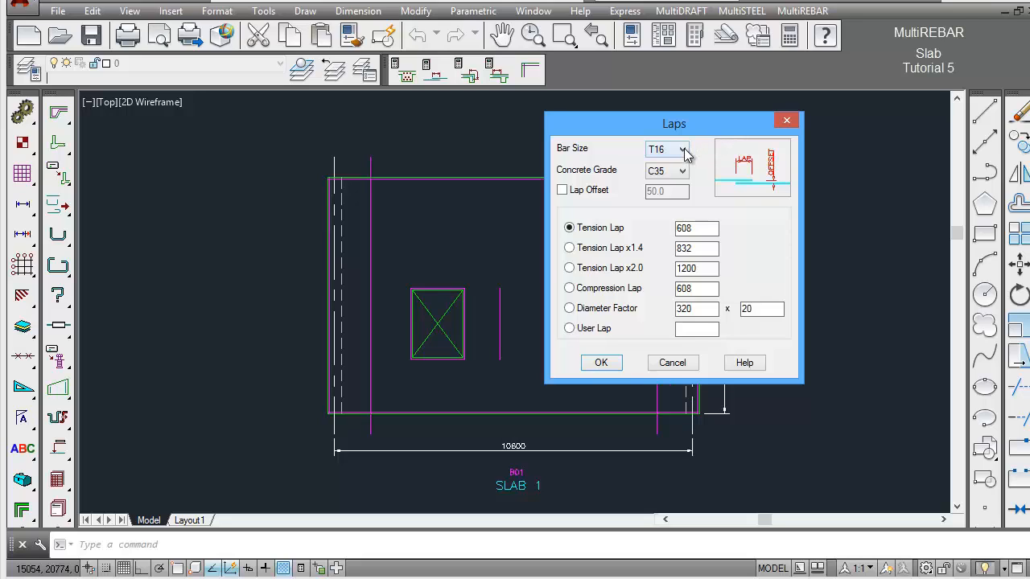
left_click(681, 149)
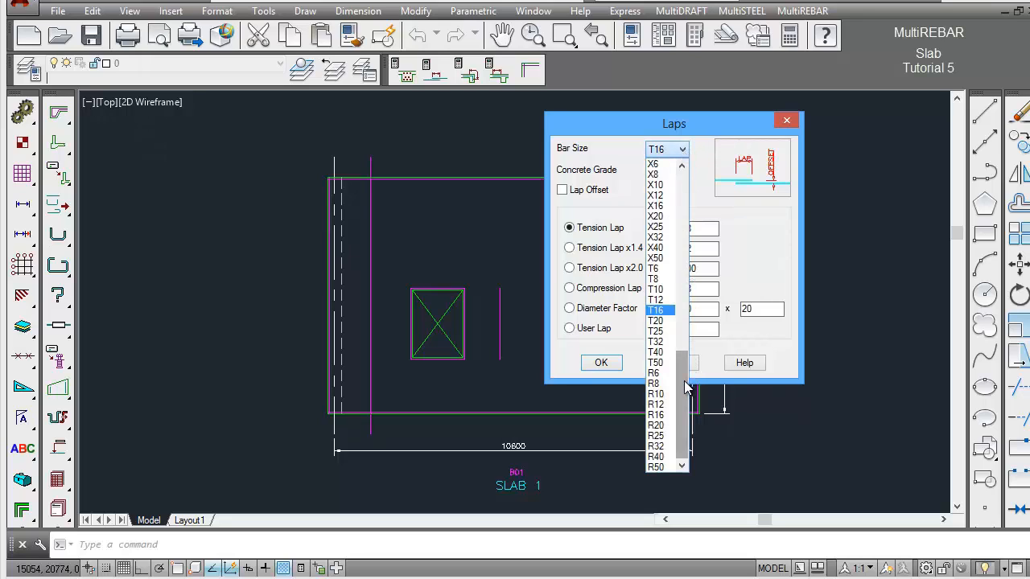
left_click_drag(685, 381, 679, 203)
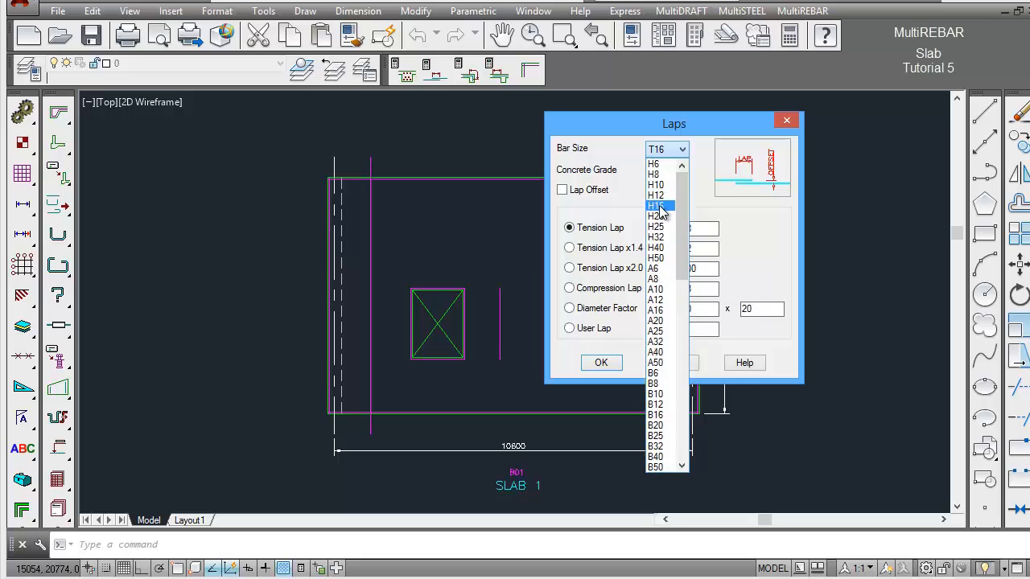
left_click(658, 195)
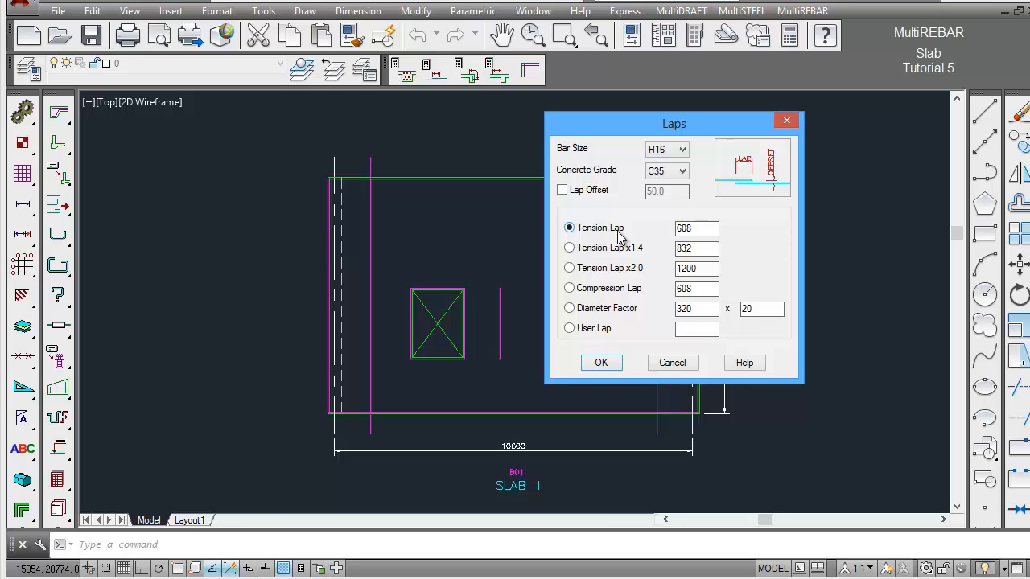
left_click(601, 363)
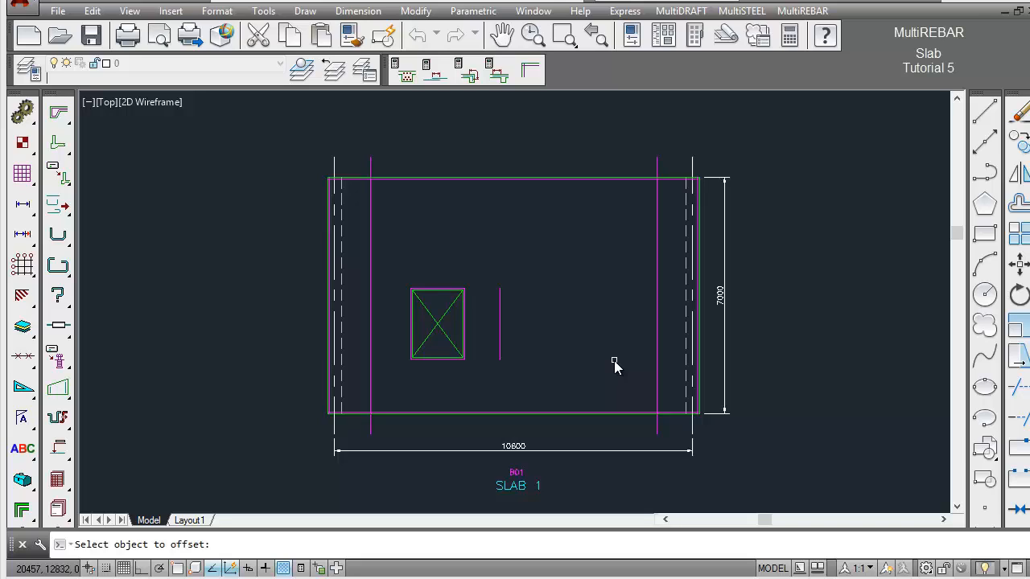
Offset the two outer curtailment lines towards their supports and the inner one towards the opening as lap lines, and finish the command.
left_click(657, 314)
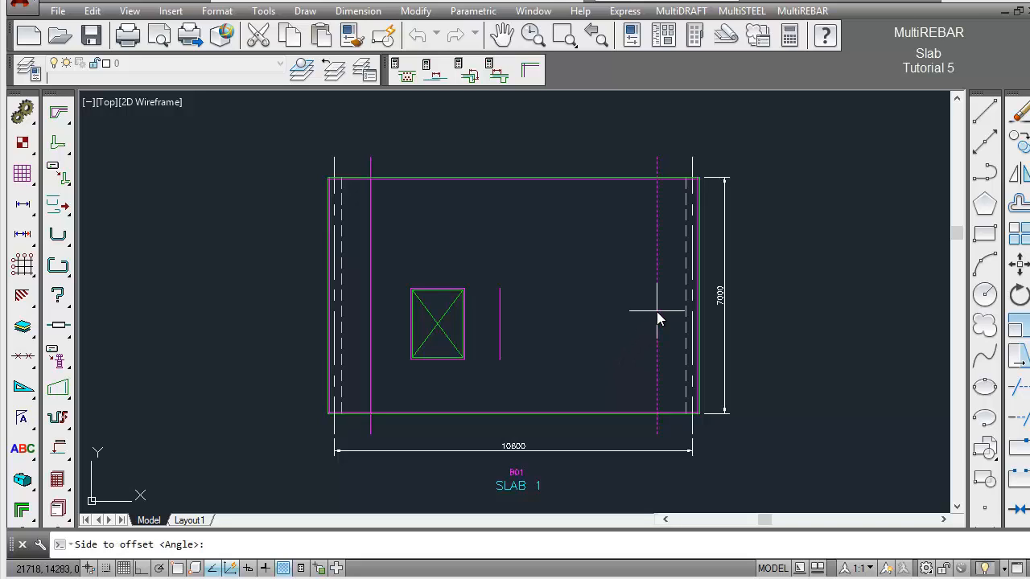
left_click(674, 310)
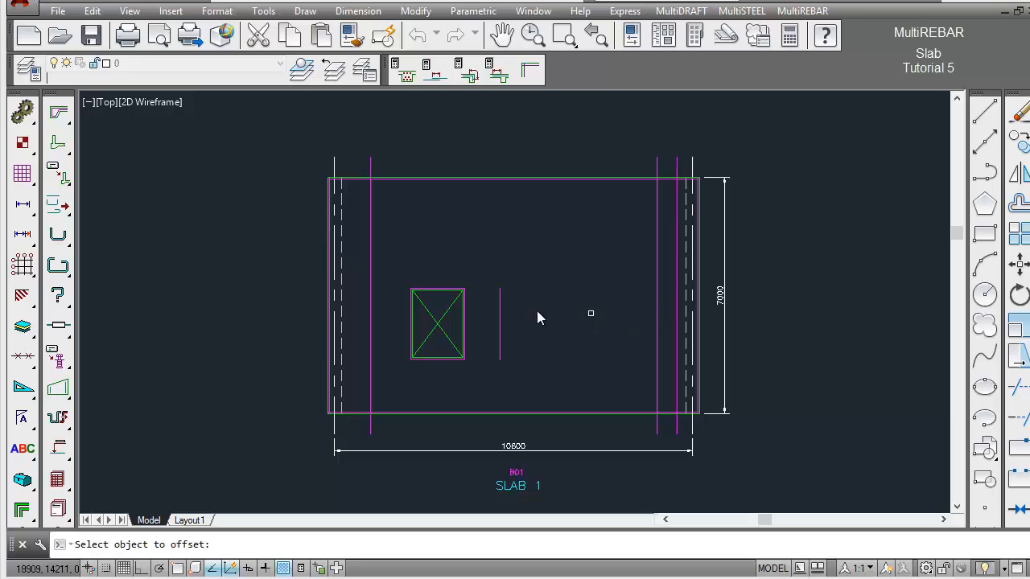
left_click(371, 301)
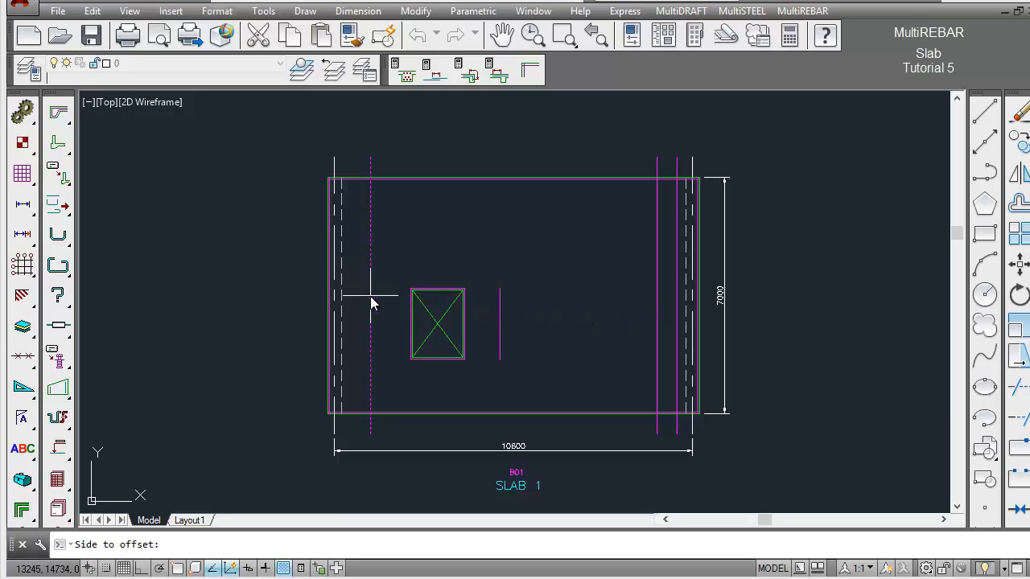
left_click(355, 303)
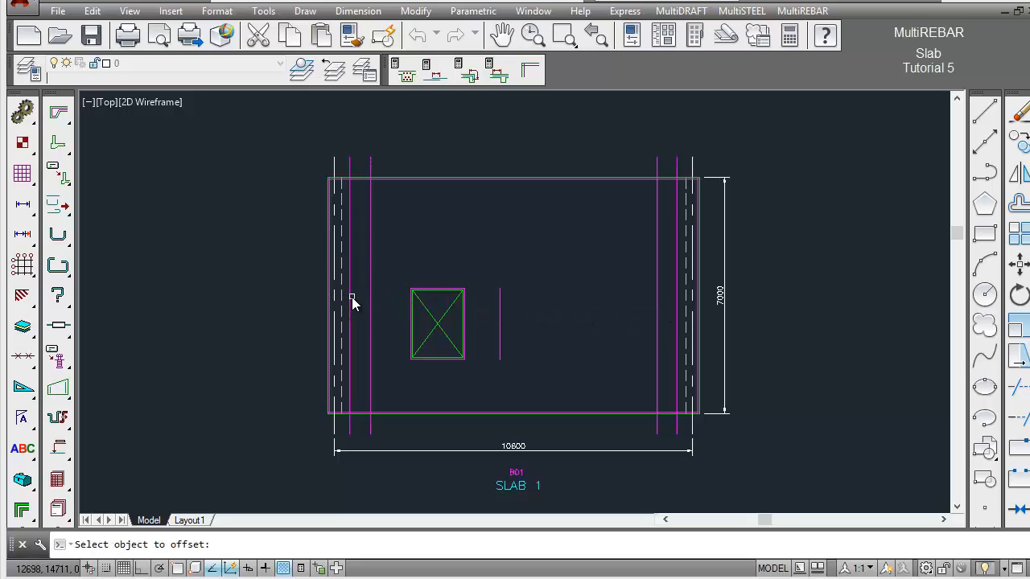
left_click(499, 314)
left_click(476, 315)
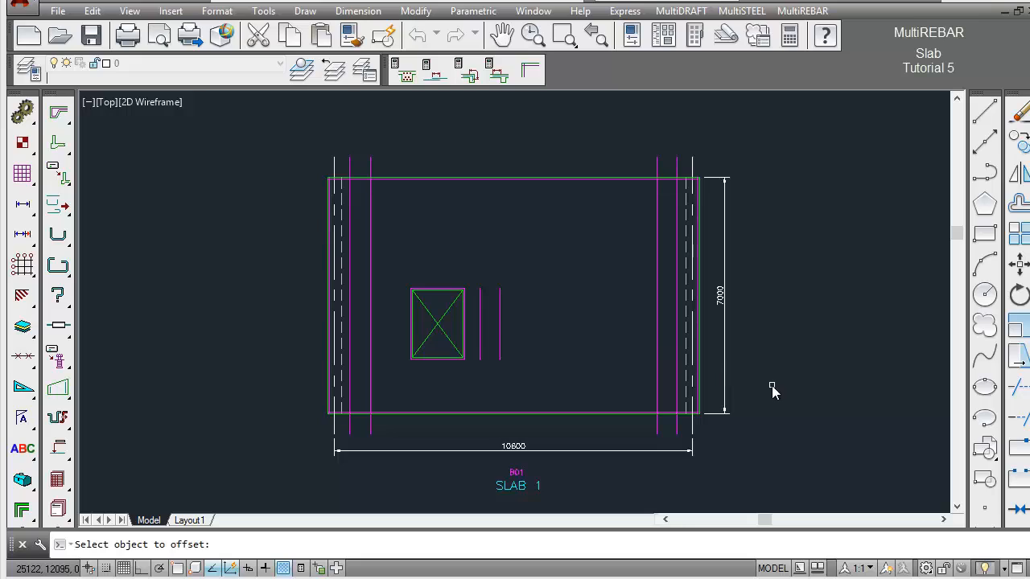
key("Return")
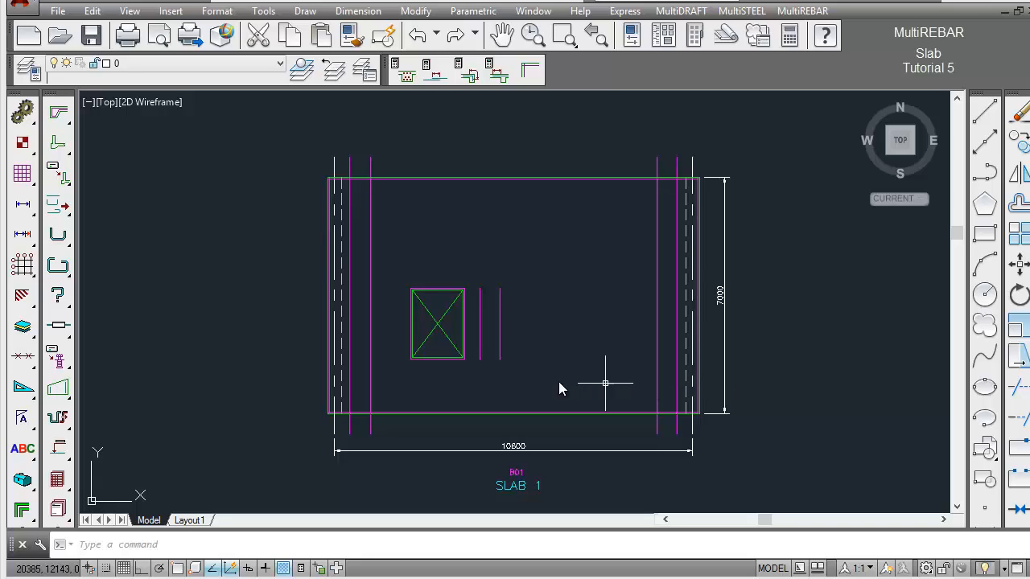
Draw a straight shape 00 H16 bar with the Range Marker label style from the opening's lap line to the right support's lap line.
left_click(57, 240)
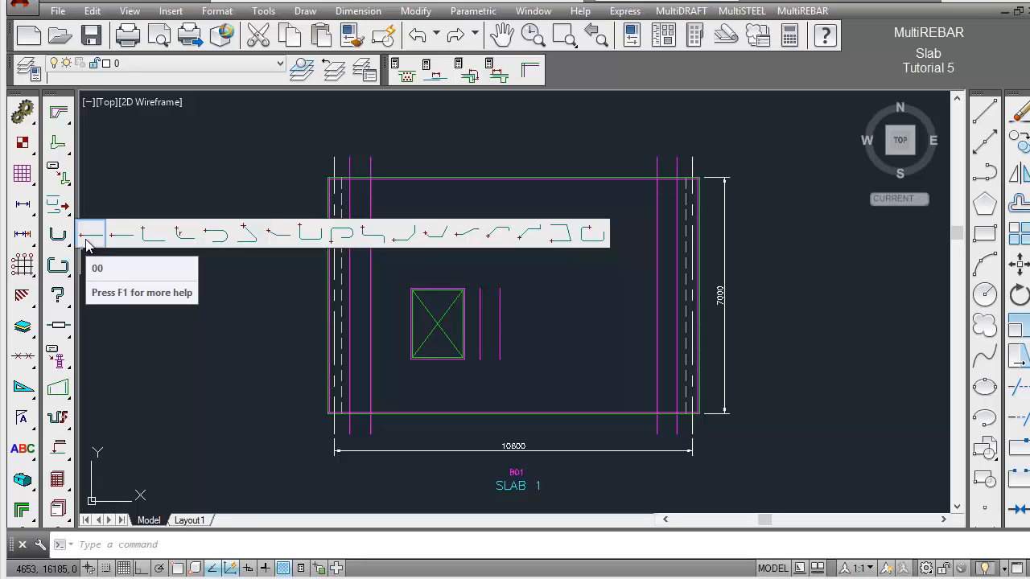
left_click(88, 240)
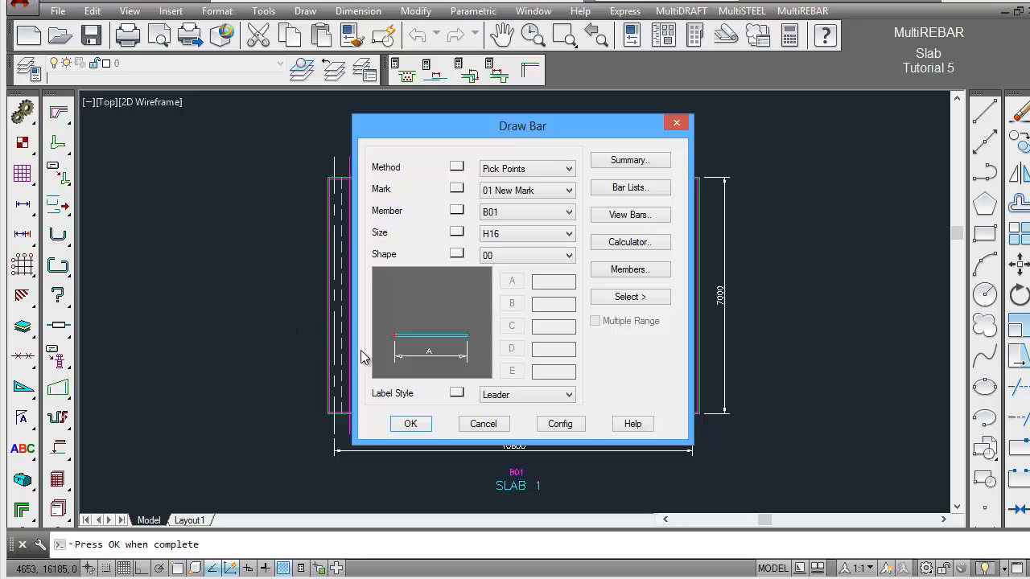
left_click(568, 398)
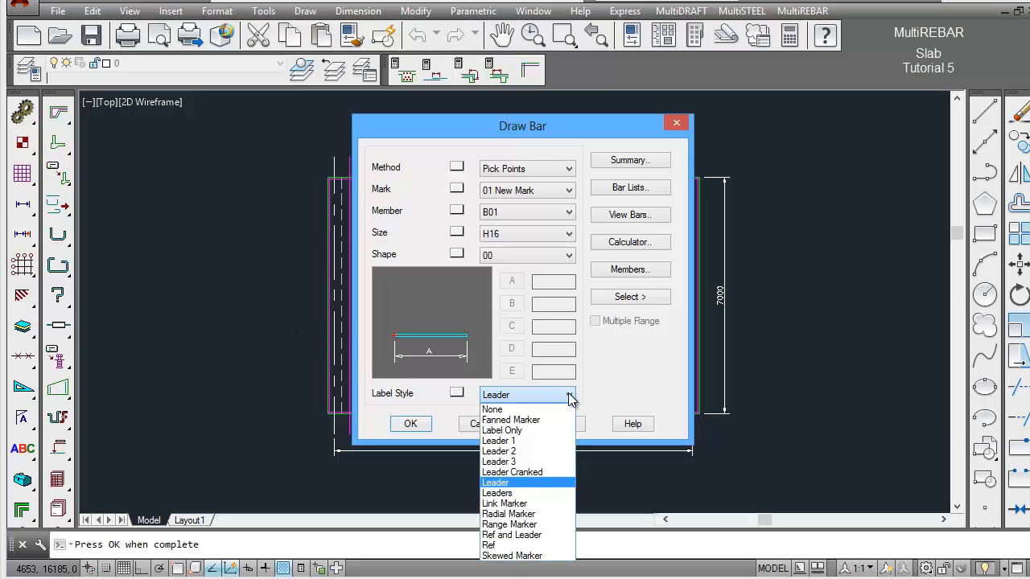
left_click(535, 525)
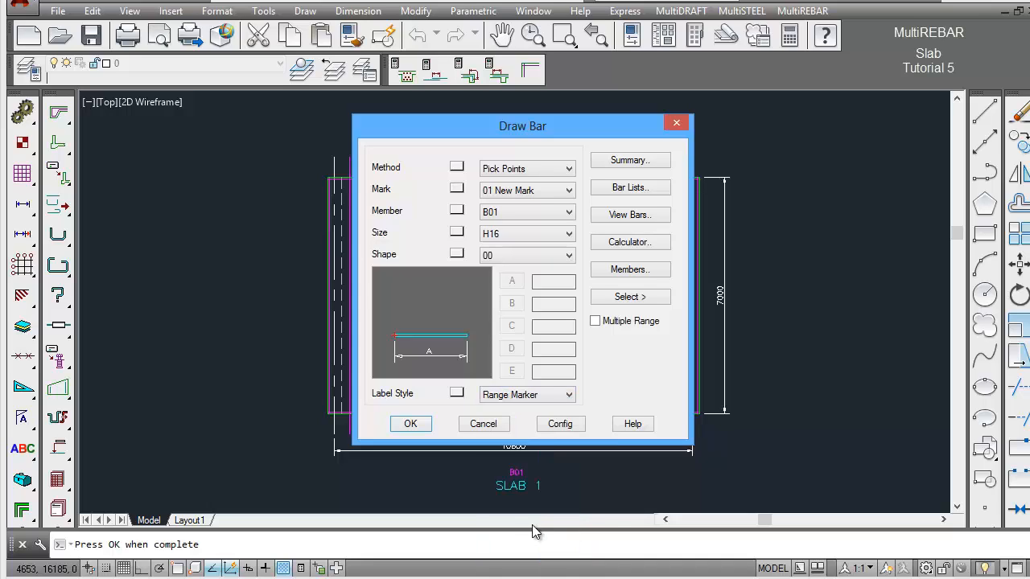
left_click(424, 429)
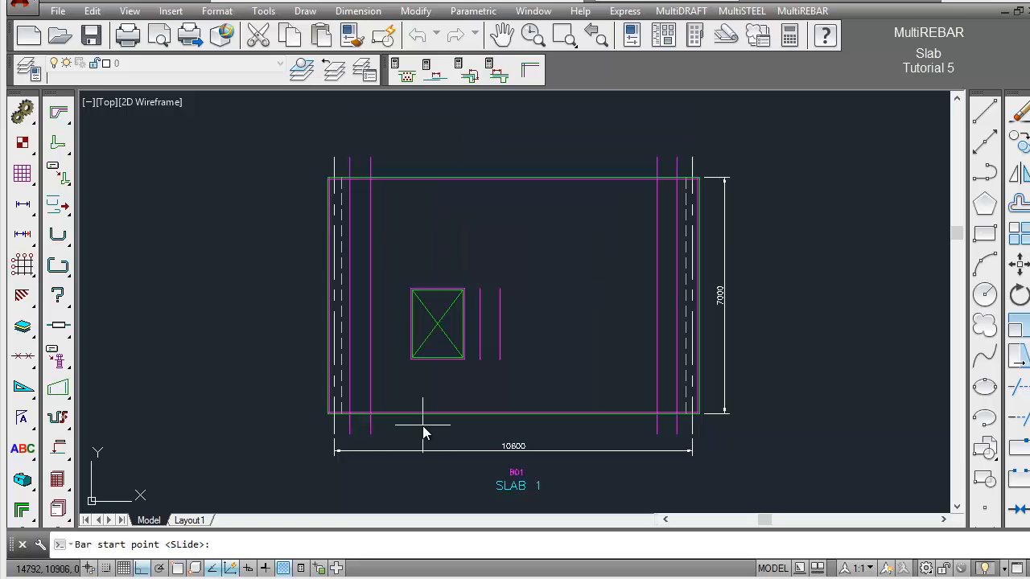
left_click(479, 325)
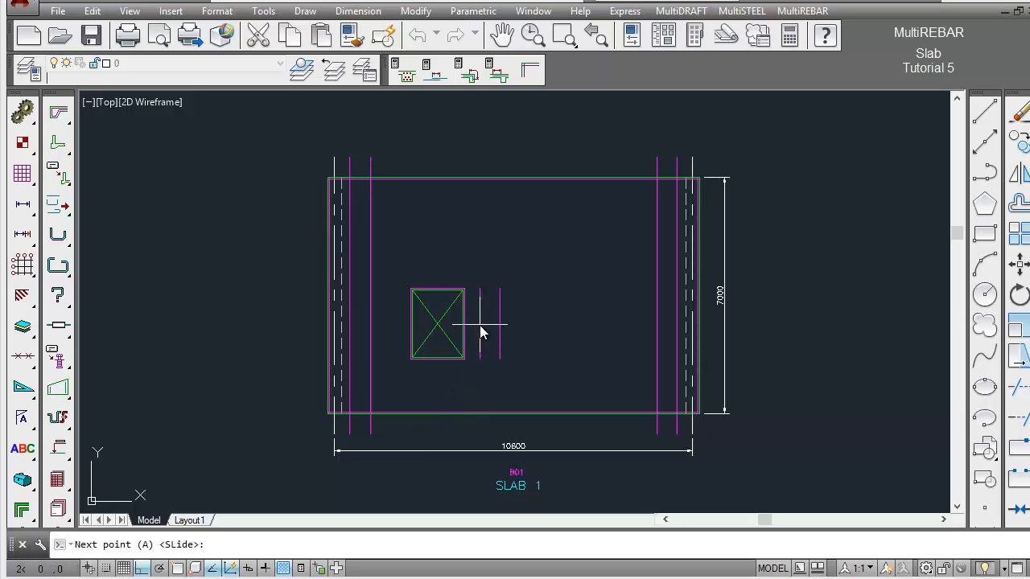
left_click(678, 327)
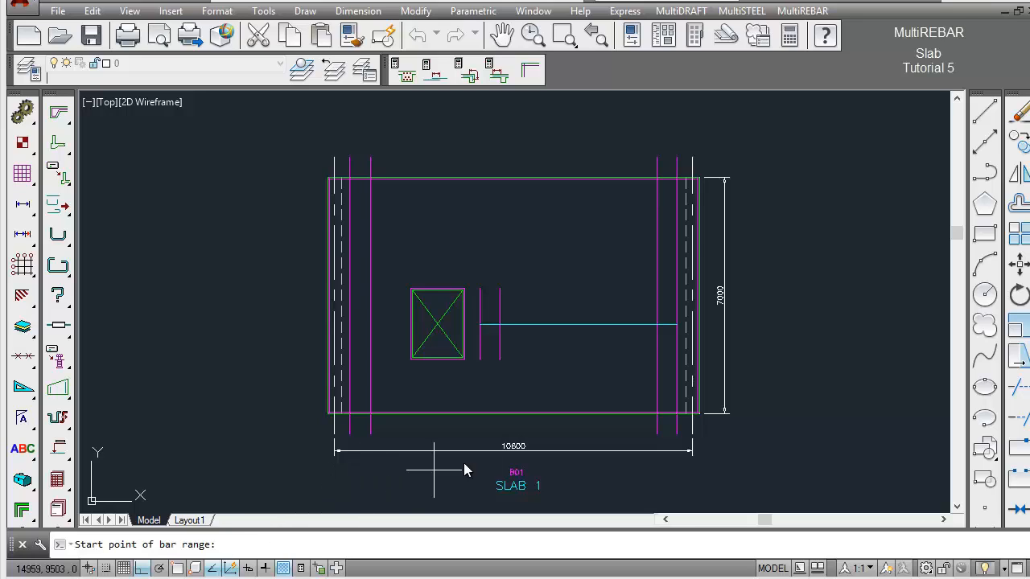
Range the straight H16 bar from the slab's lower cover line to its upper cover line, with the marker label above the slab.
left_click(585, 411)
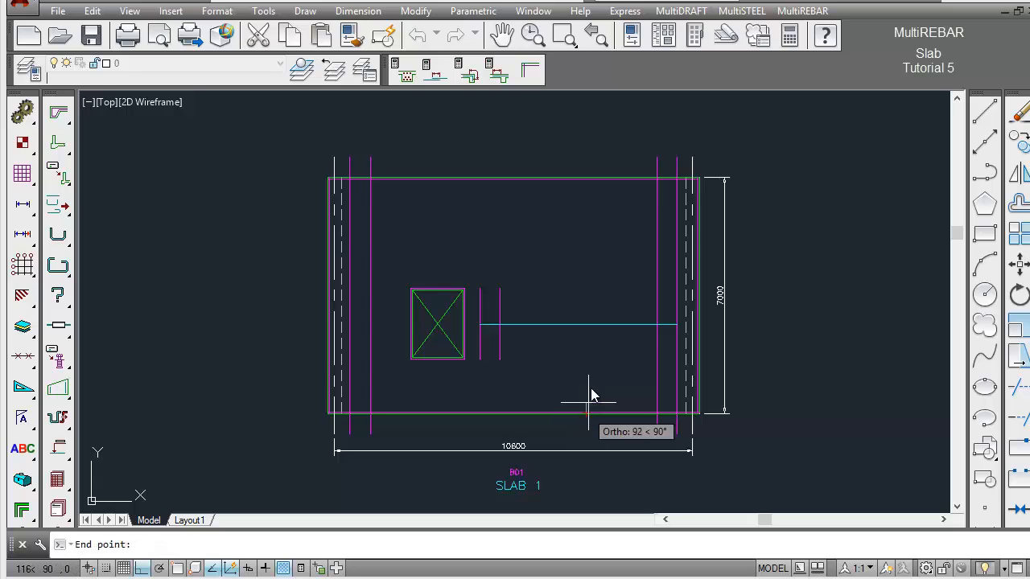
left_click(599, 181)
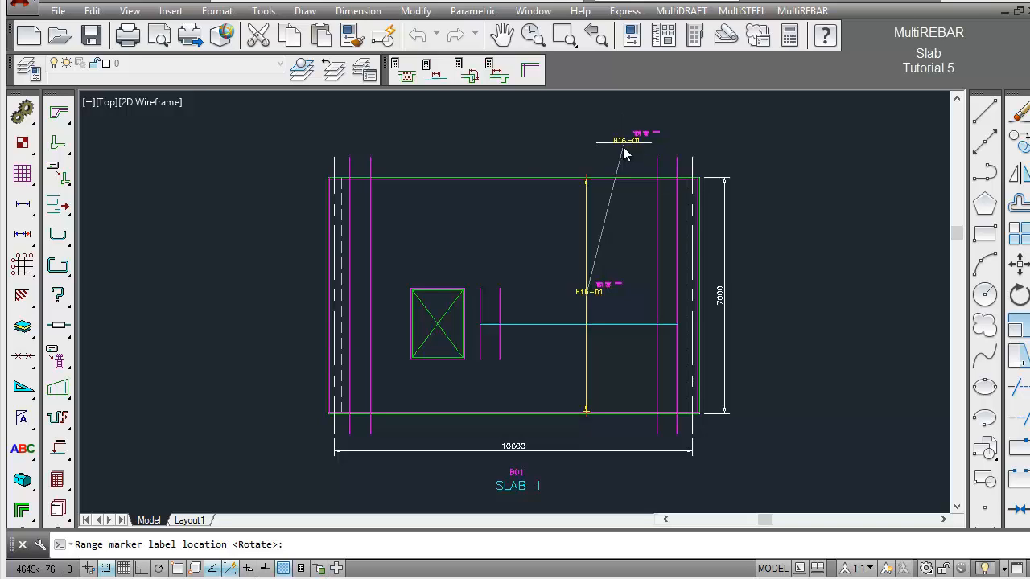
left_click(623, 153)
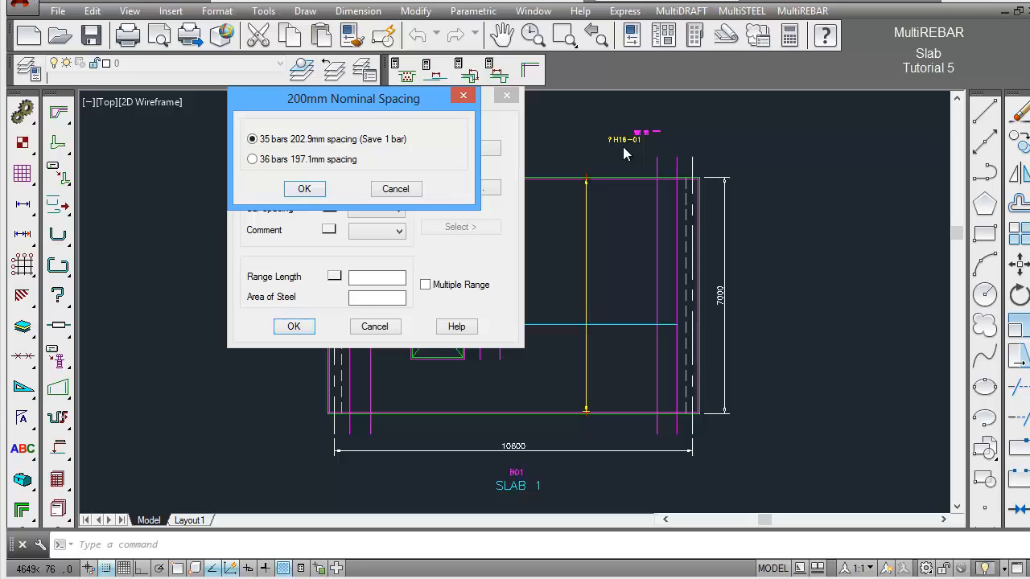
Distribute the straight bar as 35 bars at 200 mm nominal spacing with the comment B1.
left_click(304, 189)
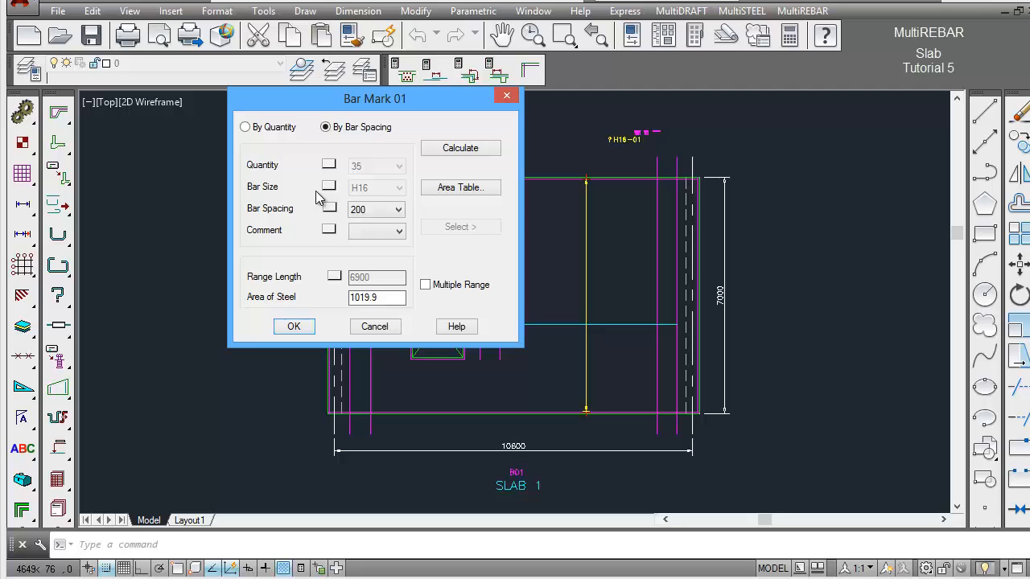
left_click(399, 232)
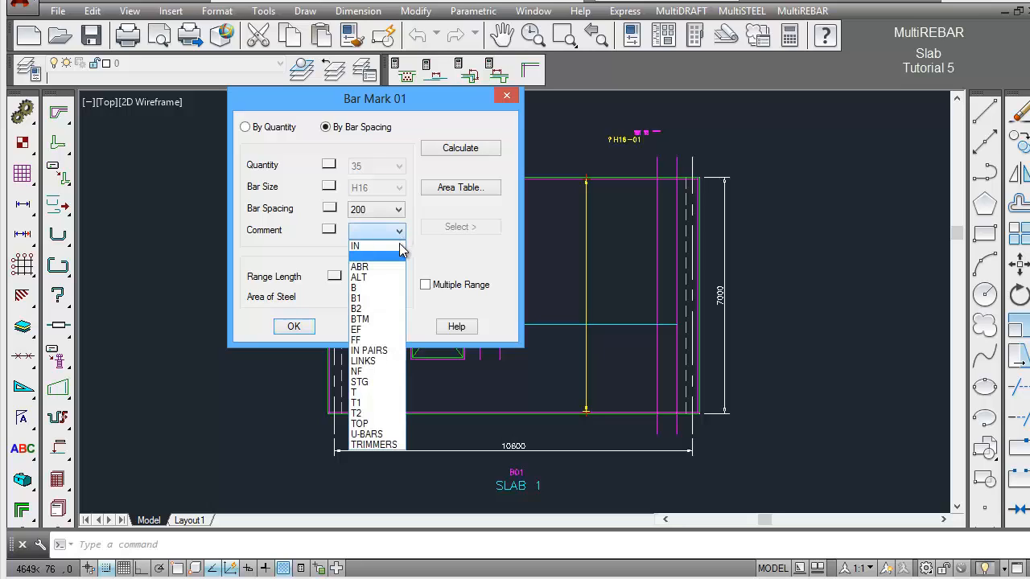
left_click(383, 299)
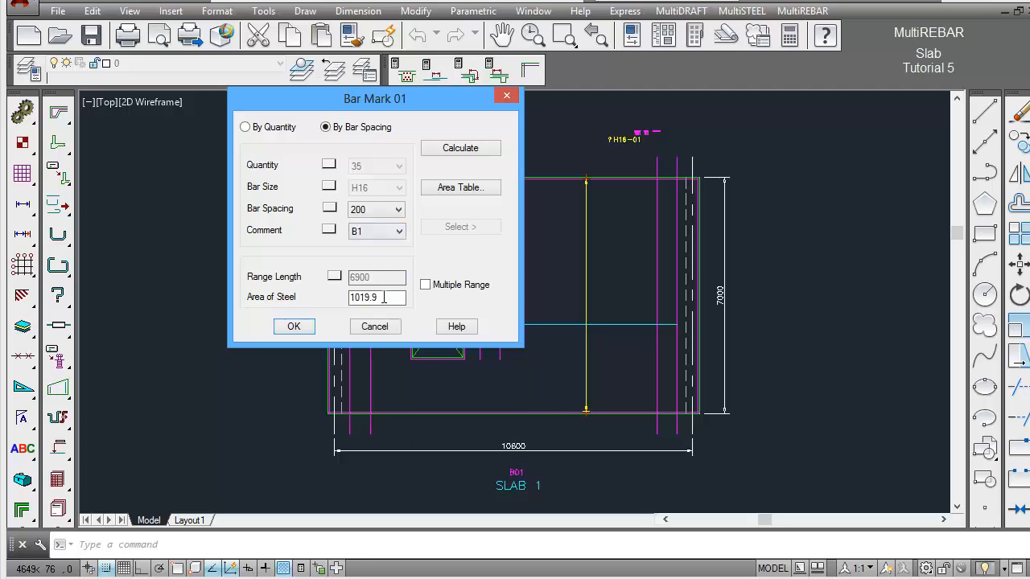
left_click(305, 327)
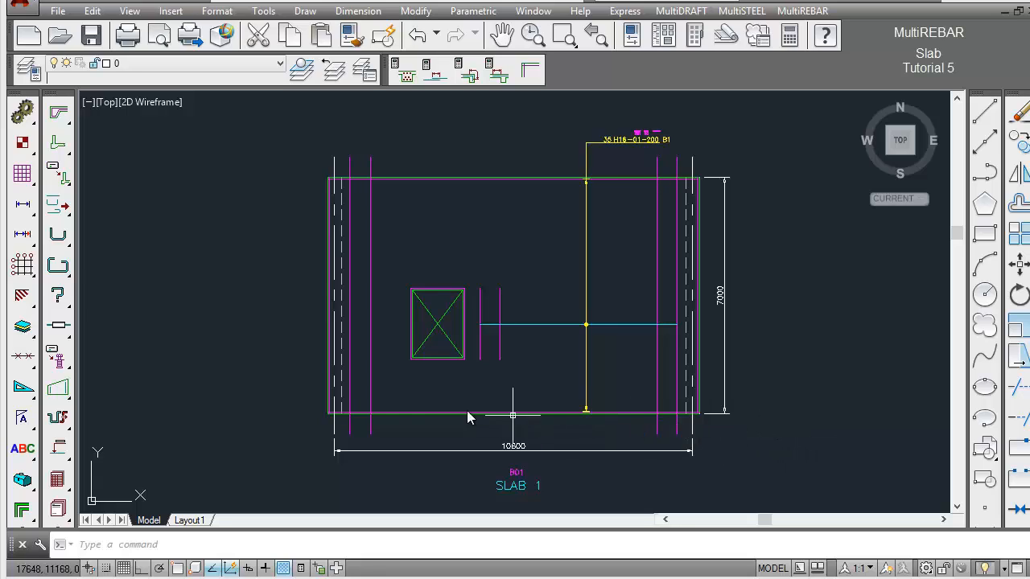
Draw a shape 11 H16 bar from the slab's right cover line with a 500 mm upward leg, ending at the right curtailment line, and tag it.
left_click(59, 244)
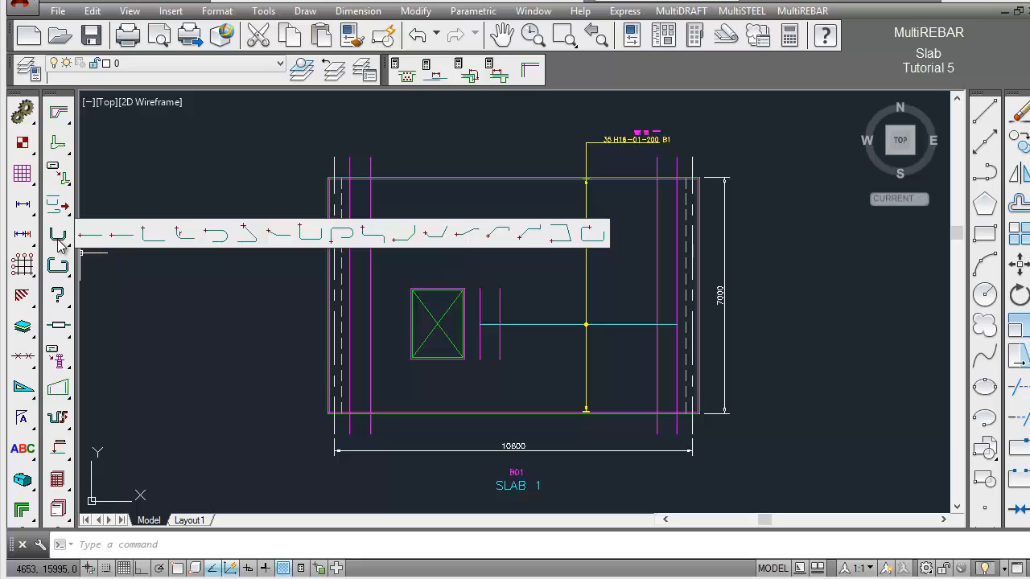
left_click(153, 234)
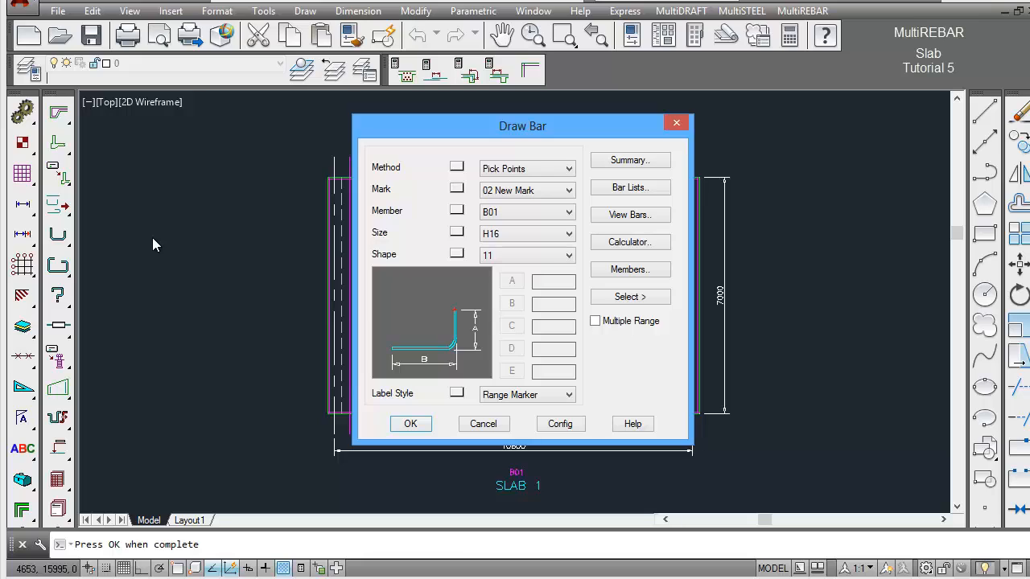
left_click(410, 424)
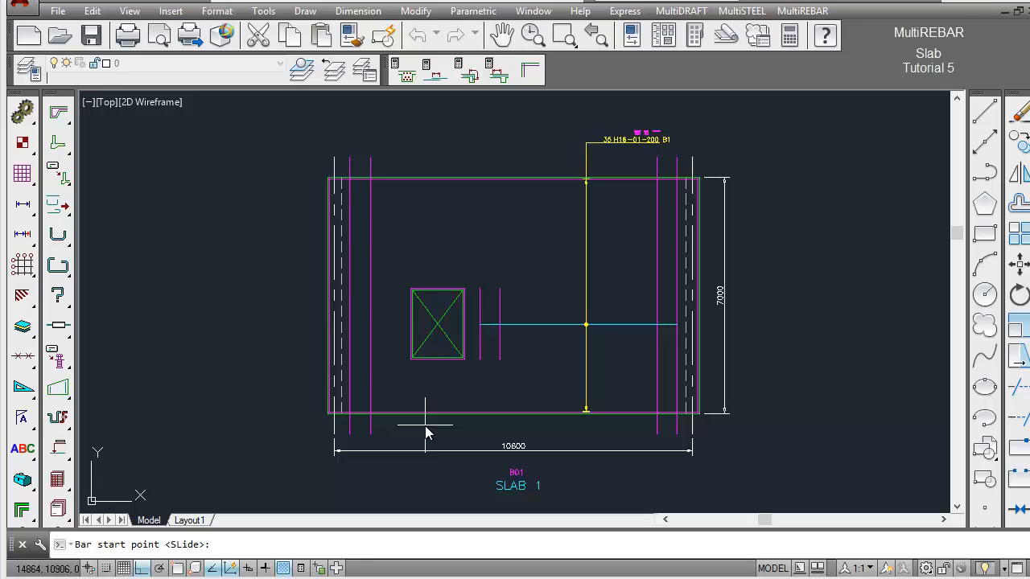
left_click(697, 372)
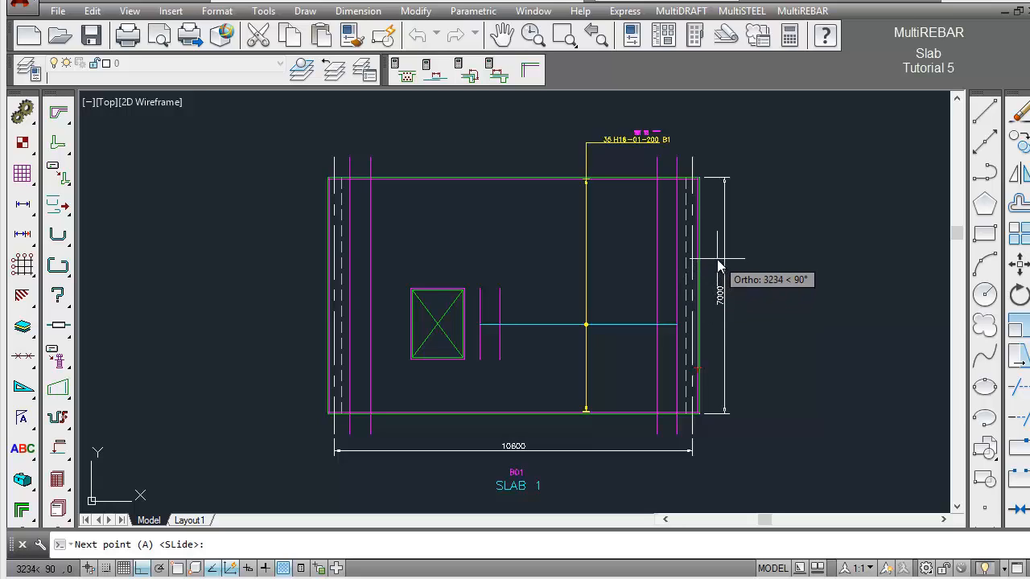
type("500")
key("Return")
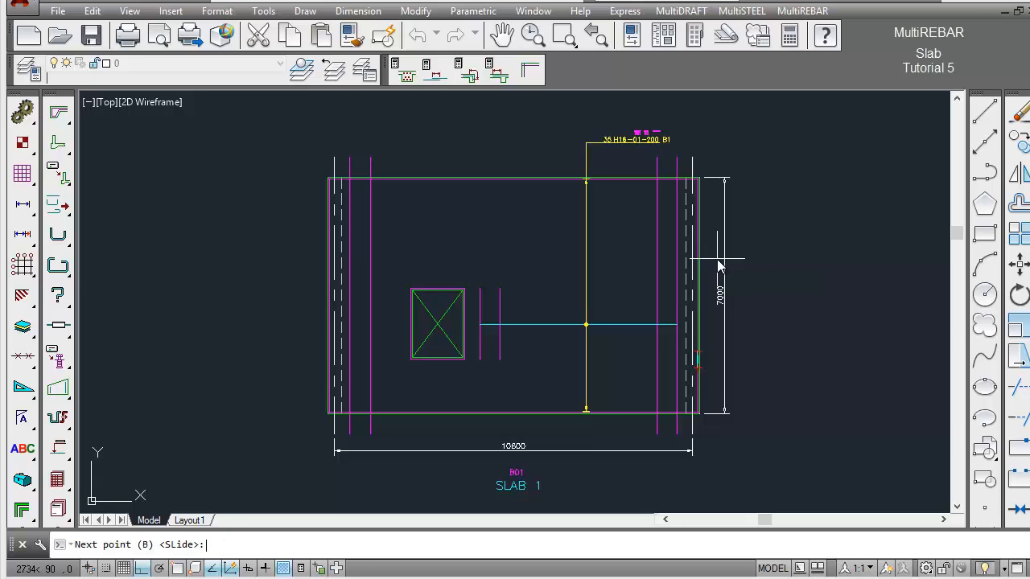
left_click(657, 359)
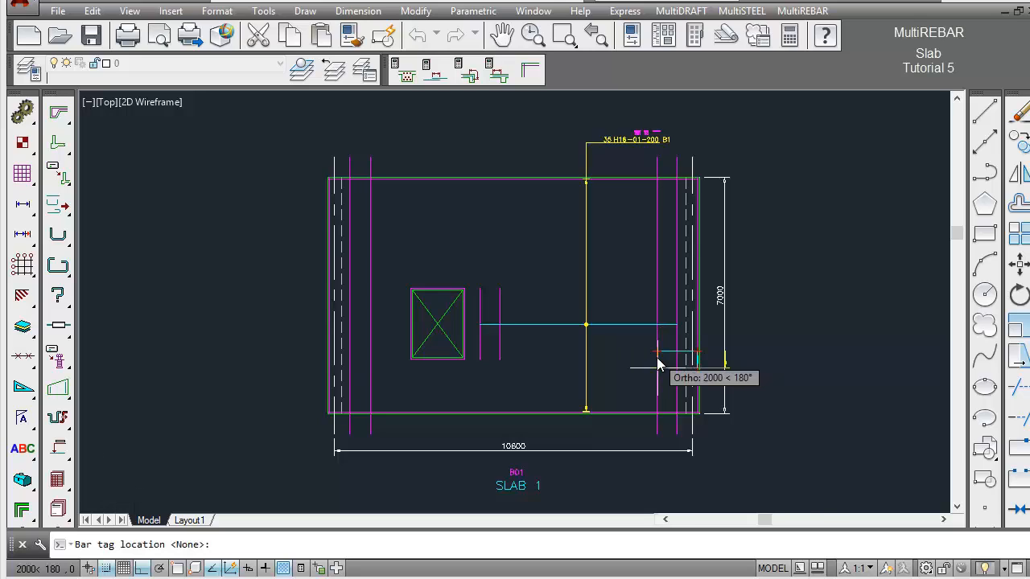
left_click(707, 359)
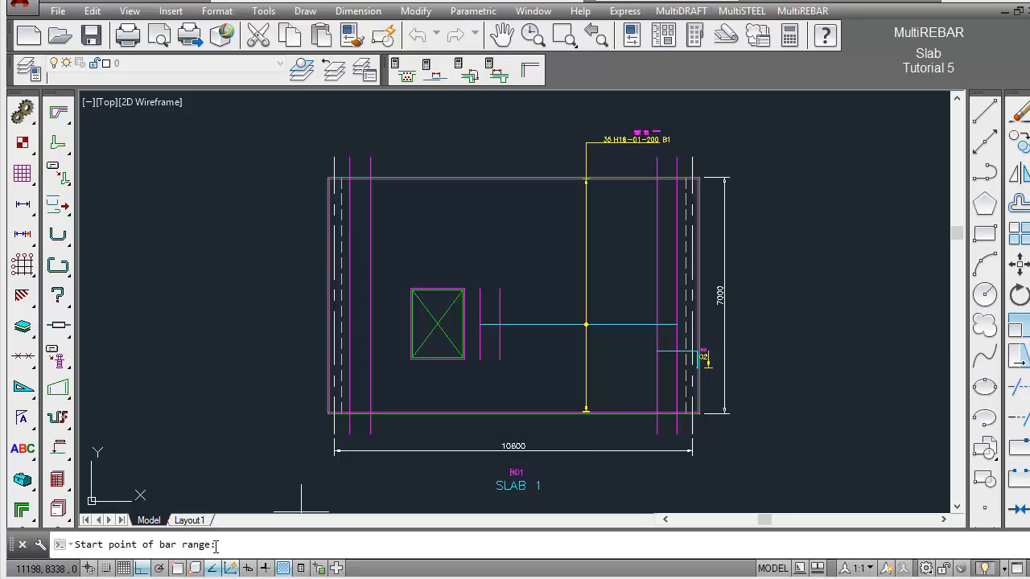
Range the right support's L-bar between the slab's lower and upper cover lines as 35 bars at 200 mm nominal spacing, comment B1, labelled above the slab.
left_click(670, 414)
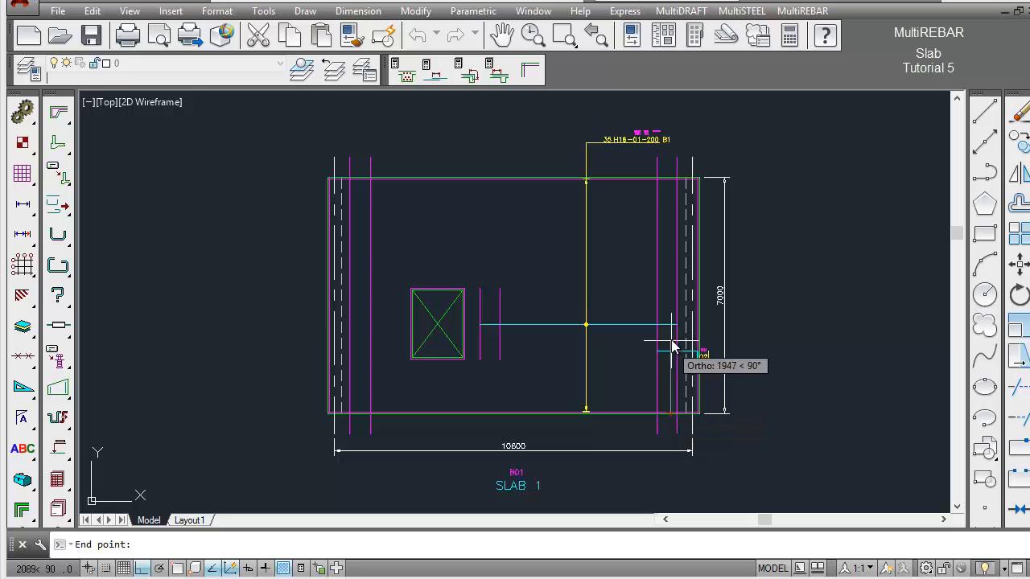
left_click(670, 185)
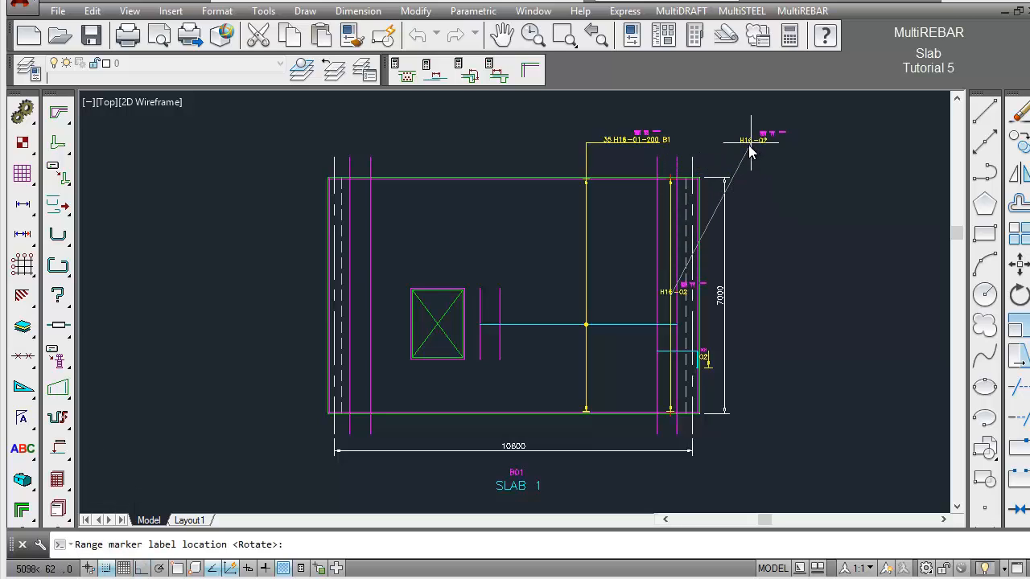
left_click(750, 153)
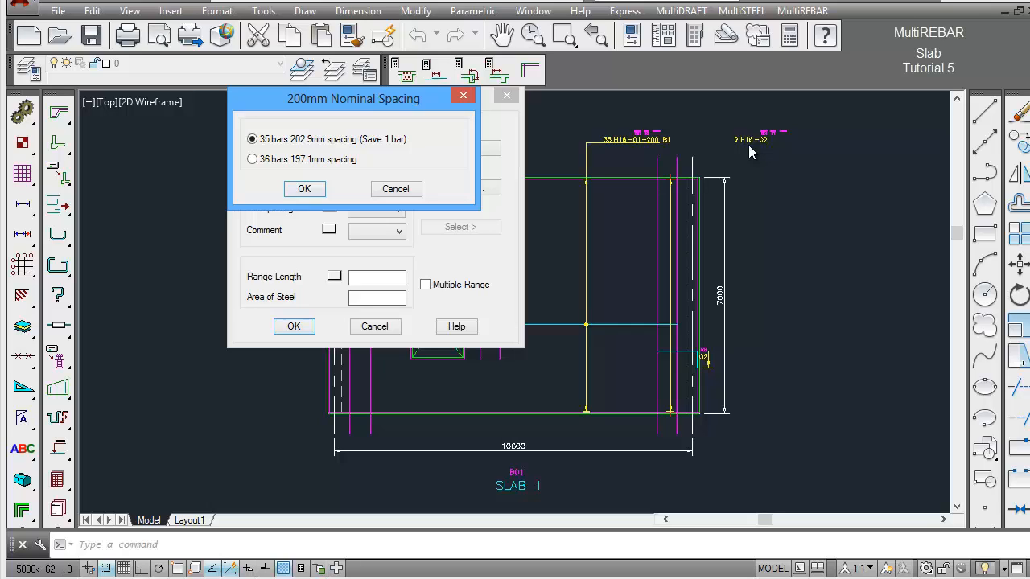
left_click(321, 190)
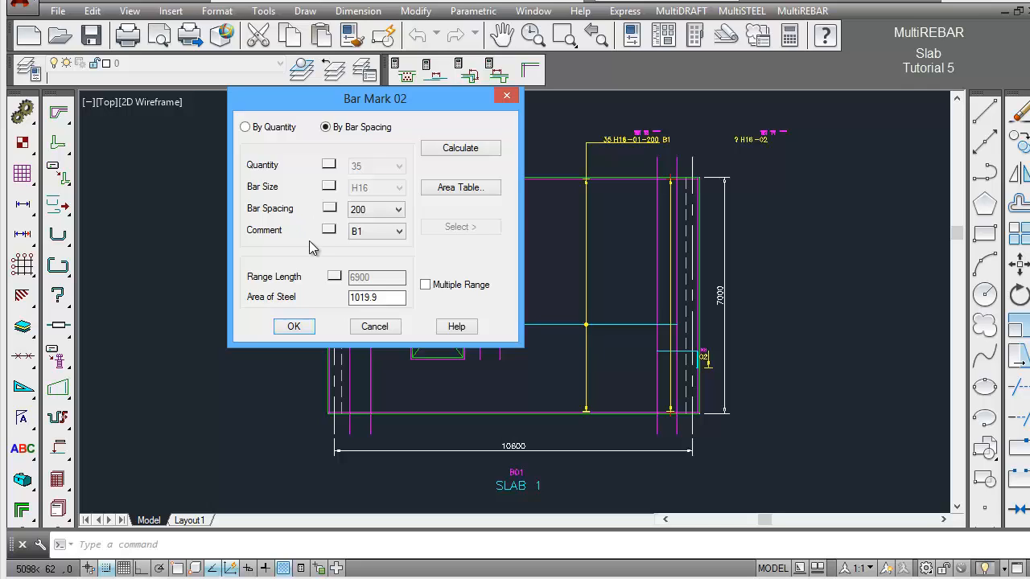
left_click(295, 326)
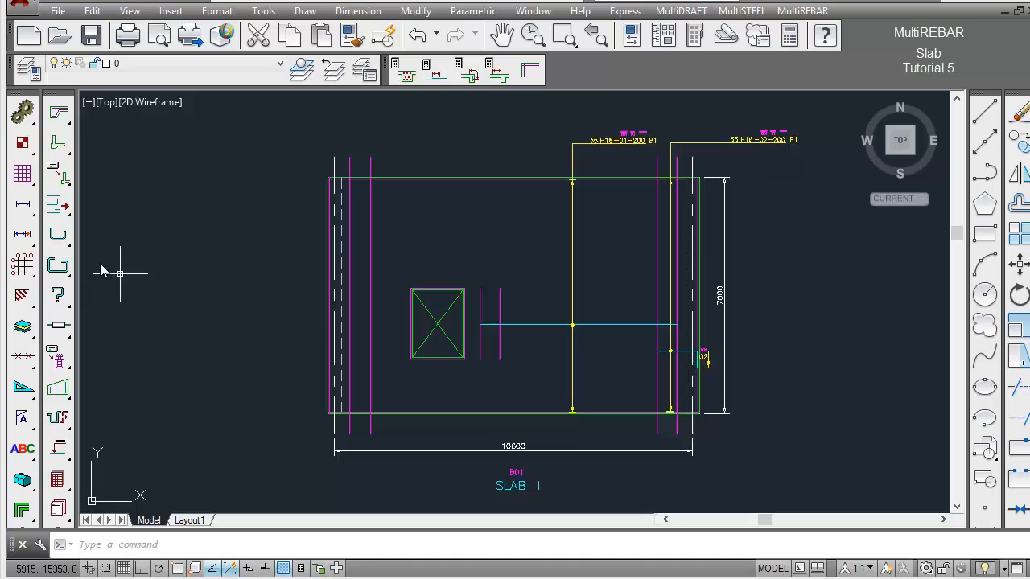
Draw a shape 11 H16 bar from the opening's right cover line with a 130 mm downward leg, ending at the opening's curtailment line.
left_click(59, 236)
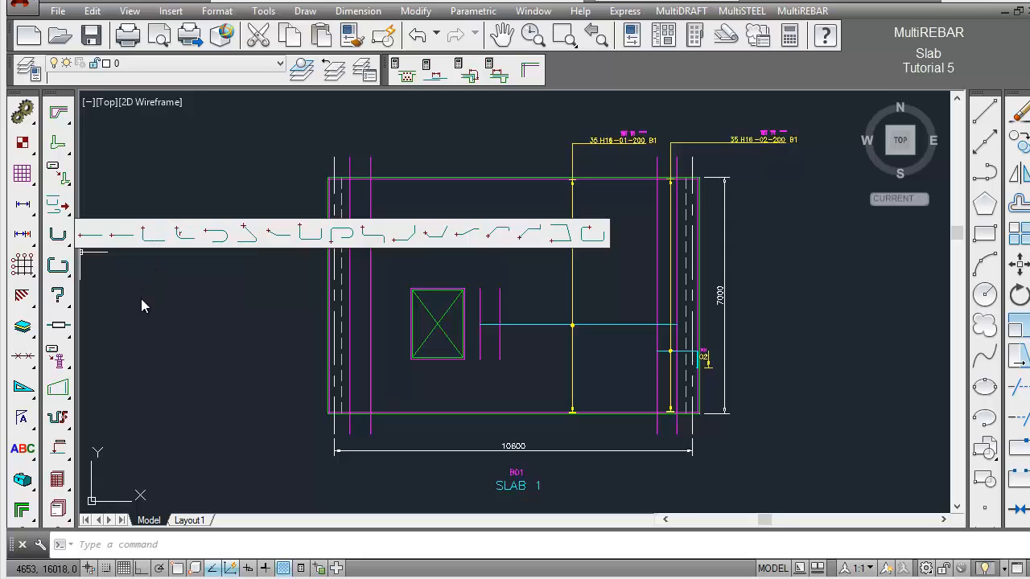
left_click(141, 300)
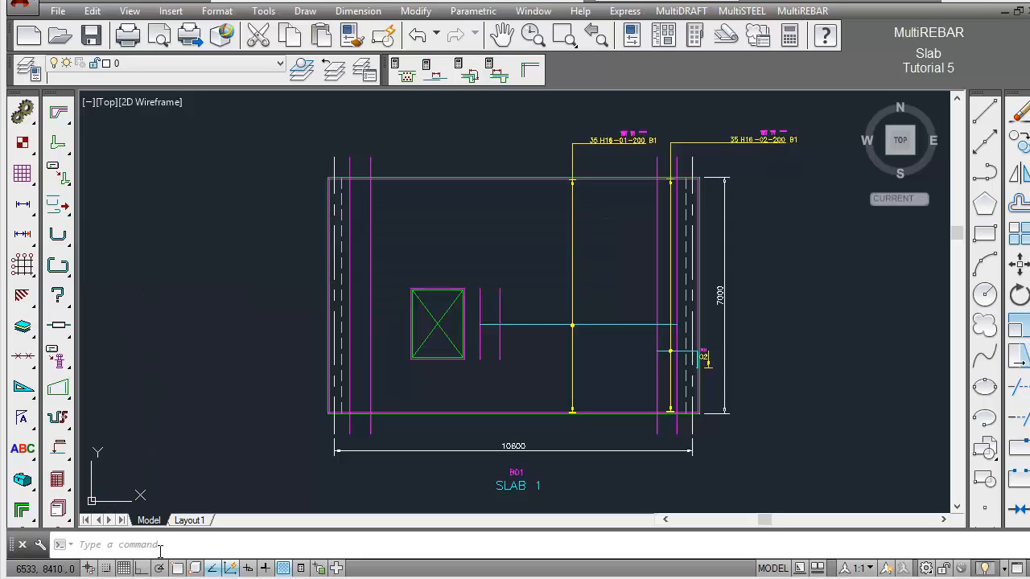
type("11")
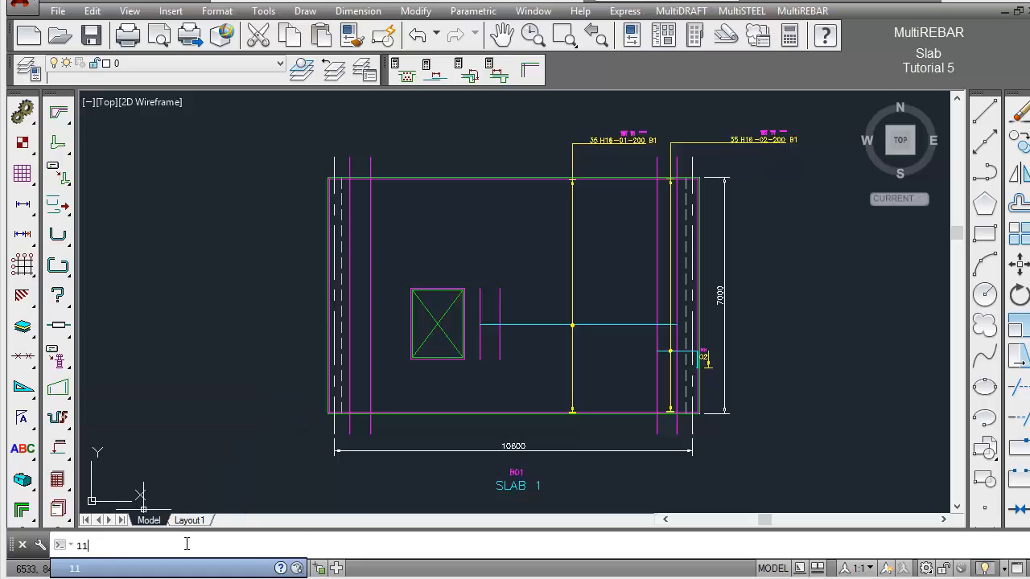
key("Return")
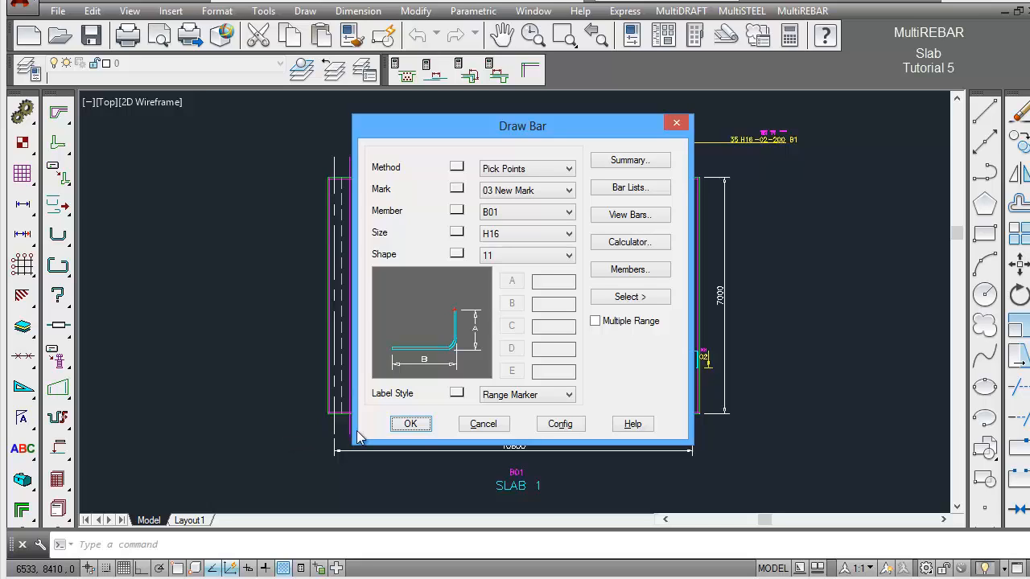
left_click(410, 424)
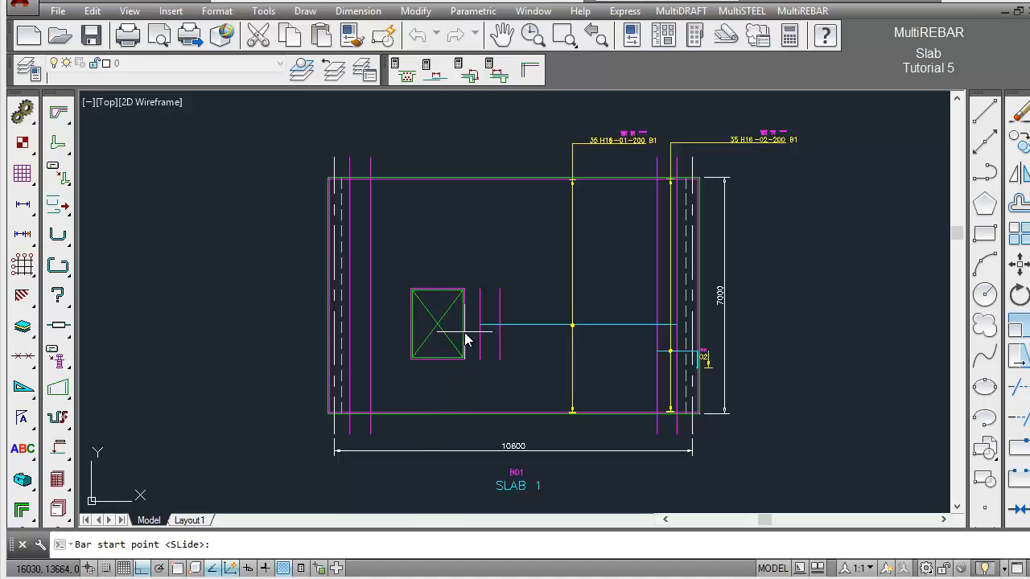
left_click(464, 331)
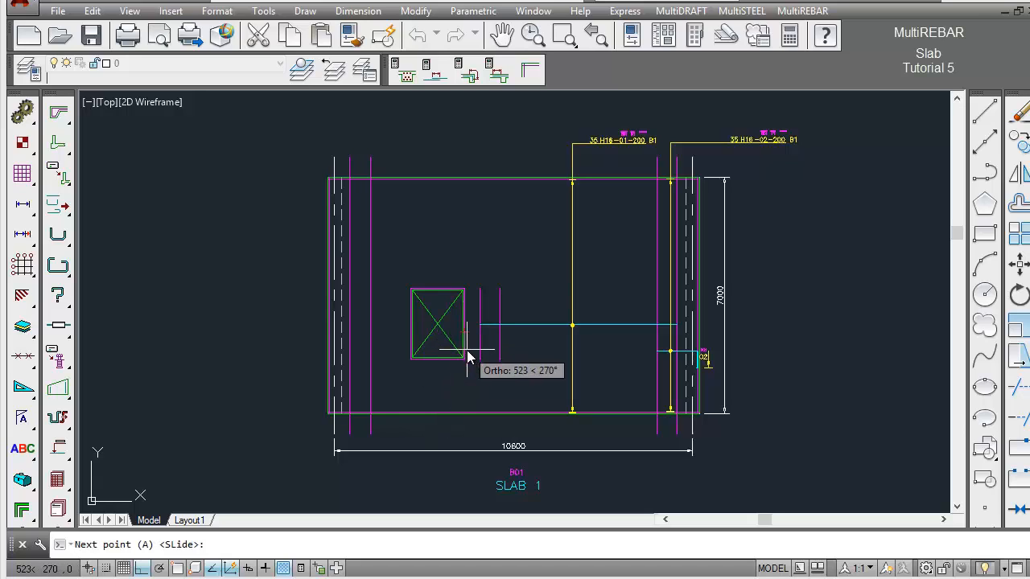
type("130")
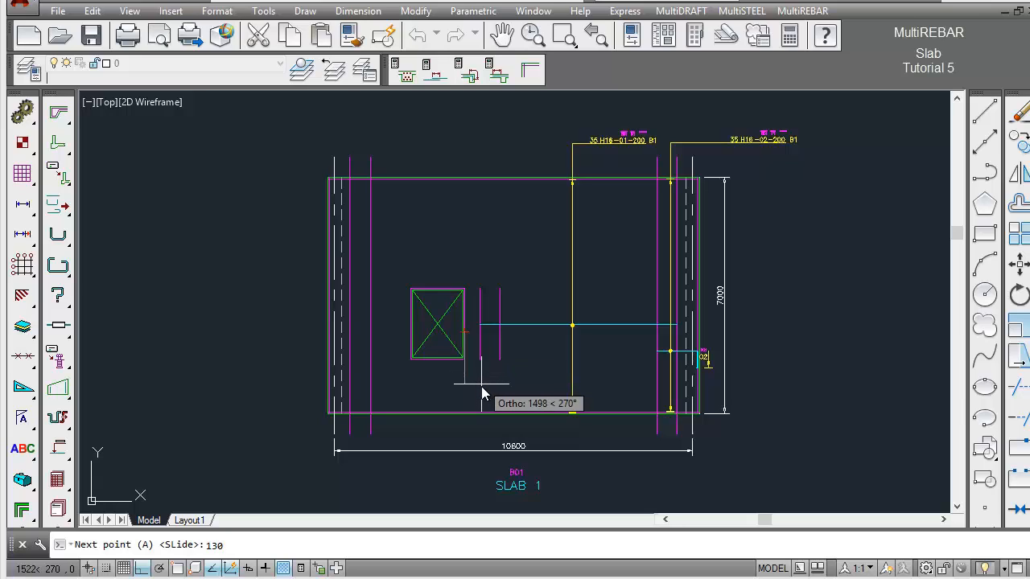
key("Return")
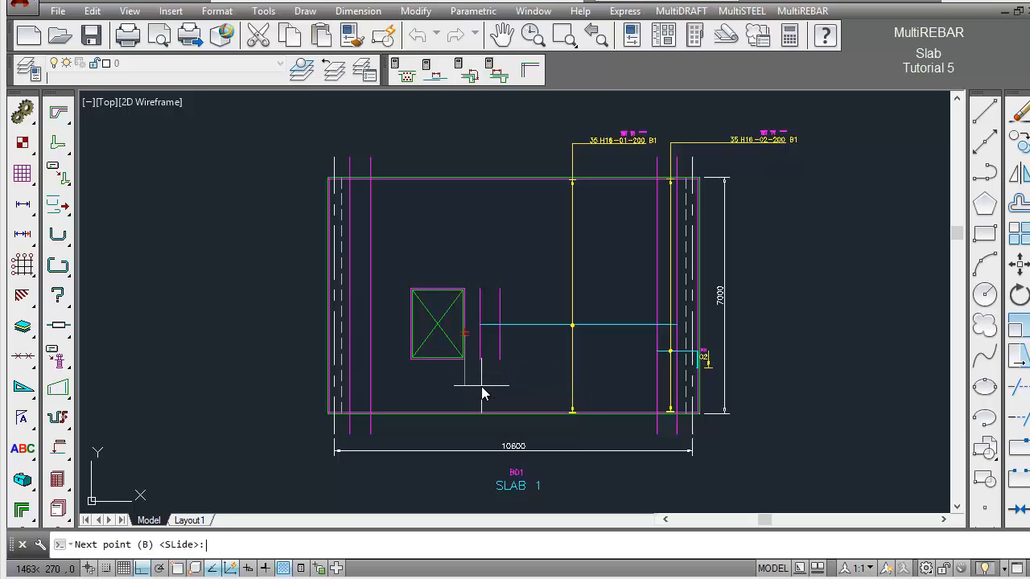
left_click(498, 345)
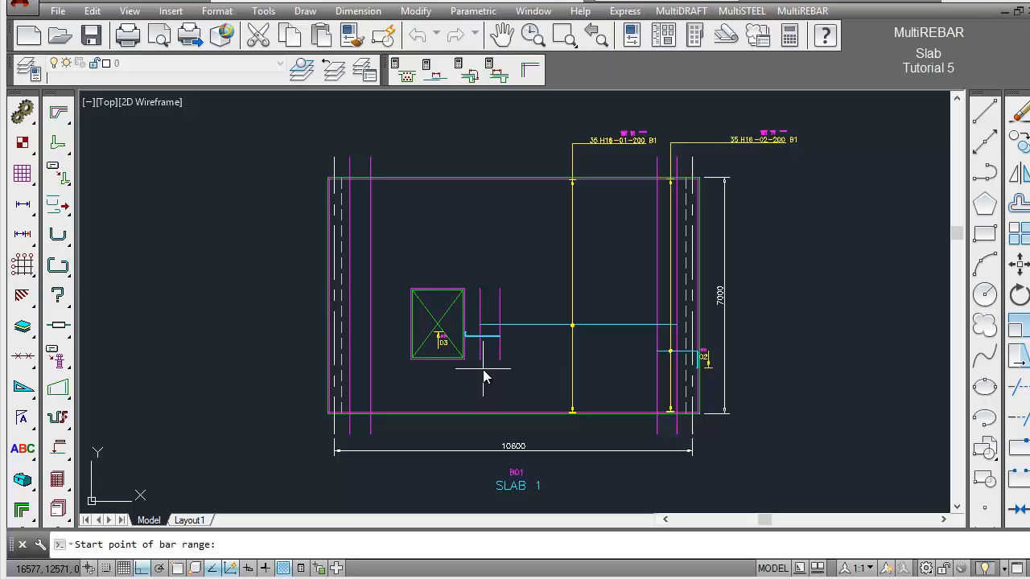
Range the opening's L-bar between the lower and upper endpoints of its lap line at 200 mm spacing, comment B1, labelled above the slab.
right_click(483, 370, "shift")
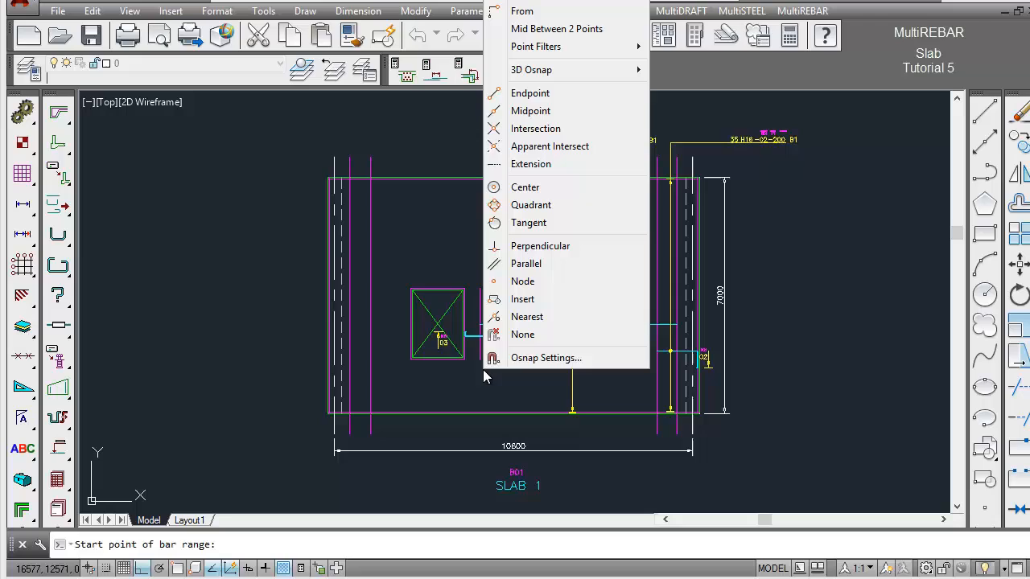
left_click(536, 95)
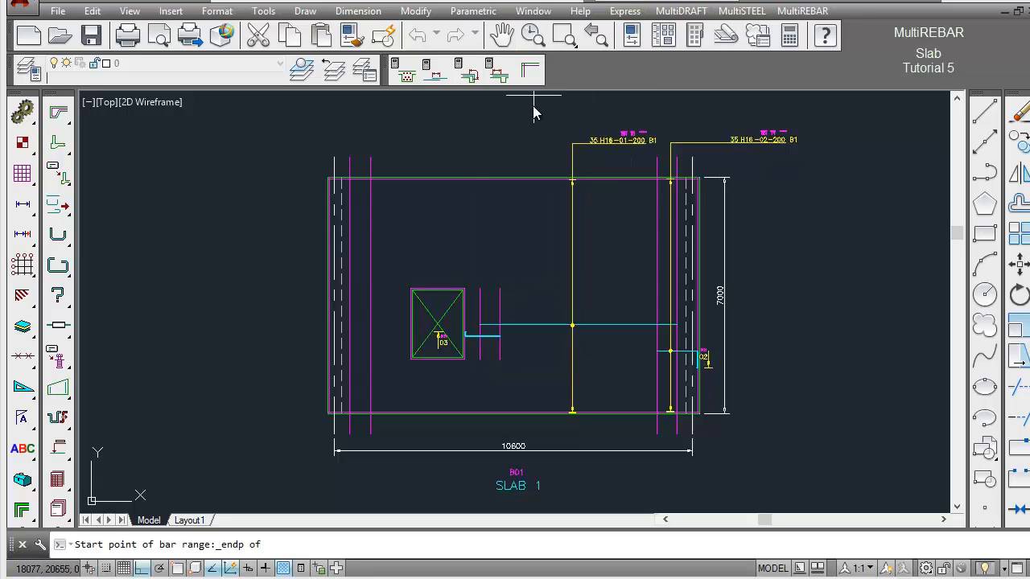
left_click(480, 359)
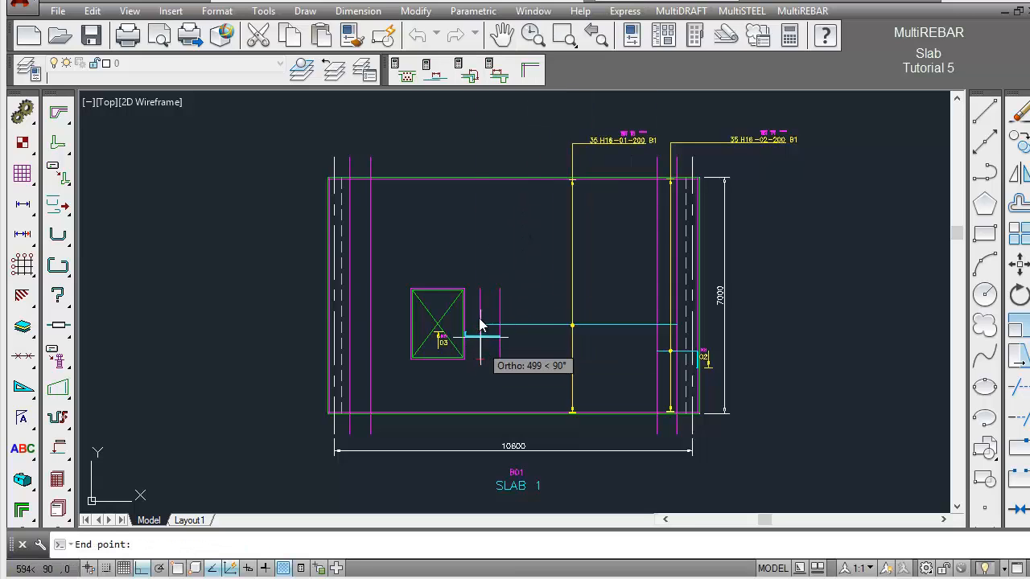
right_click(487, 266, "shift")
left_click(521, 306)
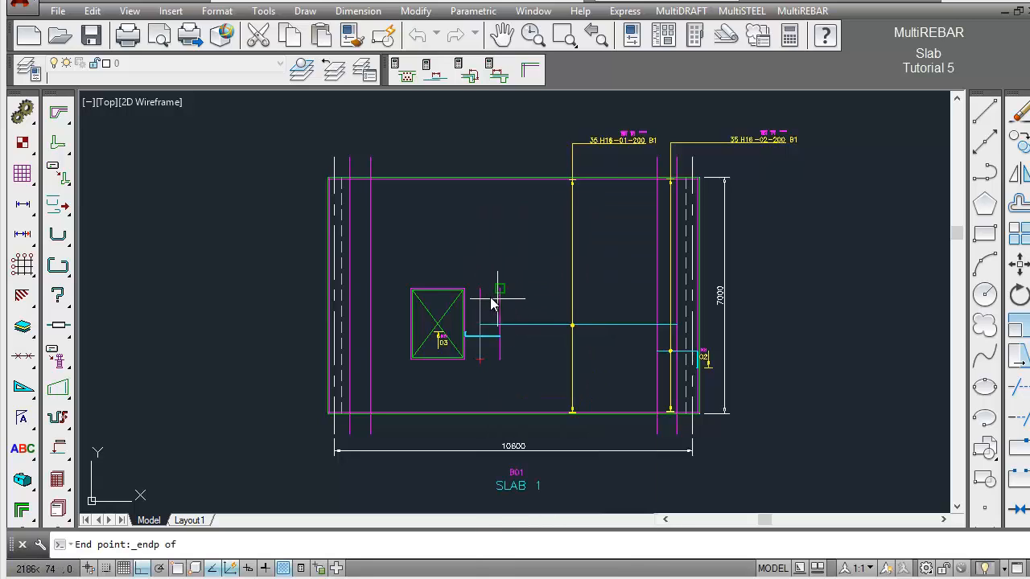
left_click(481, 296)
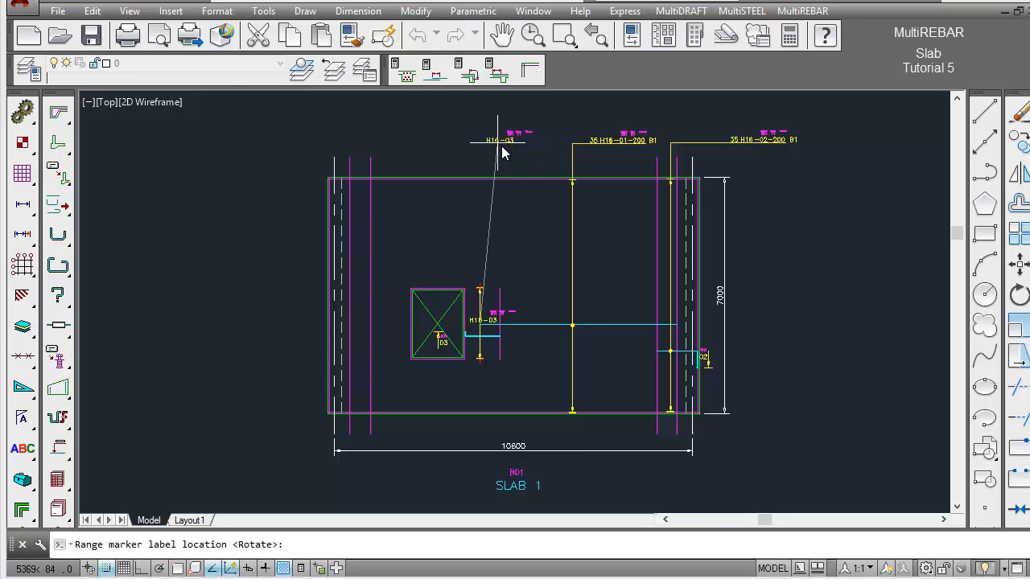
left_click(503, 154)
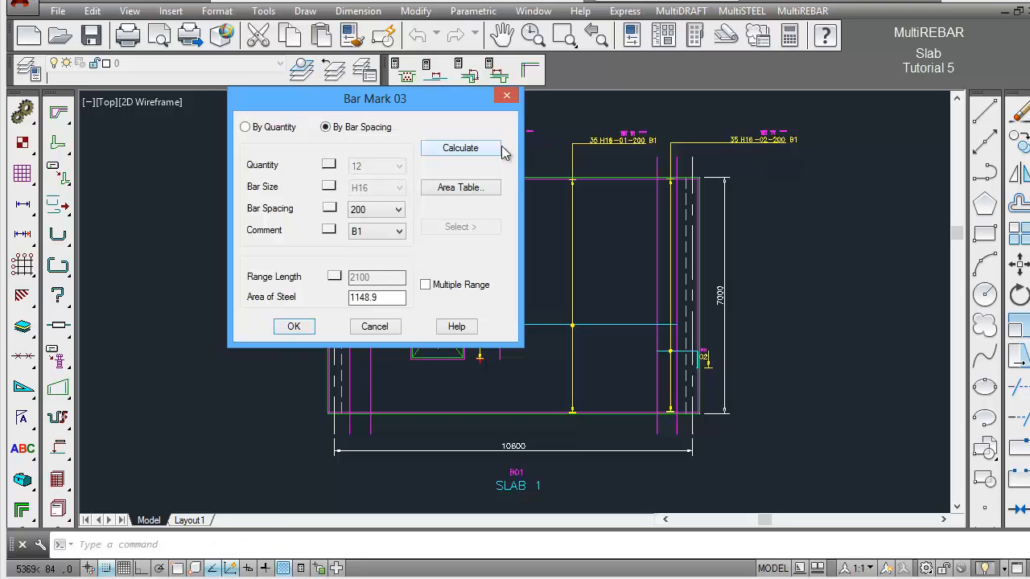
left_click(293, 326)
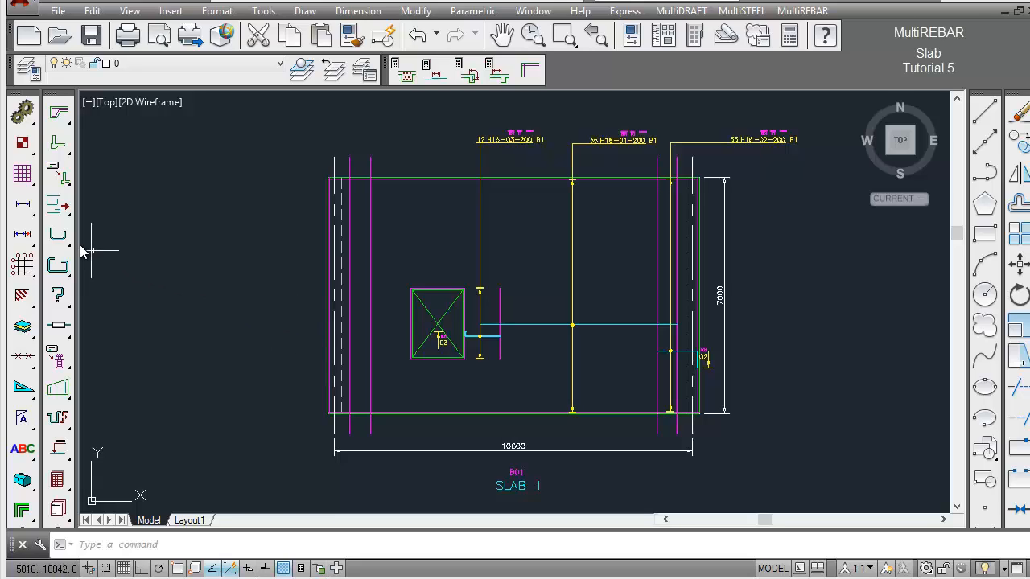
Draw a straight shape 00 H16 bar with multiple ranges from the left support's outer curtailment line perpendicular to the opening's right lap line.
left_click_drag(66, 246, 88, 241)
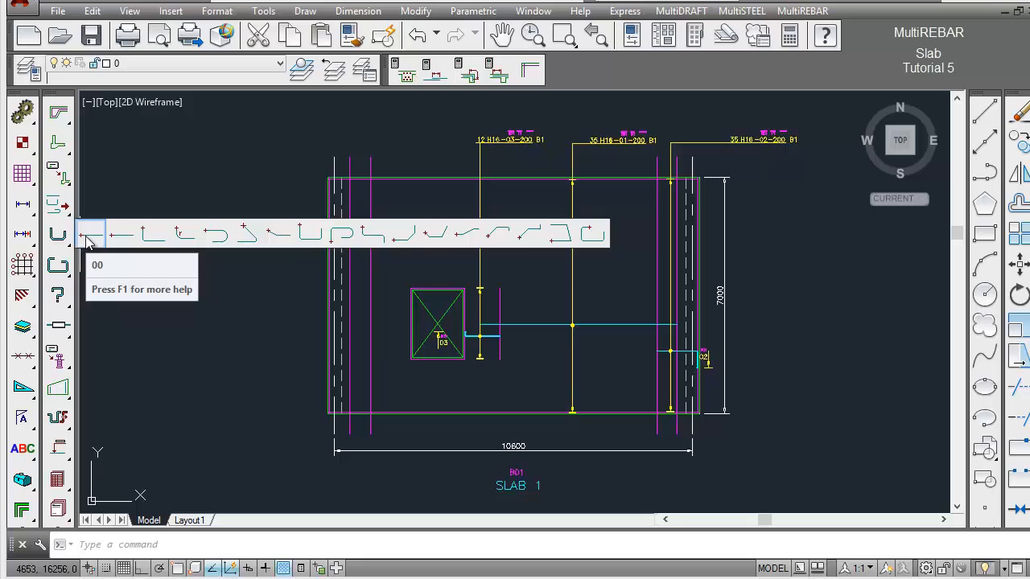
left_click_drag(89, 242, 89, 242)
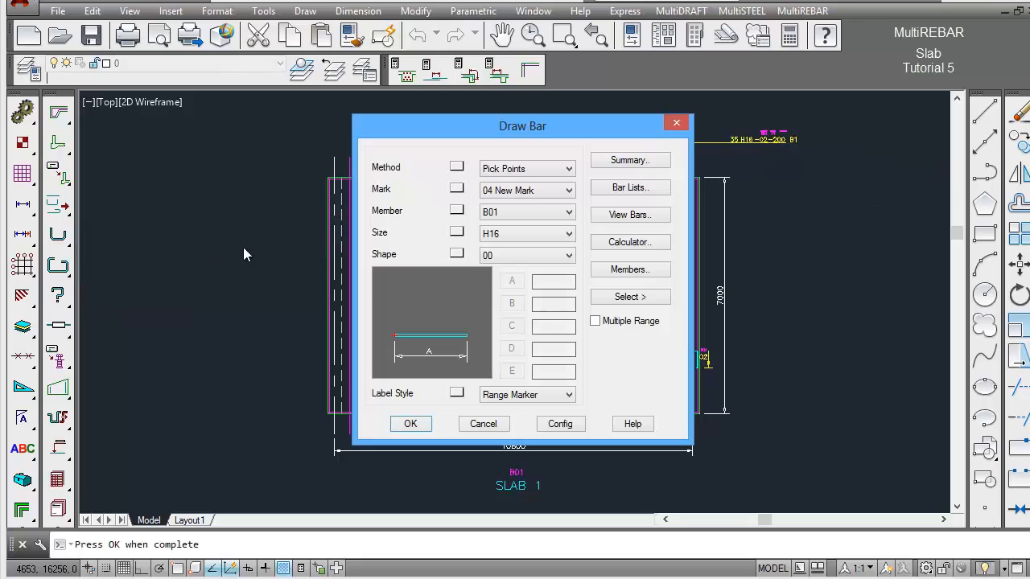
left_click(596, 323)
left_click(410, 424)
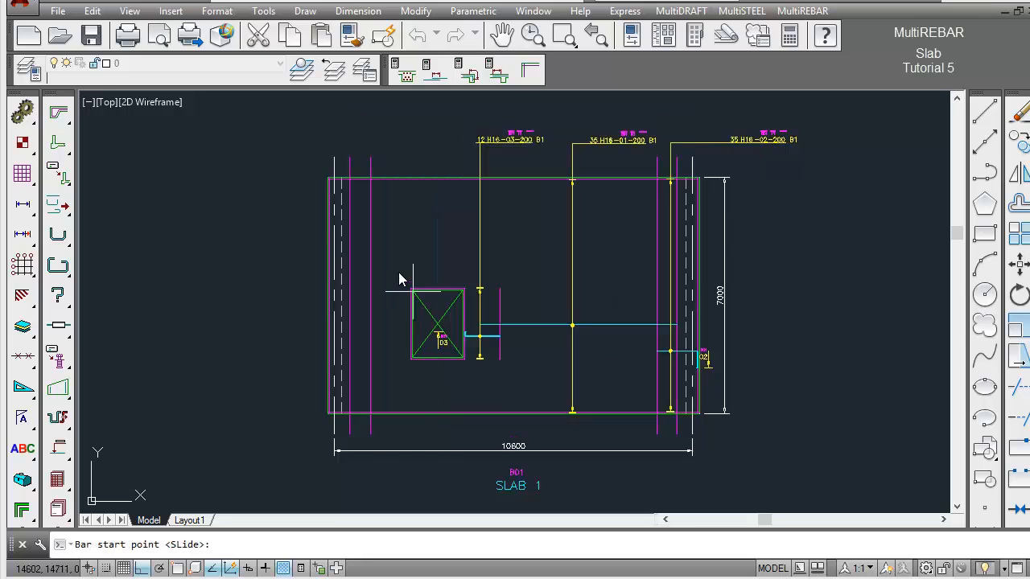
left_click(351, 245)
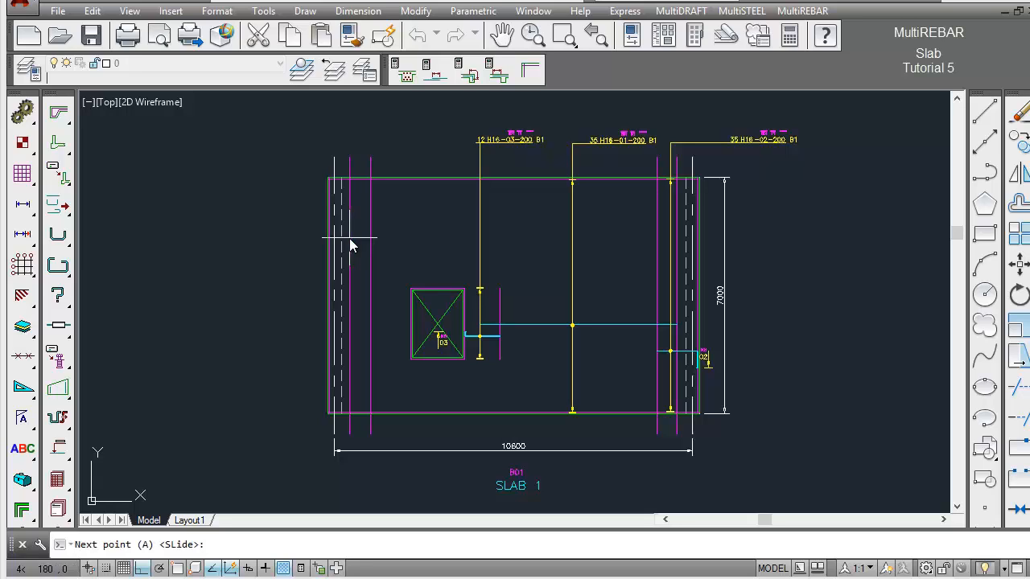
right_click(521, 246, "shift")
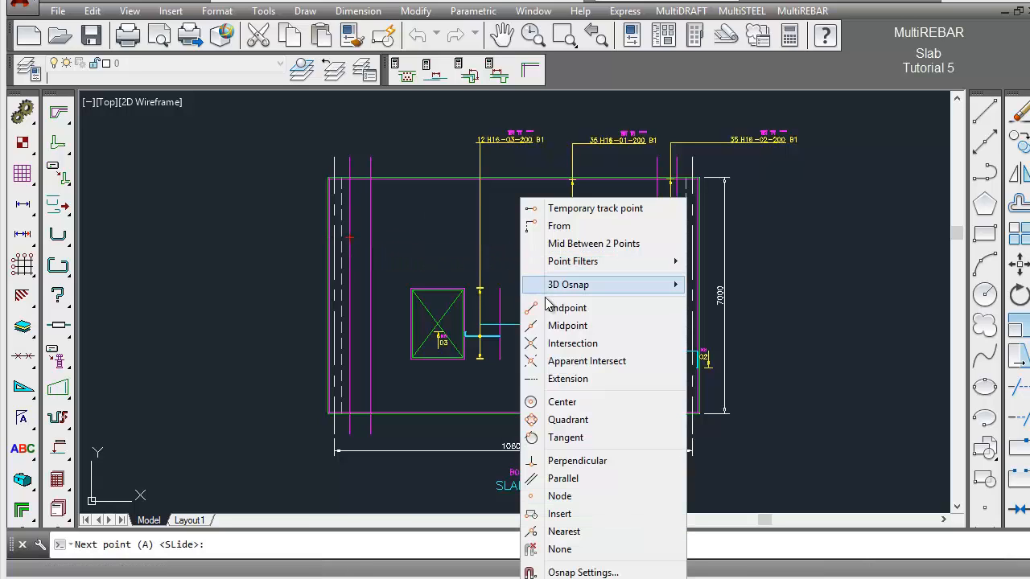
left_click(582, 460)
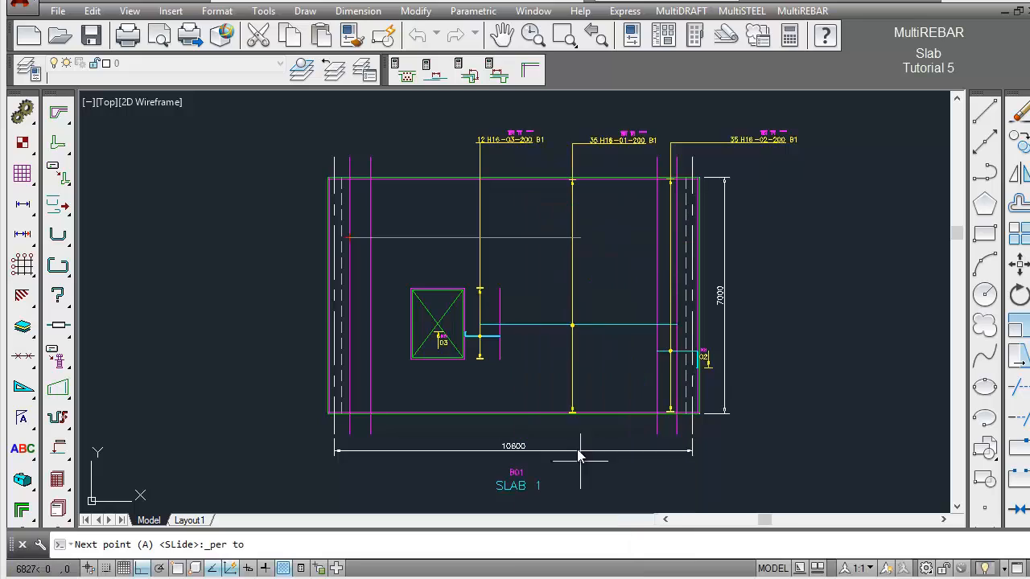
left_click(499, 300)
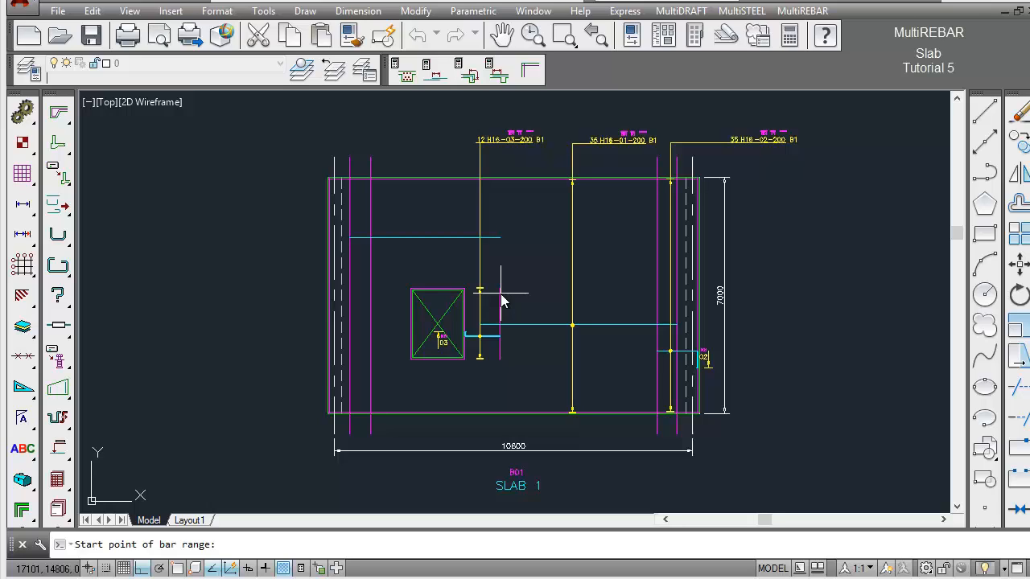
Range the straight bar from the slab's upper cover line to the opening's upper cover line as 17 bars at 200 mm nominal spacing, comment B1, labelled above the slab.
left_click(432, 179)
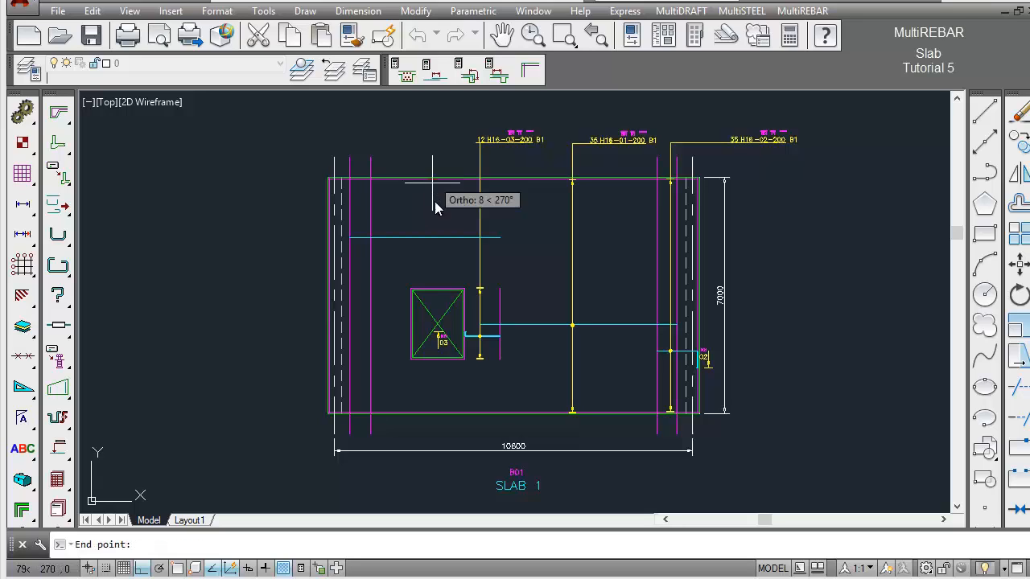
left_click(433, 291)
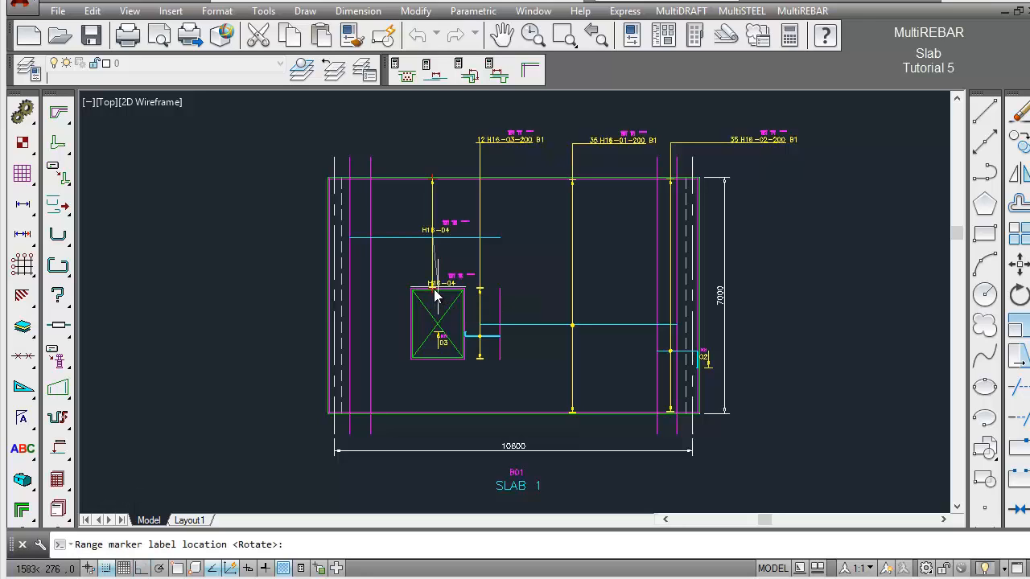
left_click(463, 121)
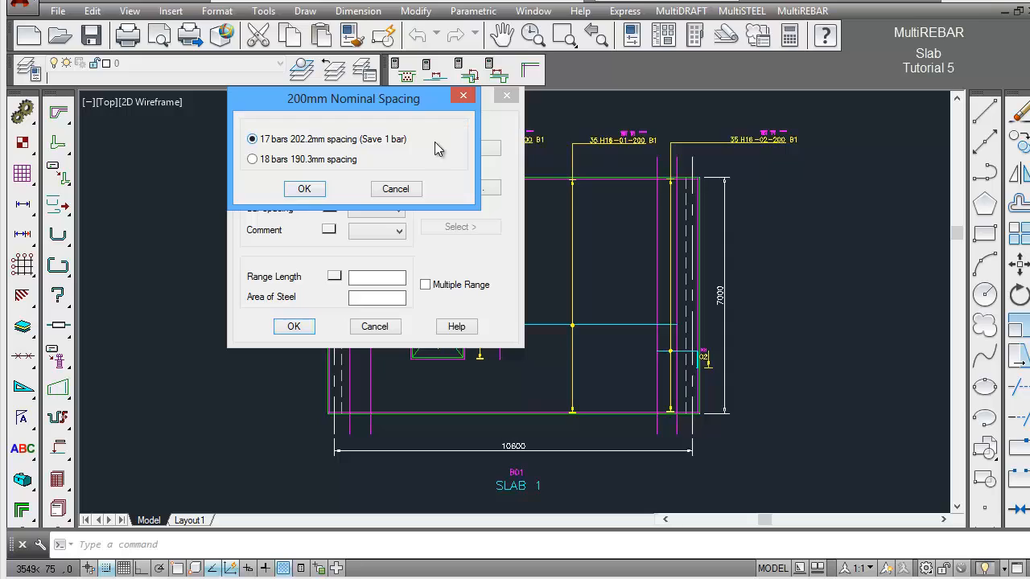
left_click(302, 189)
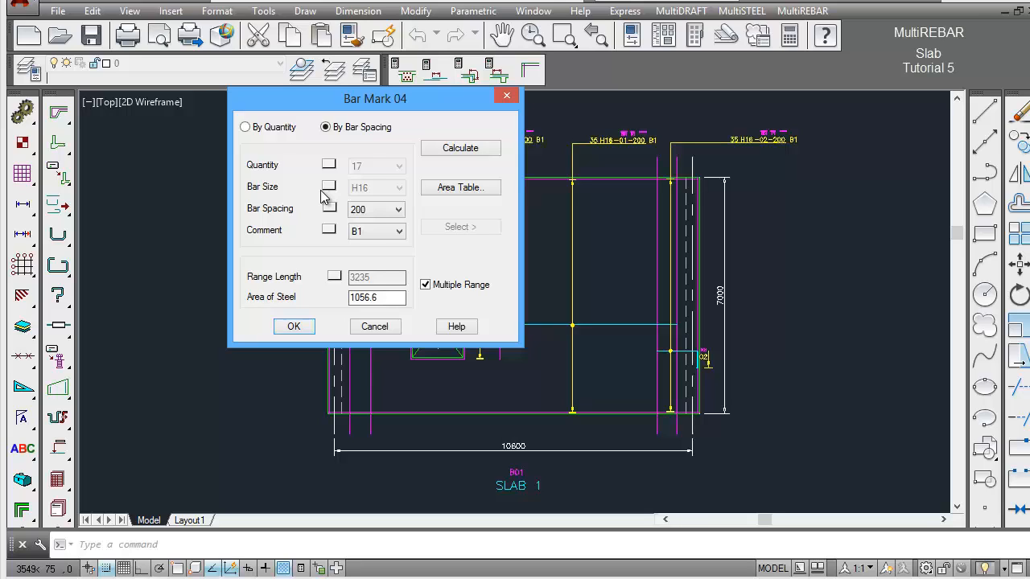
left_click(311, 329)
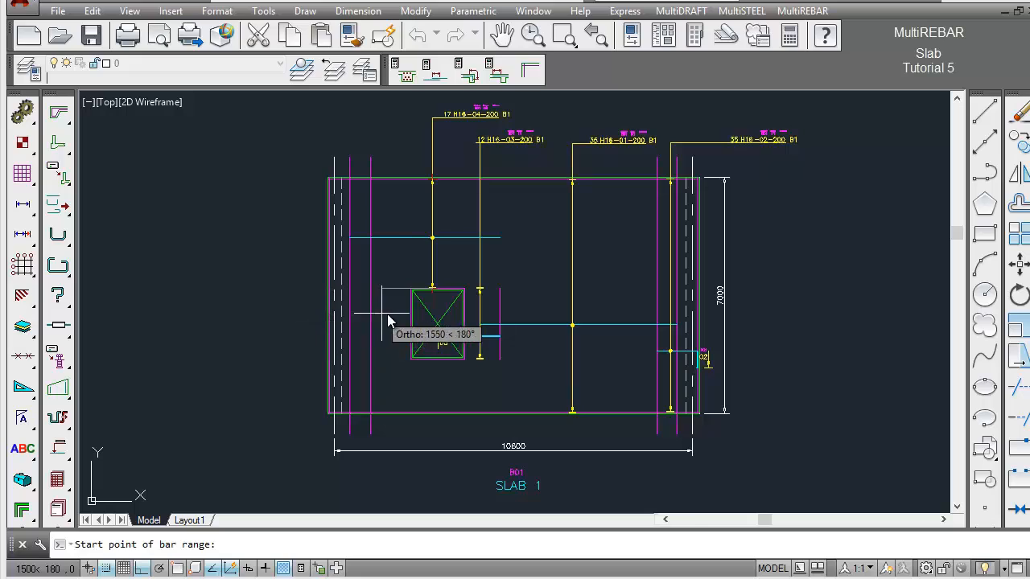
Add a second range from the opening's lower cover line to the slab's lower cover line at 200 mm spacing, comment B1, without another bar view.
left_click(434, 361)
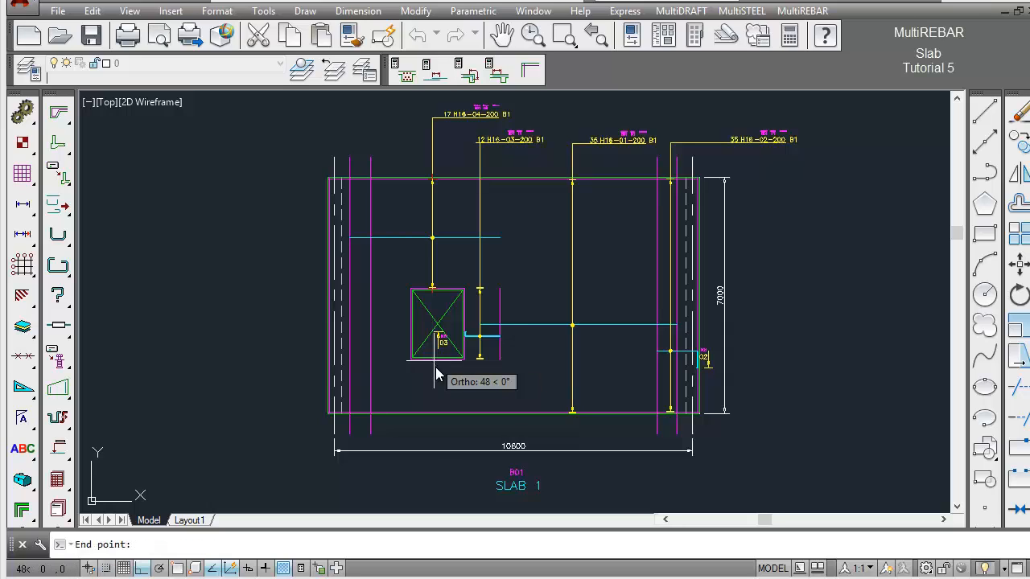
left_click(440, 413)
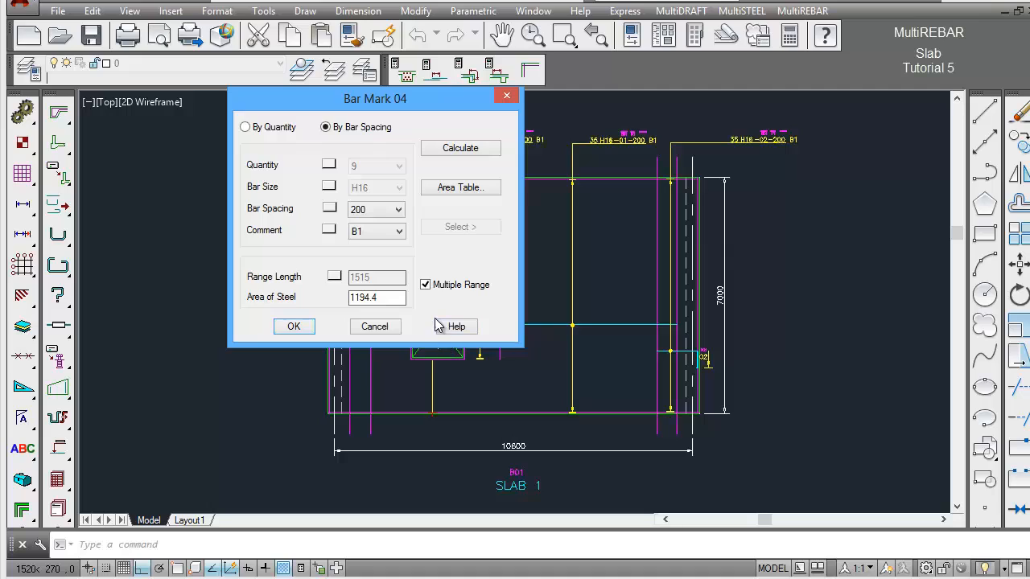
left_click(295, 327)
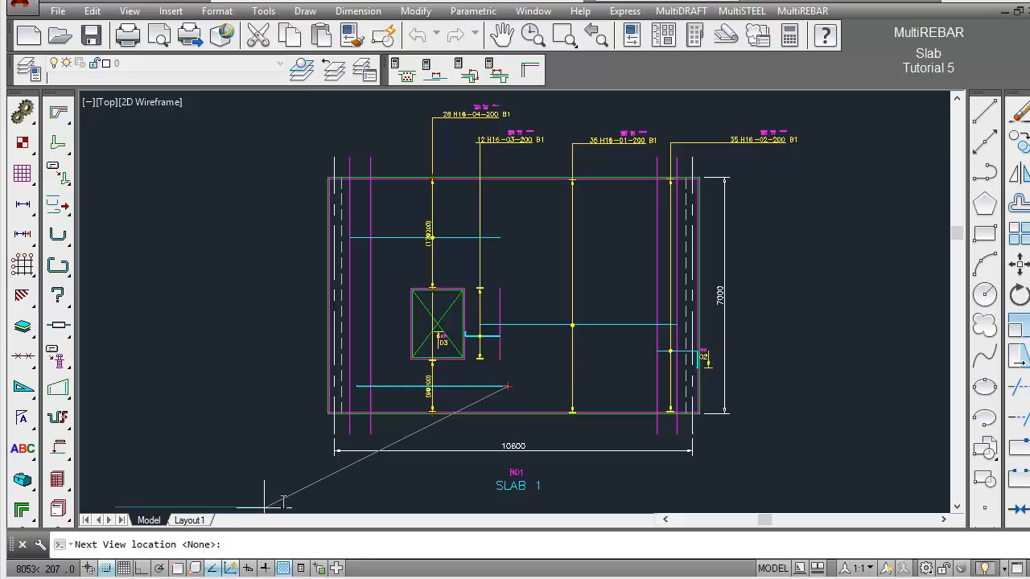
left_click(529, 384)
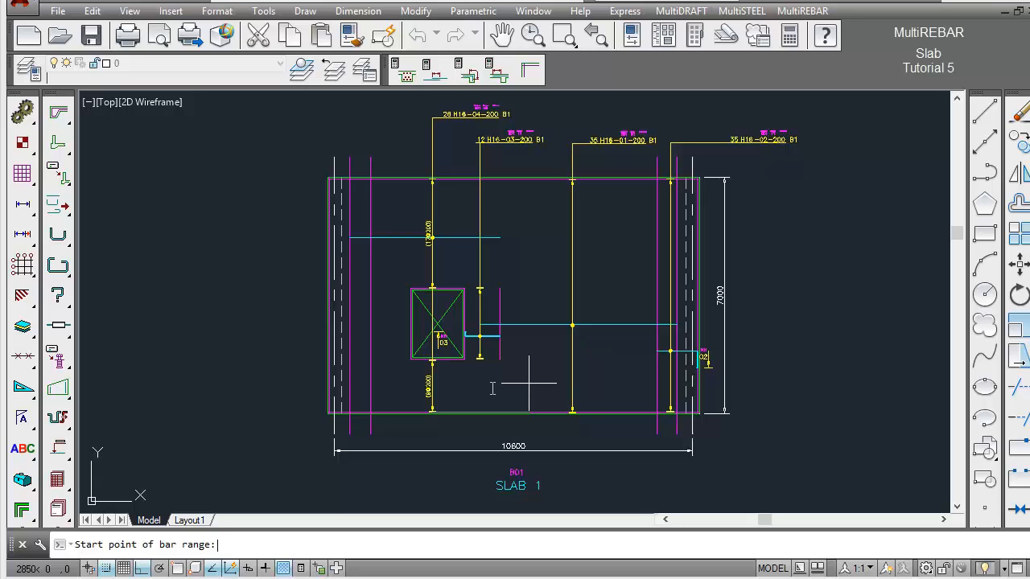
left_click(447, 444)
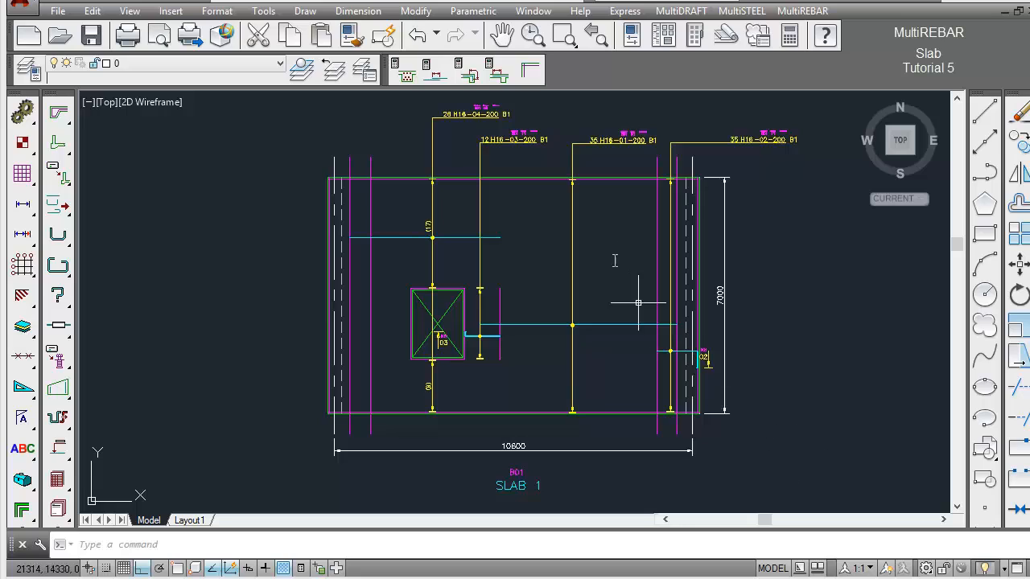
Draw and tag a range-marked shape 11 H16 bar from the opening's left cover line with a 130 mm downward leg, ending at the left outer curtailment line.
left_click(503, 36)
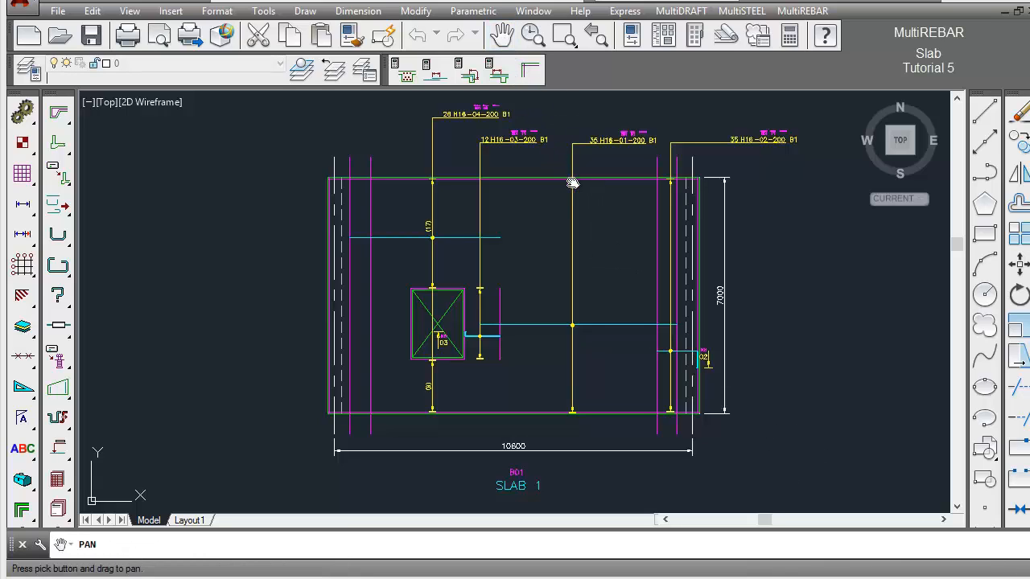
left_click_drag(571, 180, 569, 196)
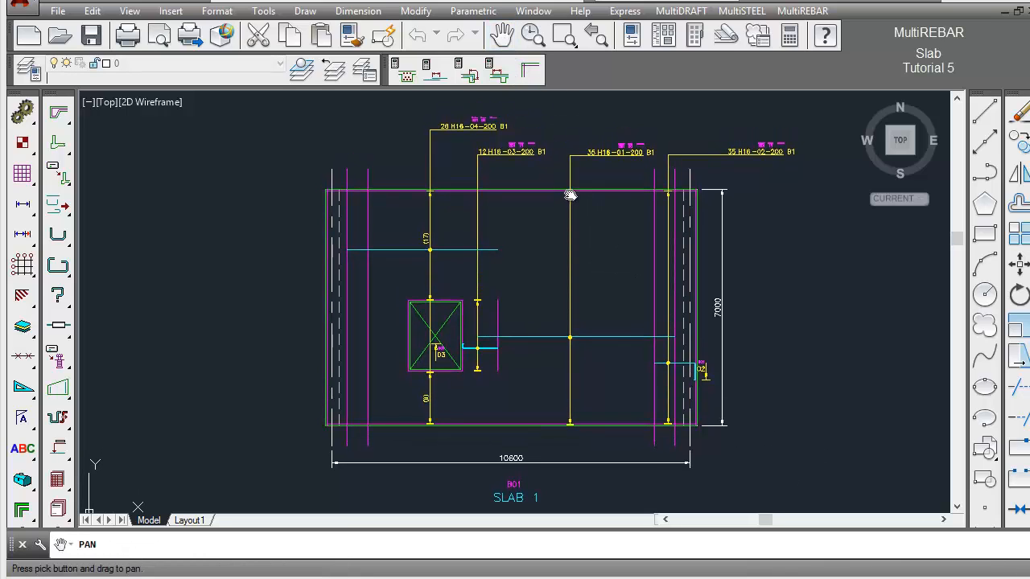
right_click(603, 228)
left_click(624, 238)
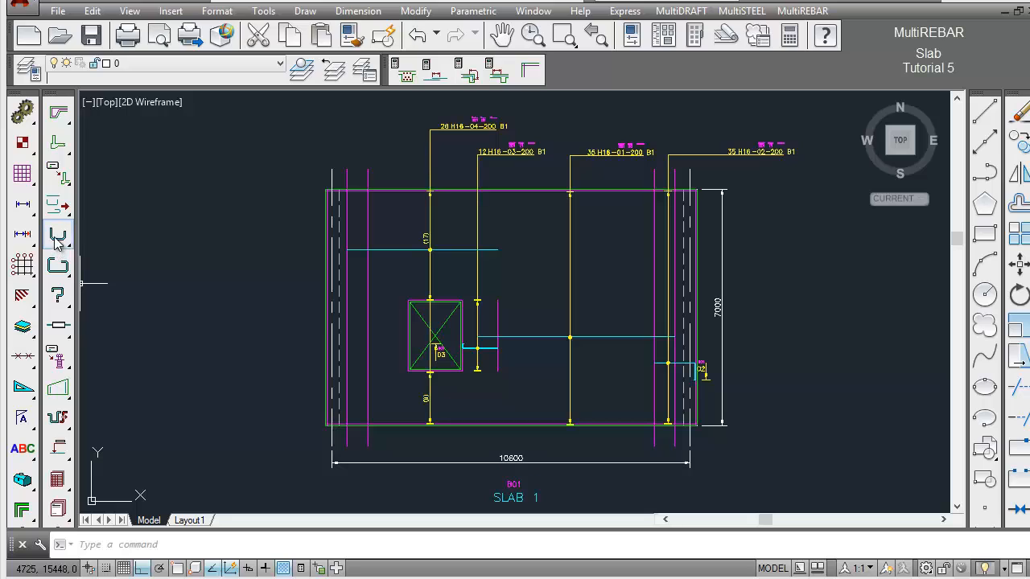
left_click_drag(58, 236, 151, 241)
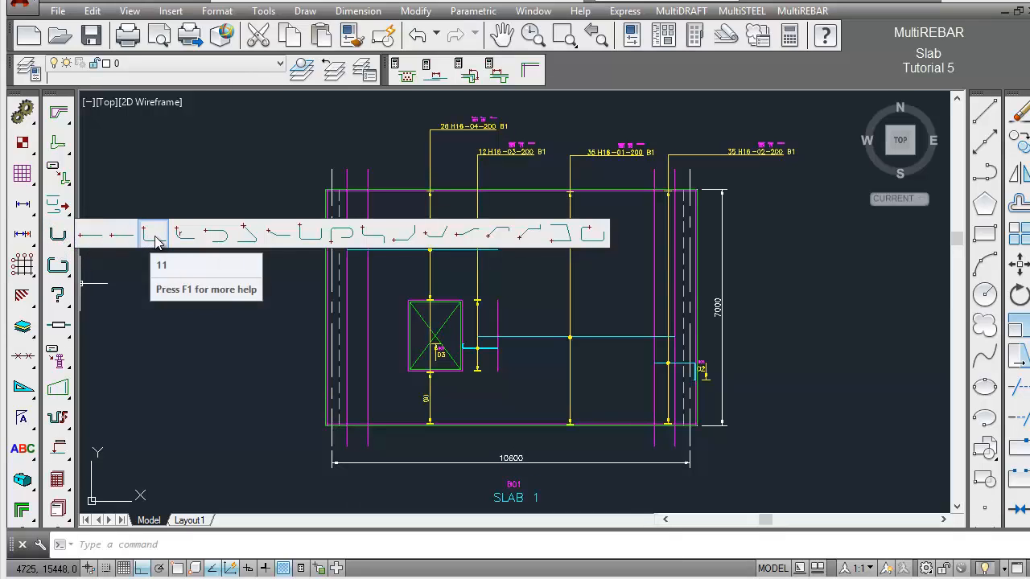
left_click(154, 234)
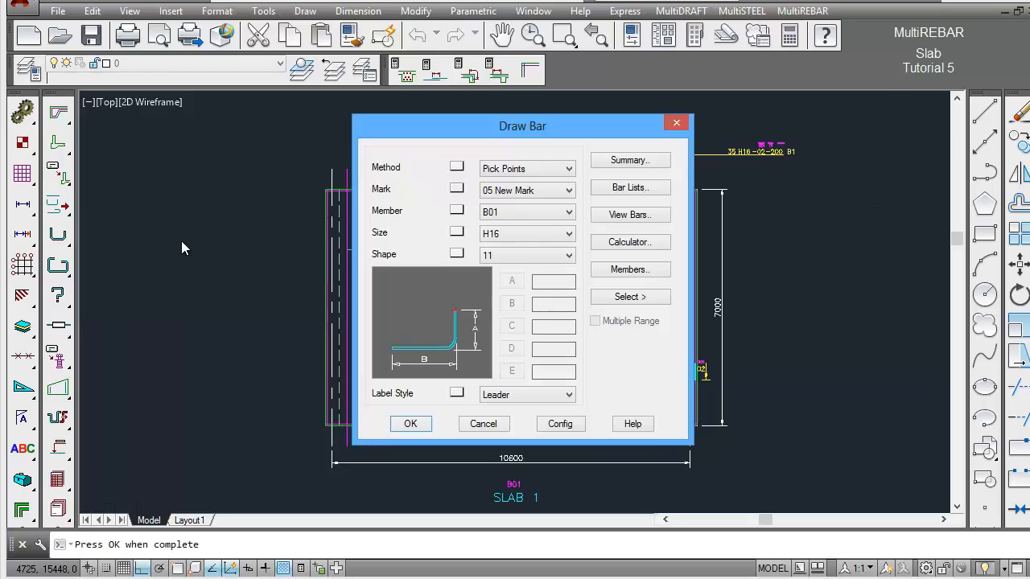
left_click(562, 395)
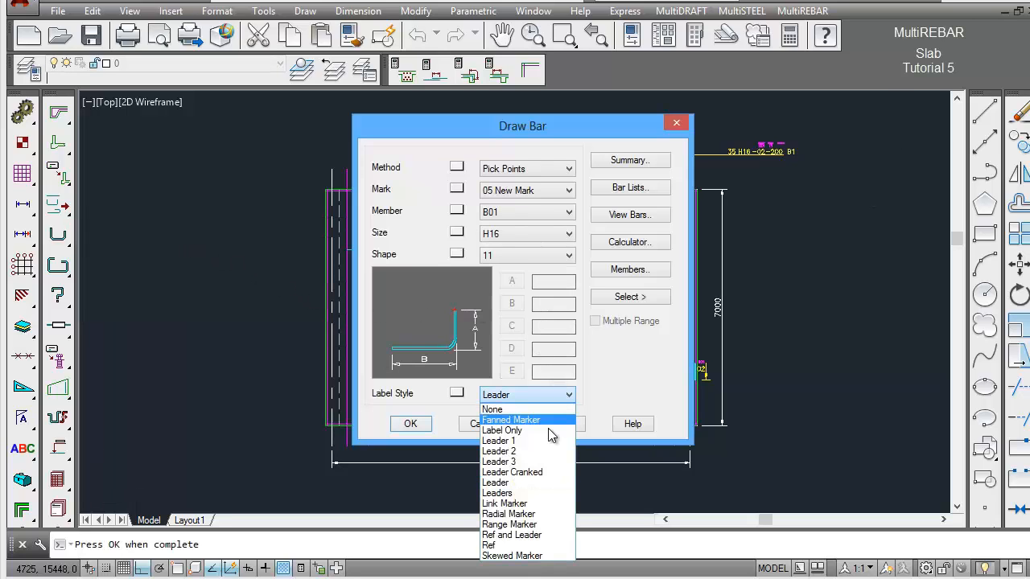
left_click(527, 524)
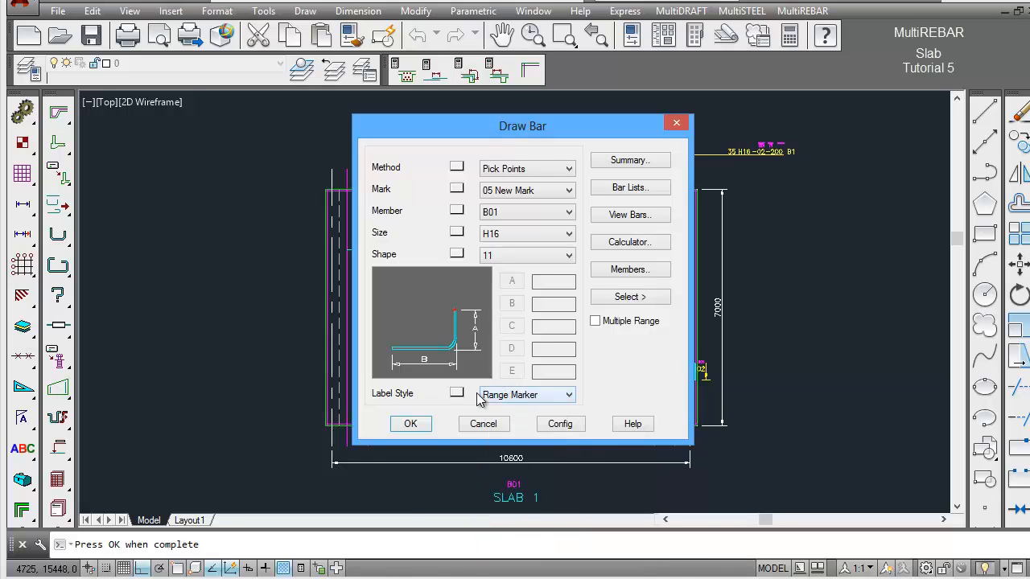
left_click(410, 423)
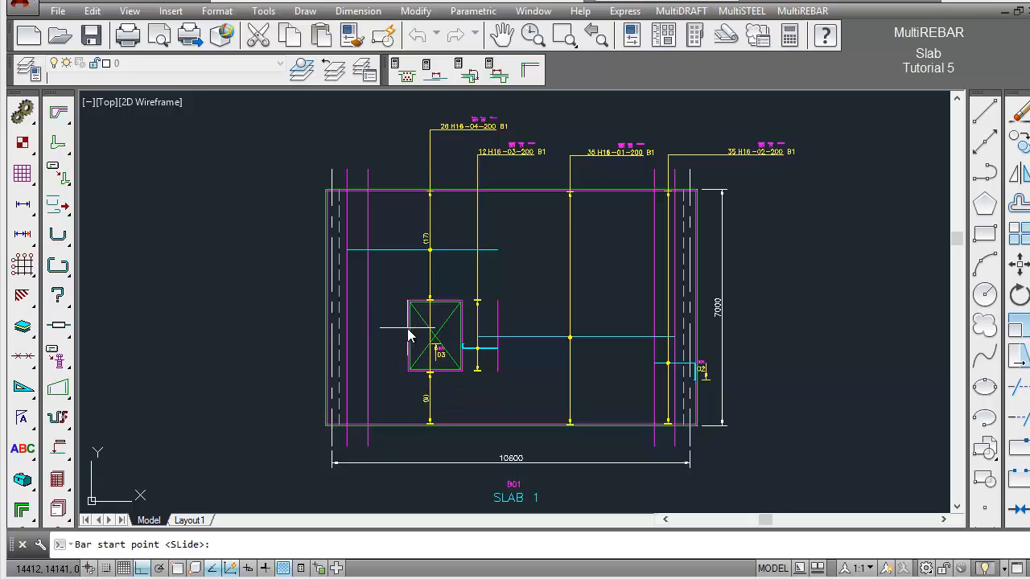
left_click(409, 330)
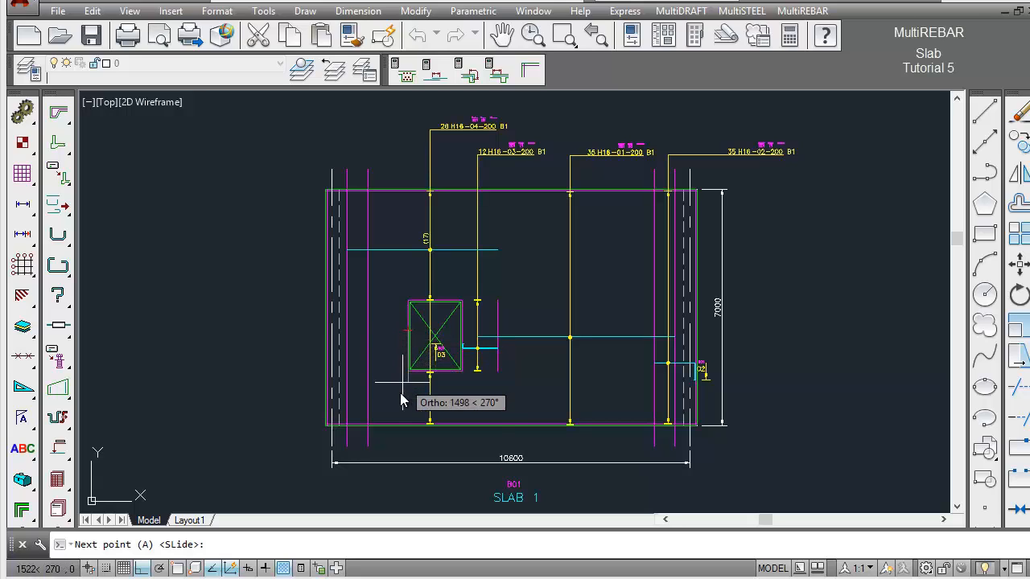
type("130")
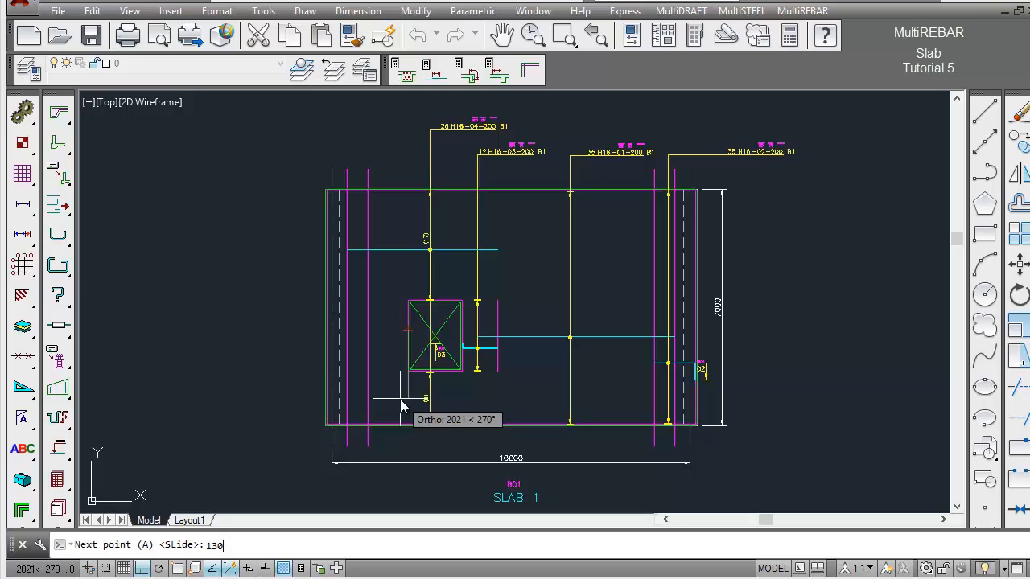
key("Return")
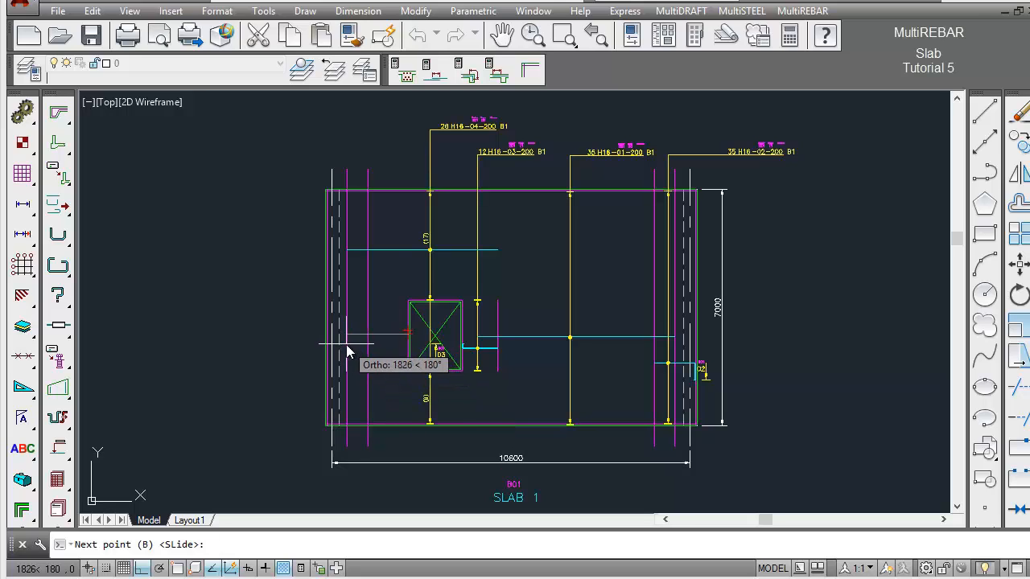
left_click(346, 346)
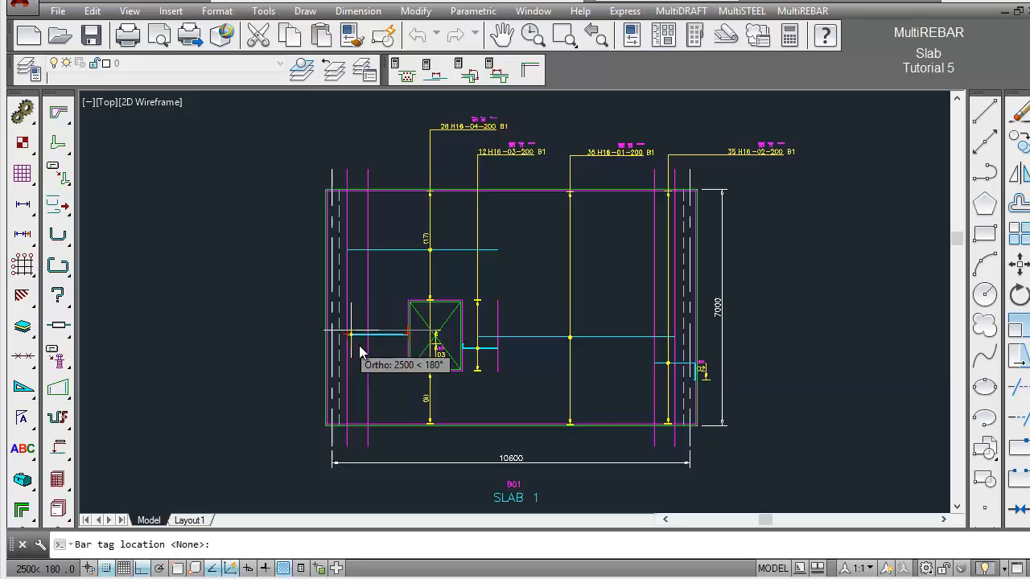
left_click(415, 357)
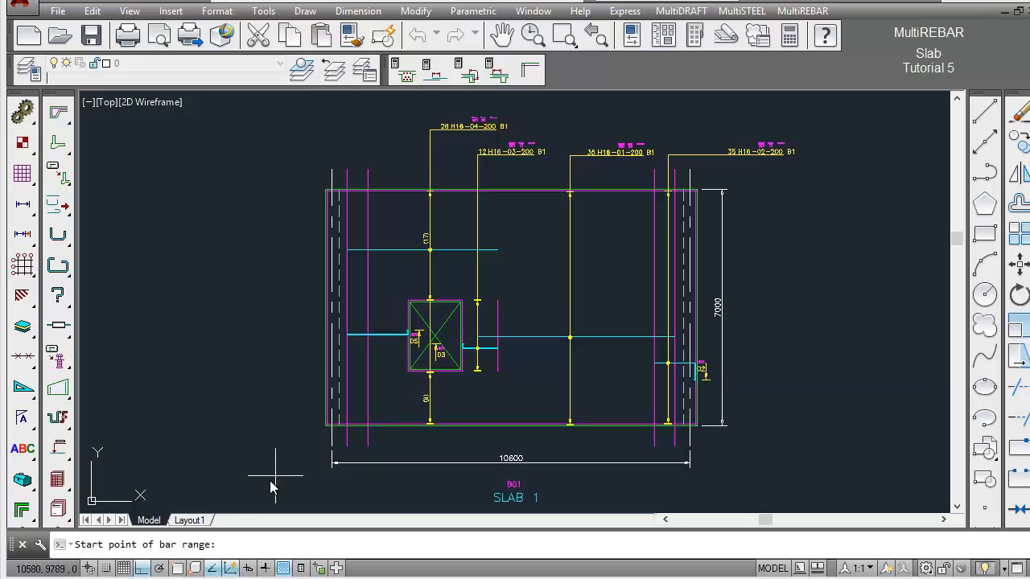
Range the opening's left L-bar from the opening's lower to upper cover line at 200 mm spacing, comment B1, with a rotated label above the slab.
left_click(179, 568)
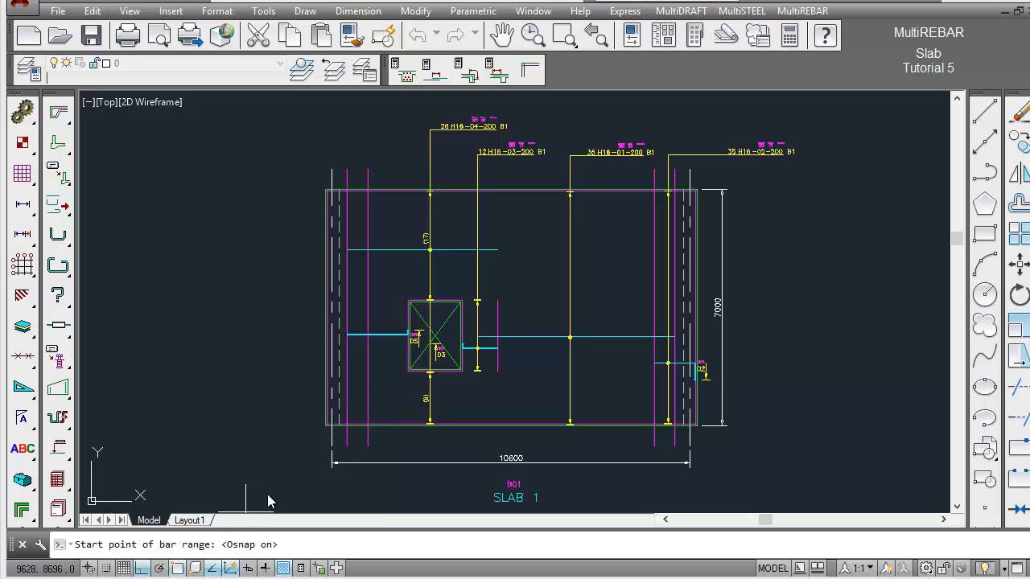
left_click(387, 372)
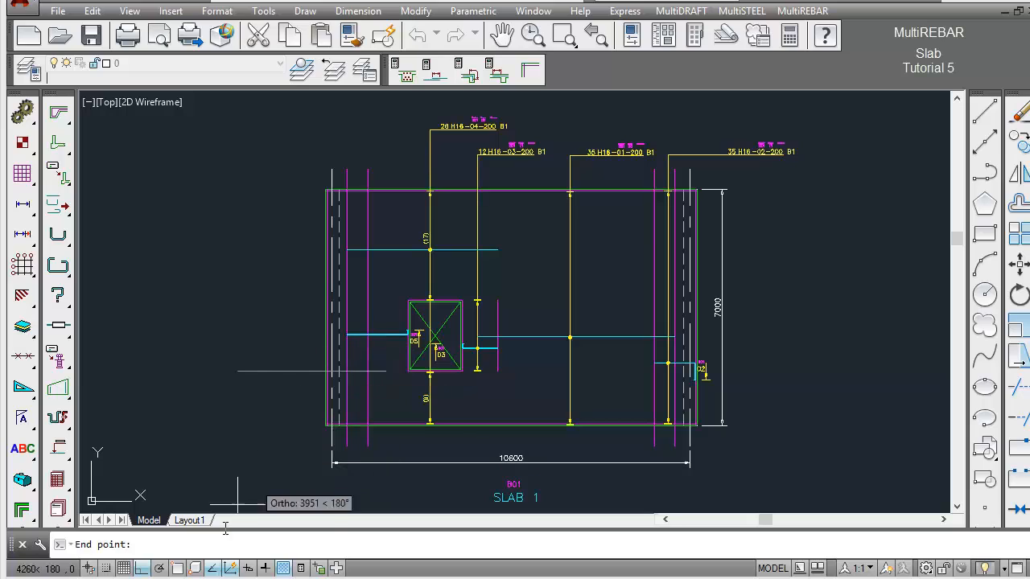
left_click(177, 569)
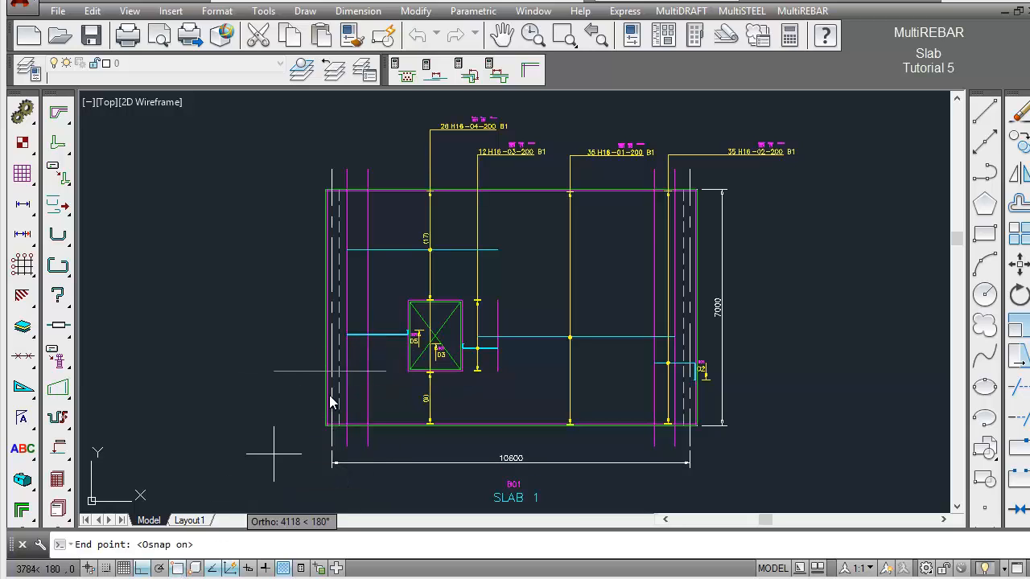
left_click(386, 309)
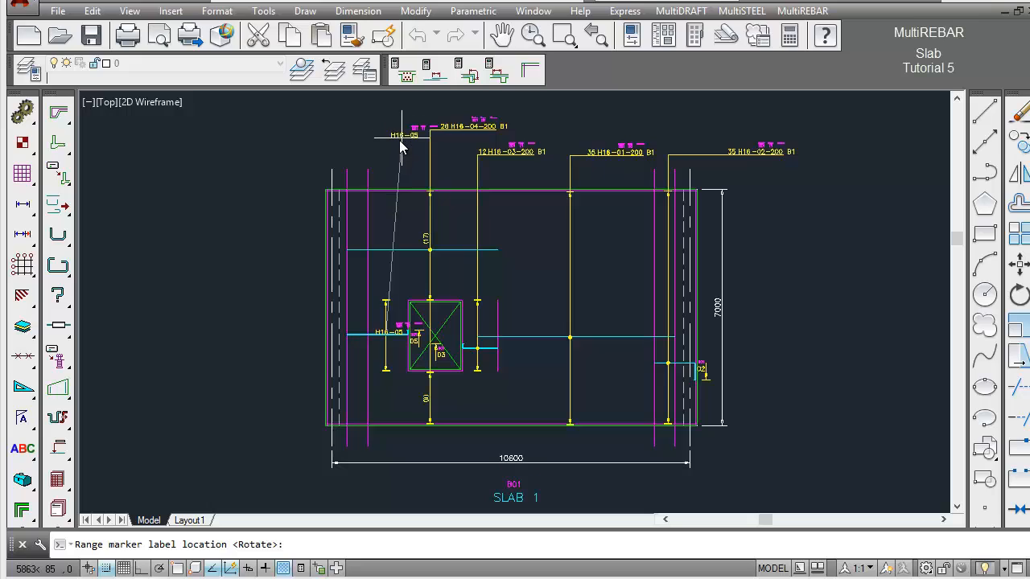
key("Return")
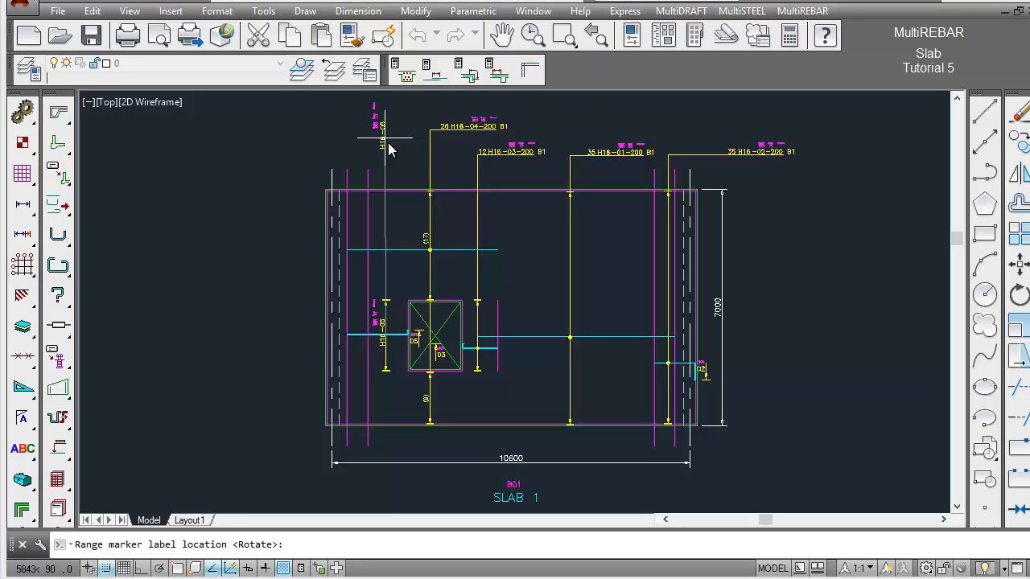
left_click(388, 151)
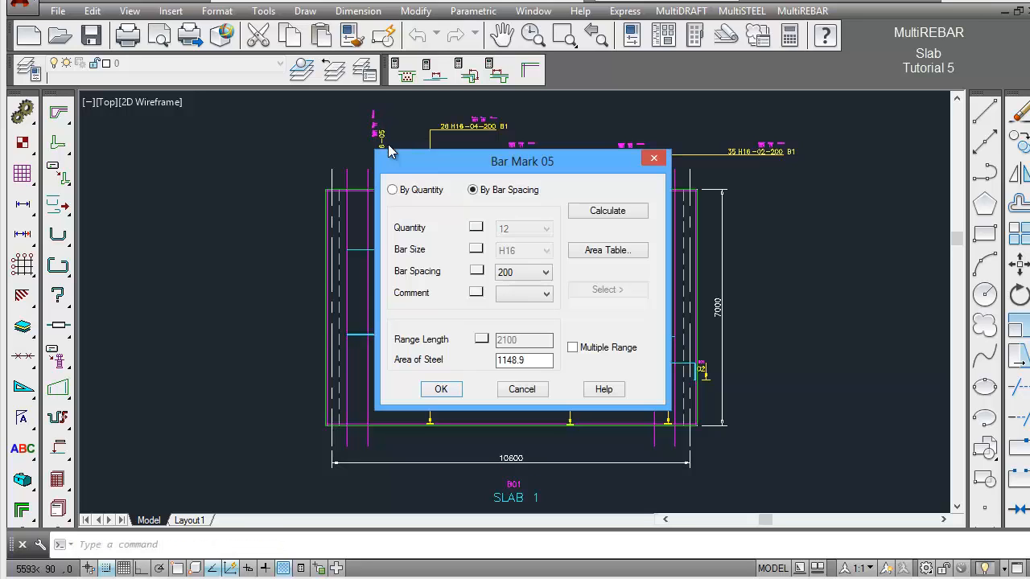
left_click(546, 294)
left_click(529, 364)
left_click(441, 389)
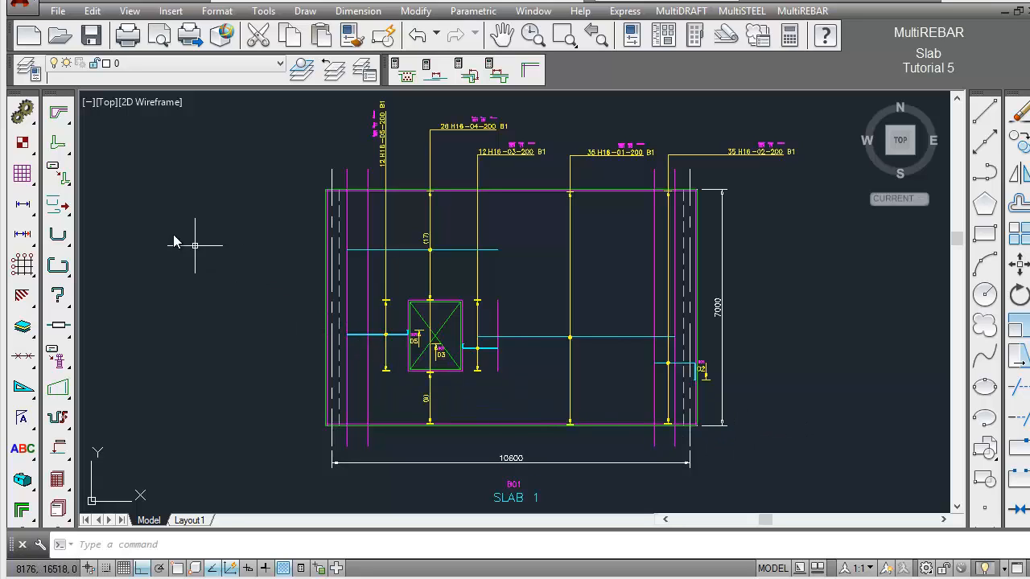
Mirror the right support's L-bar with its range and label about the slab's vertical centreline, keeping the originals and assigning the copy to member B01.
left_click(58, 143)
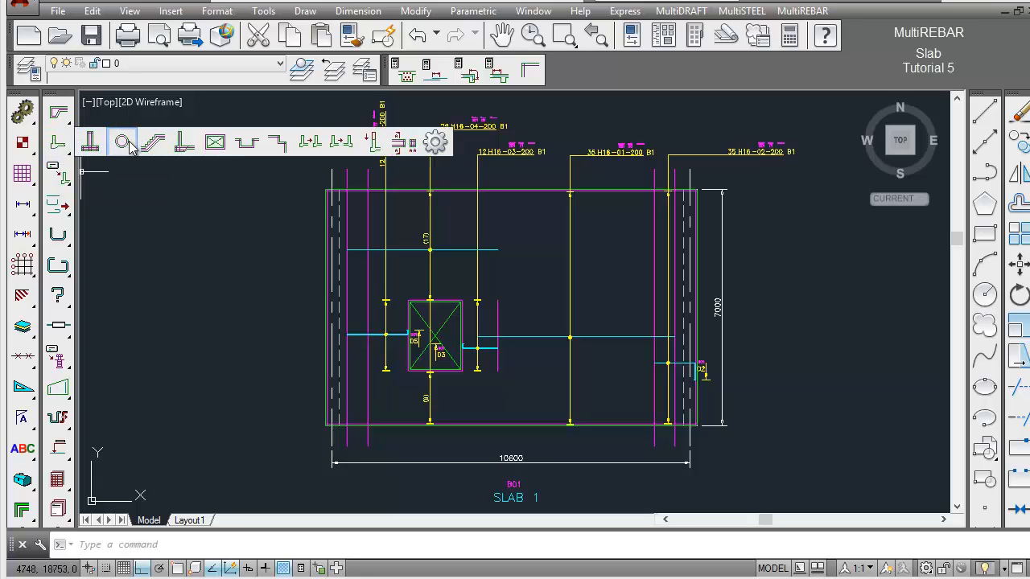
left_click(342, 142)
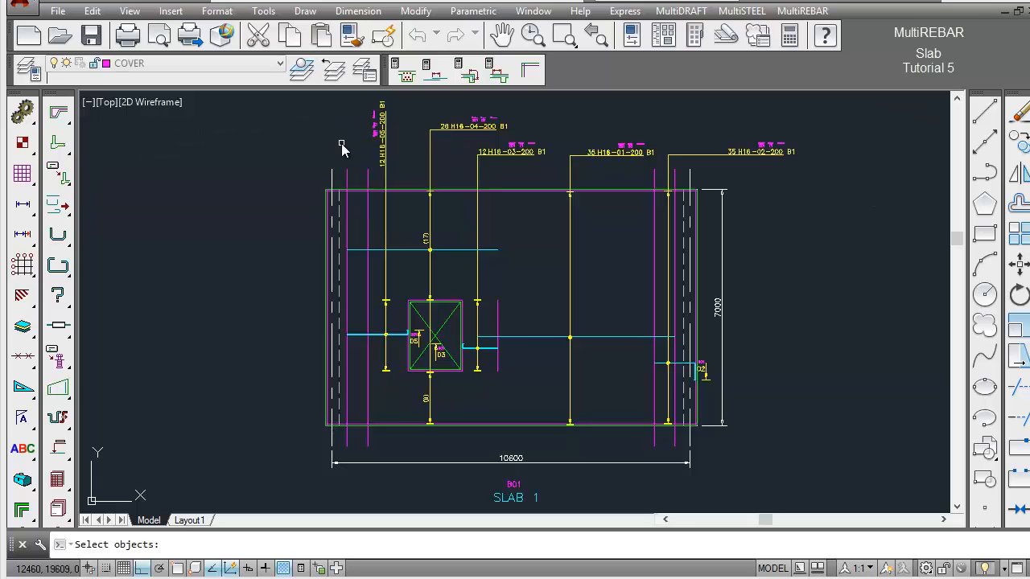
left_click(640, 351)
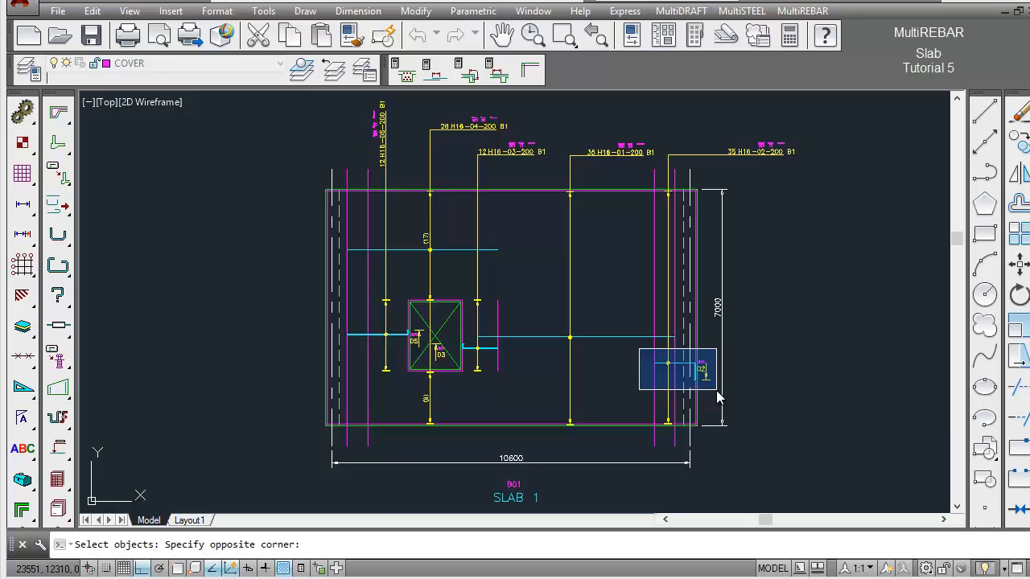
left_click(716, 390)
left_click(636, 397)
left_click(688, 441)
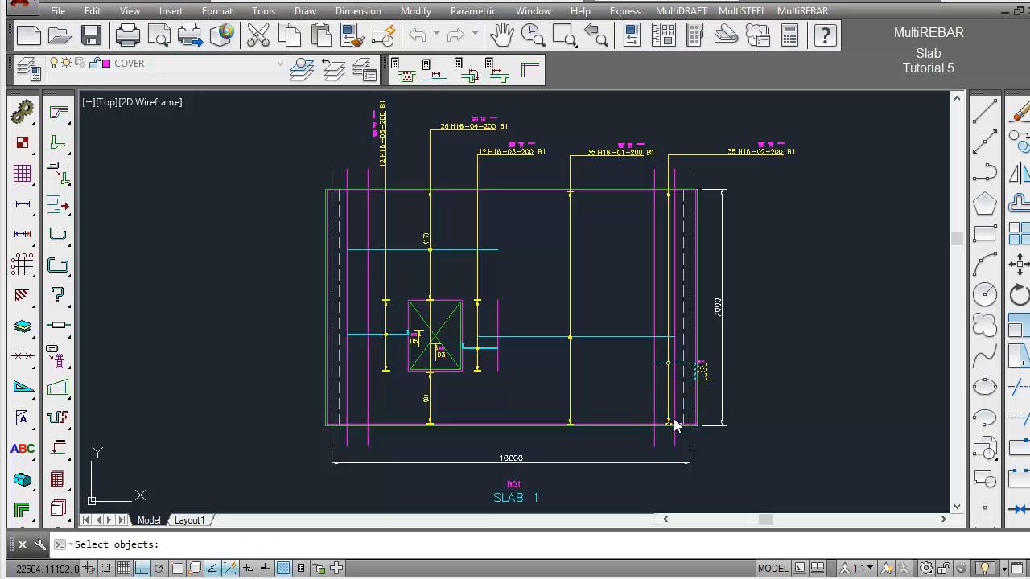
left_click(637, 178)
left_click(676, 210)
left_click(813, 143)
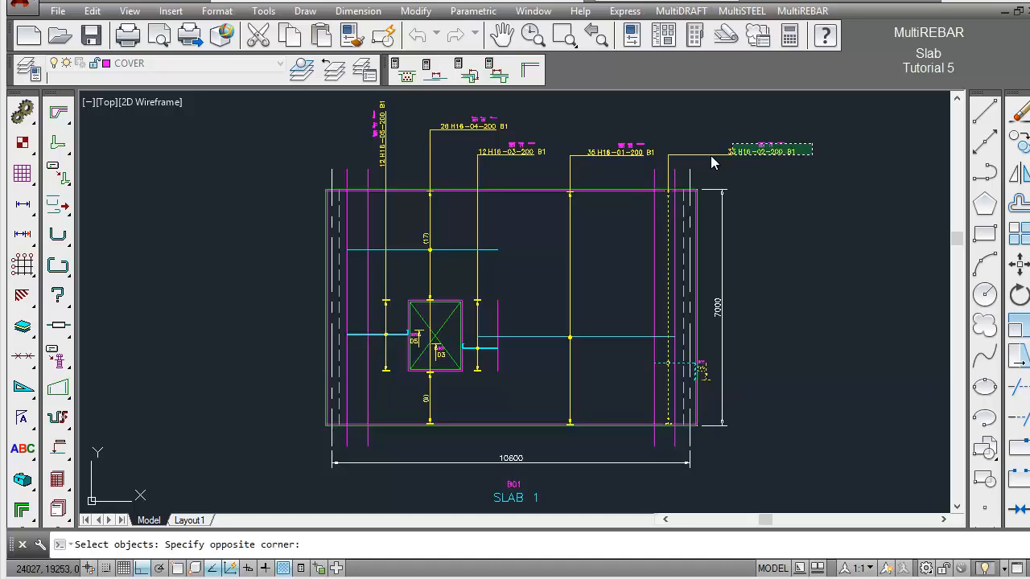
left_click(665, 163)
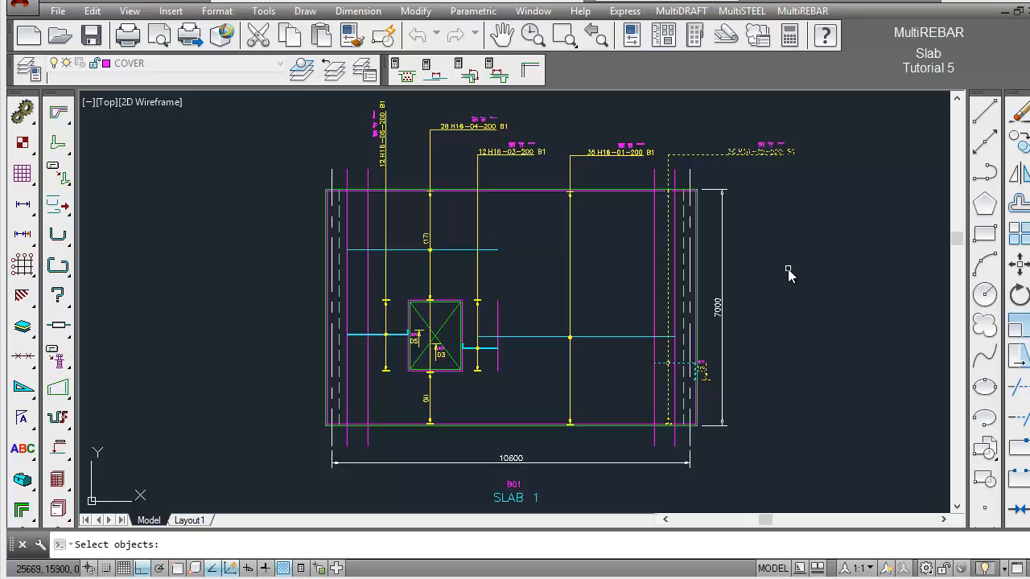
key("Return")
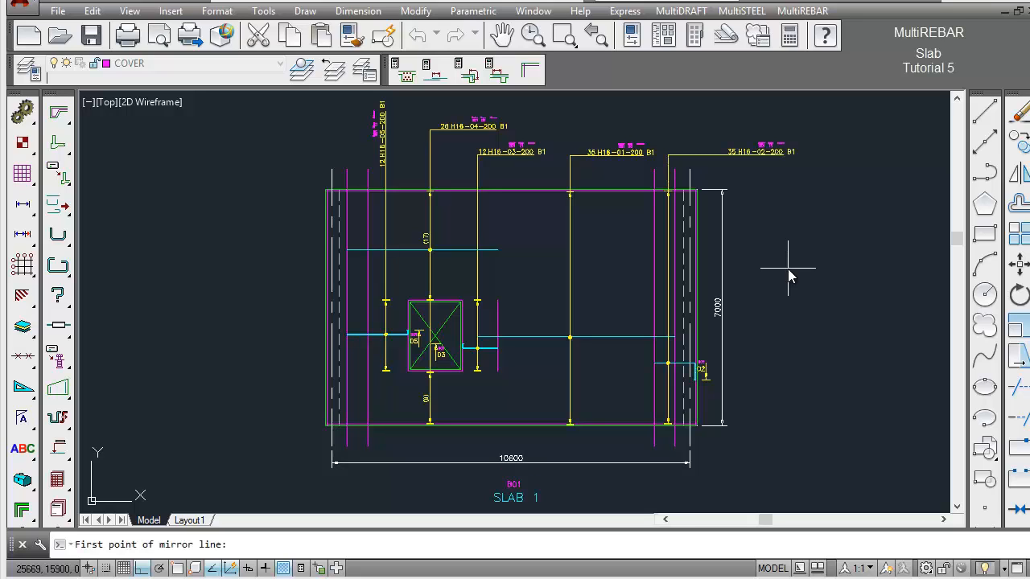
right_click(534, 286, "shift")
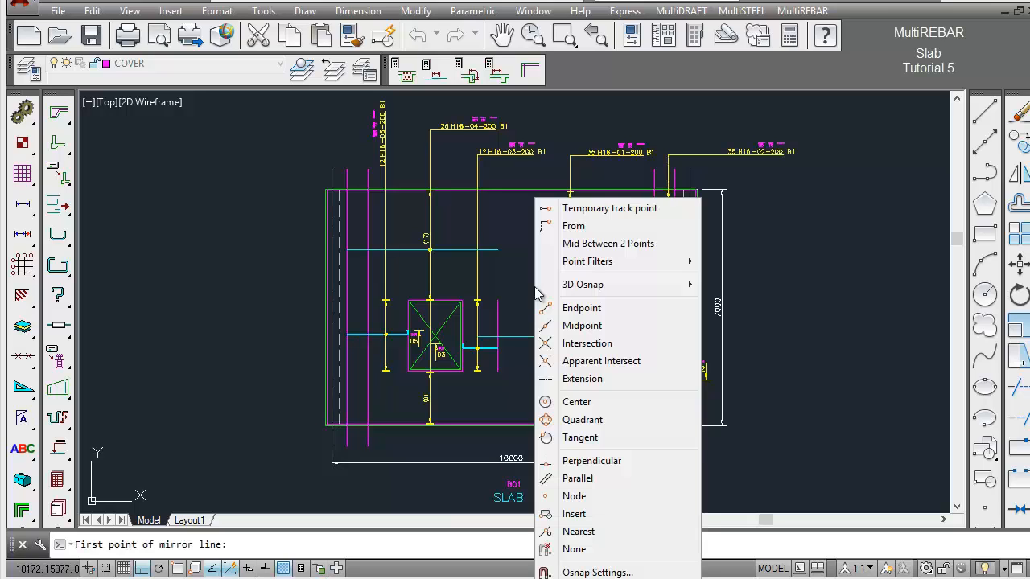
left_click(570, 326)
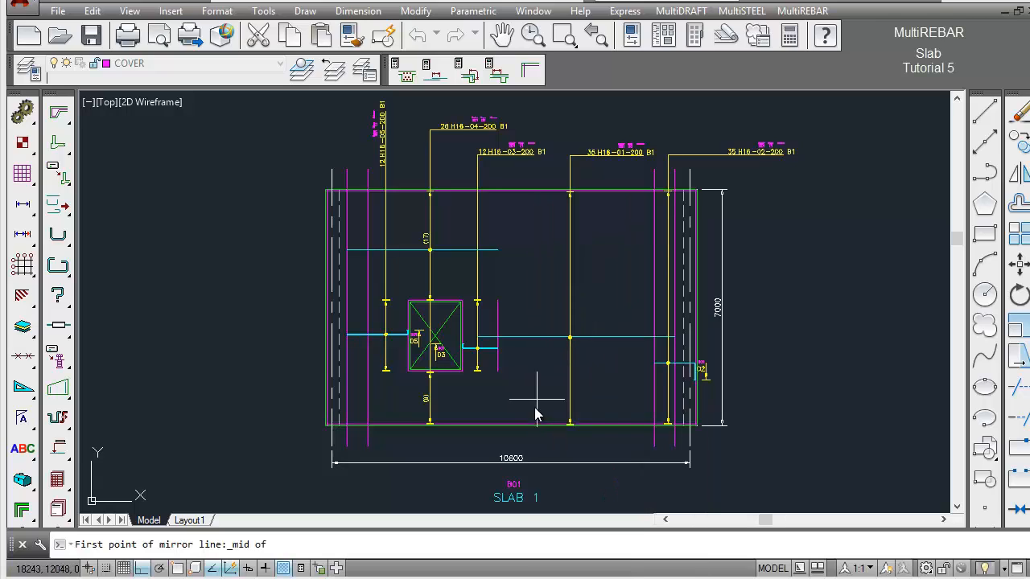
left_click(512, 426)
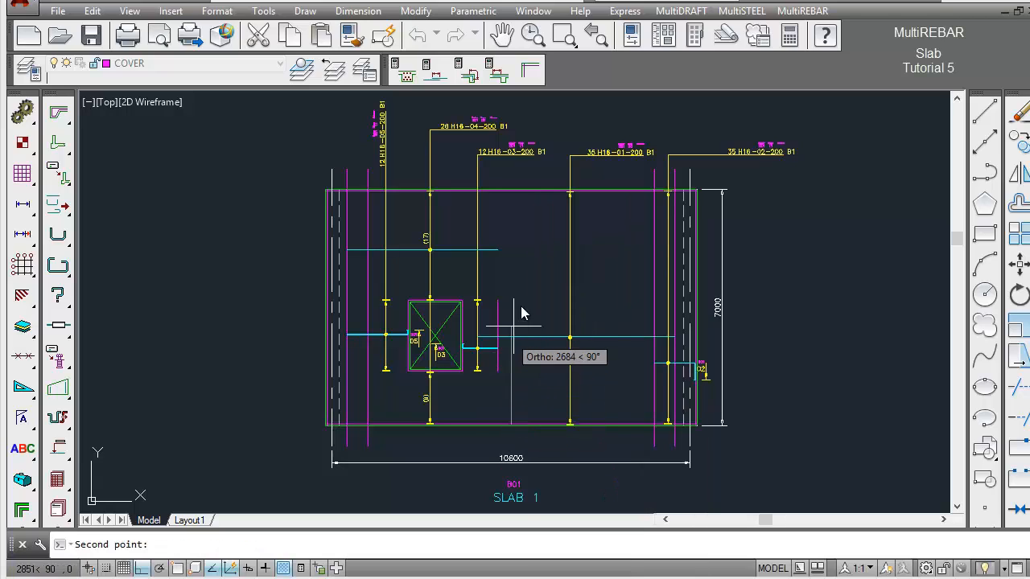
left_click(528, 283)
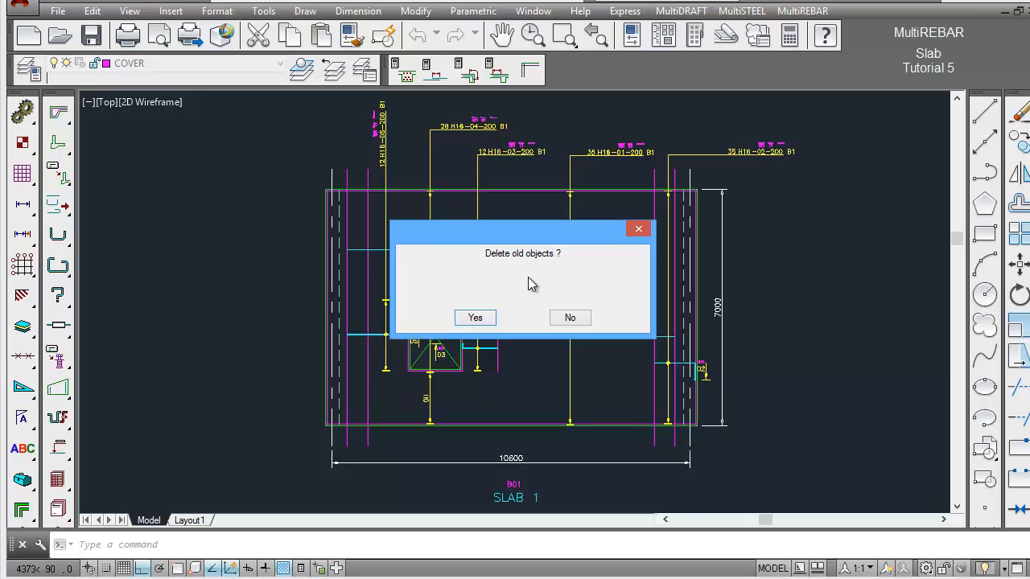
left_click(570, 317)
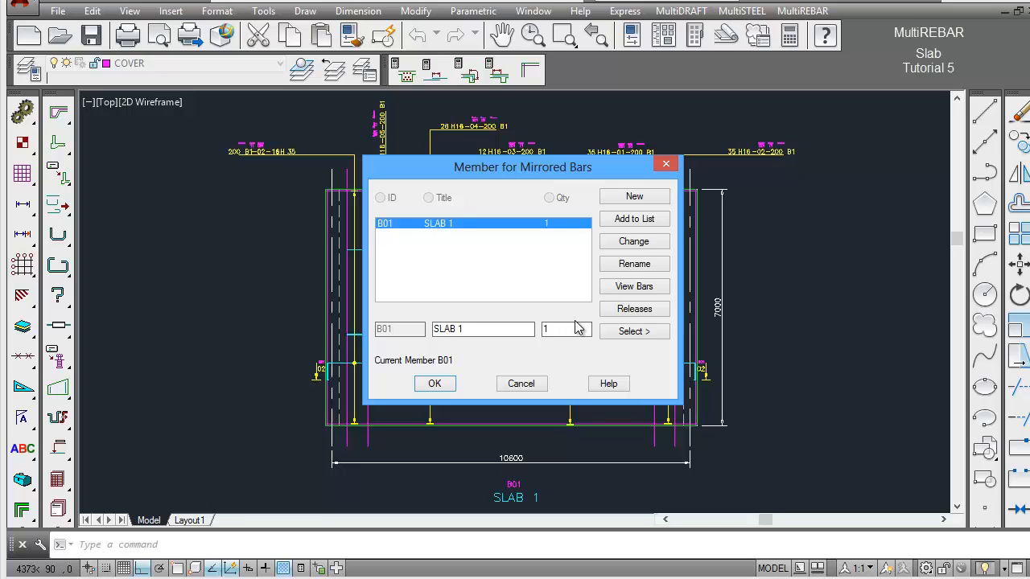
left_click(434, 384)
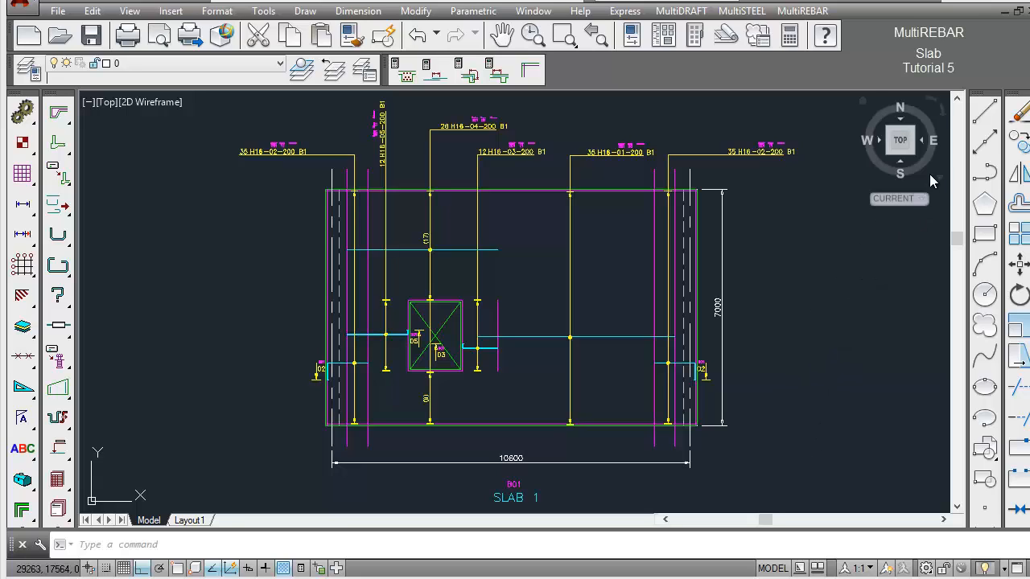
Draw a 1000 mm diagonal line at 315° across the opening's upper-right corner, starting 500 mm from the corner at 135°.
left_click(986, 119)
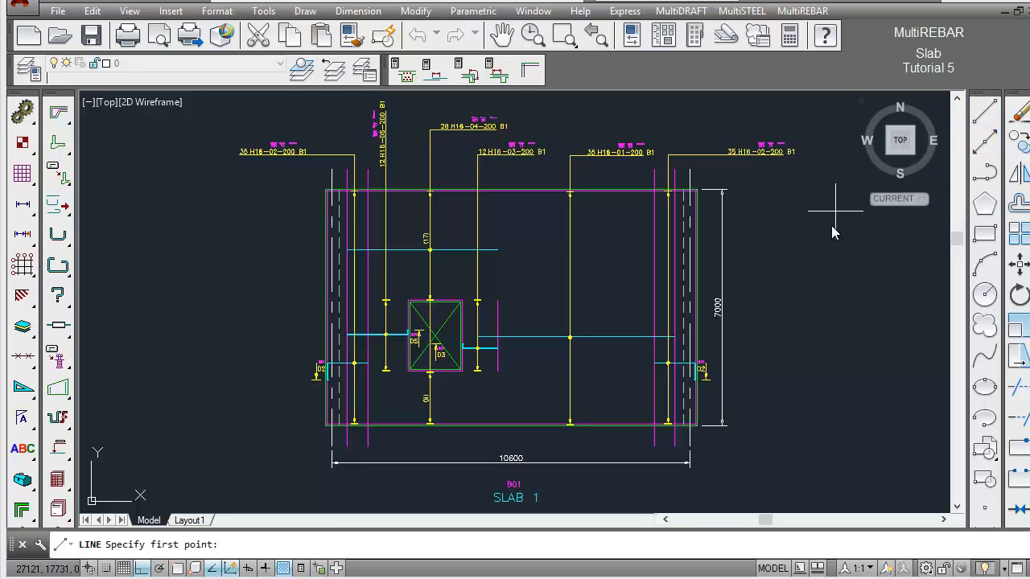
right_click(519, 286, "shift")
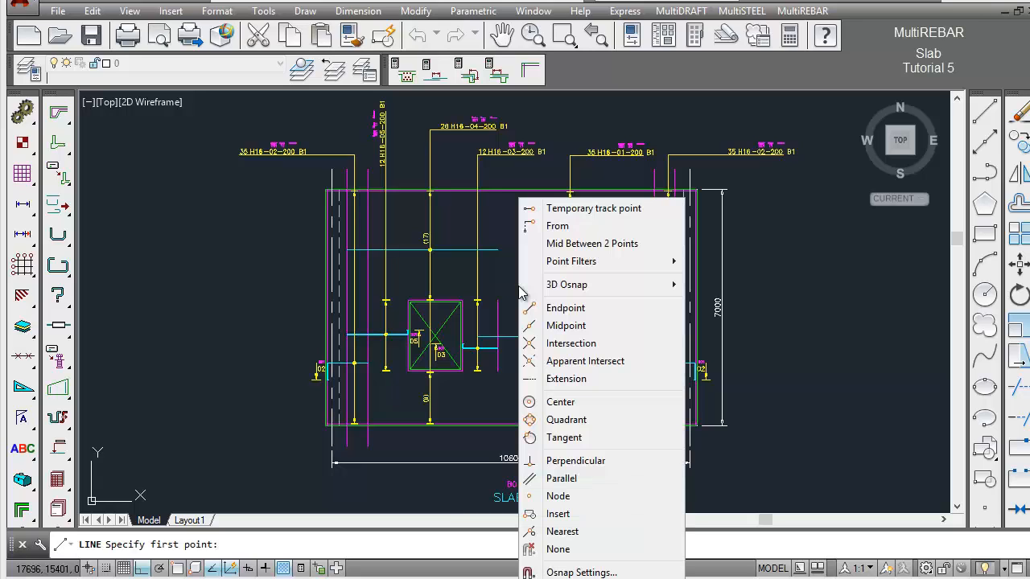
left_click(563, 228)
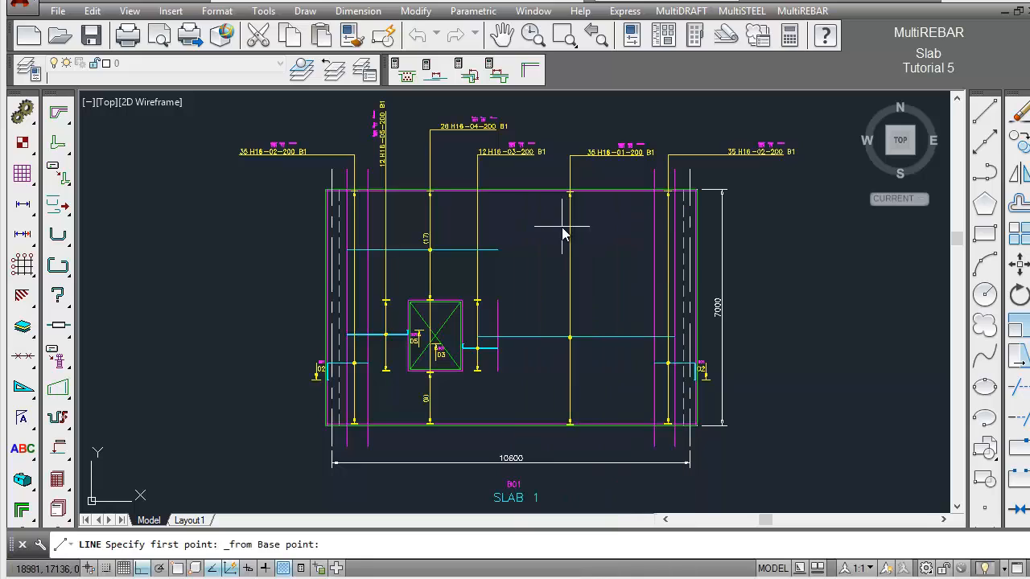
right_click(448, 283, "shift")
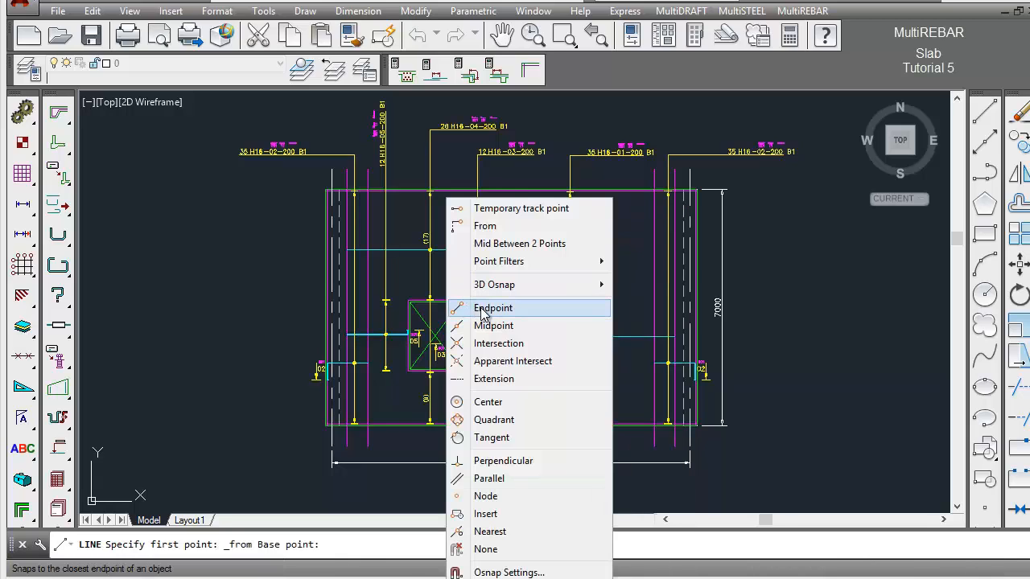
left_click(483, 308)
left_click(467, 301)
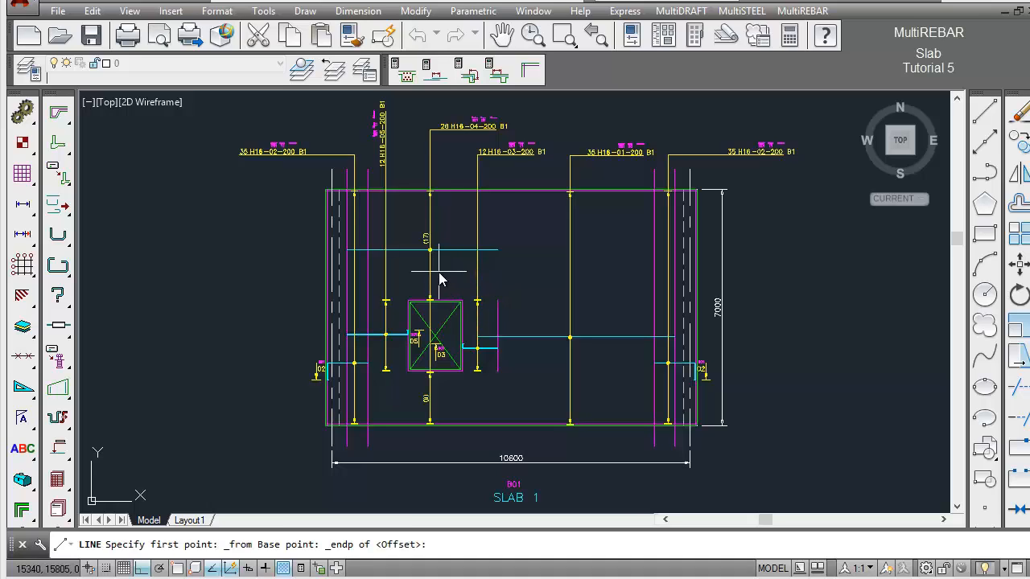
type("@500<135")
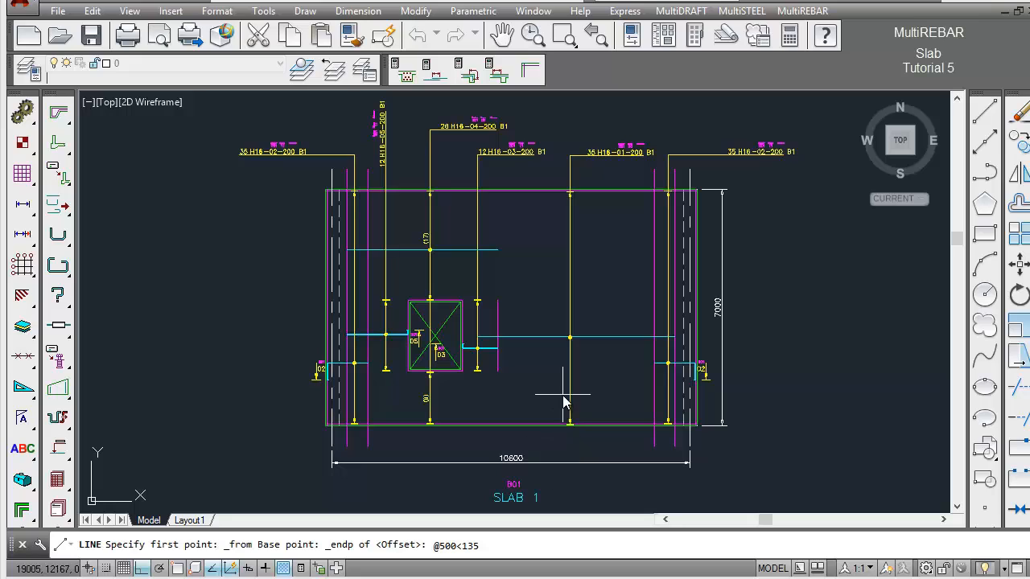
key("Return")
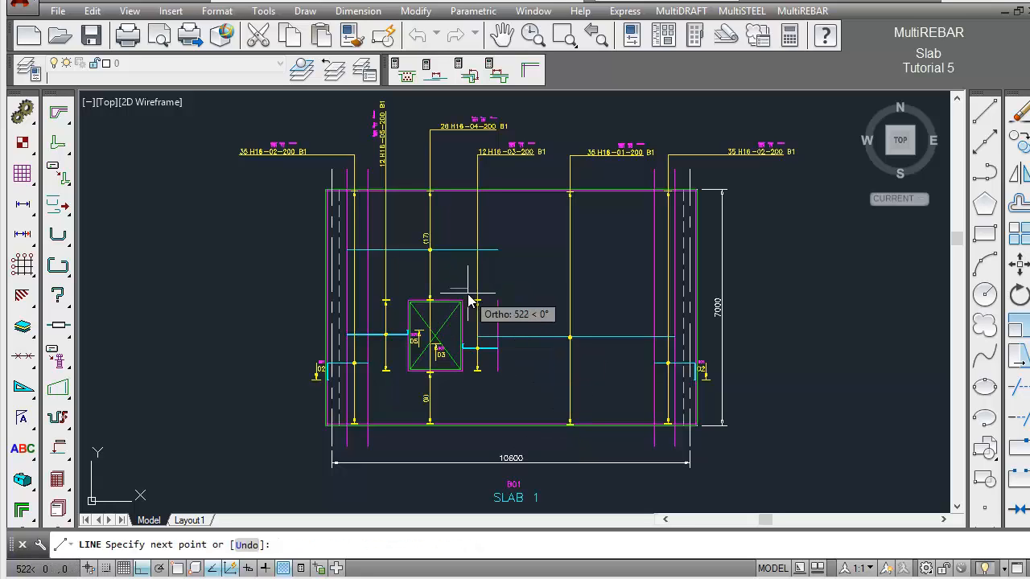
type("@1000<315")
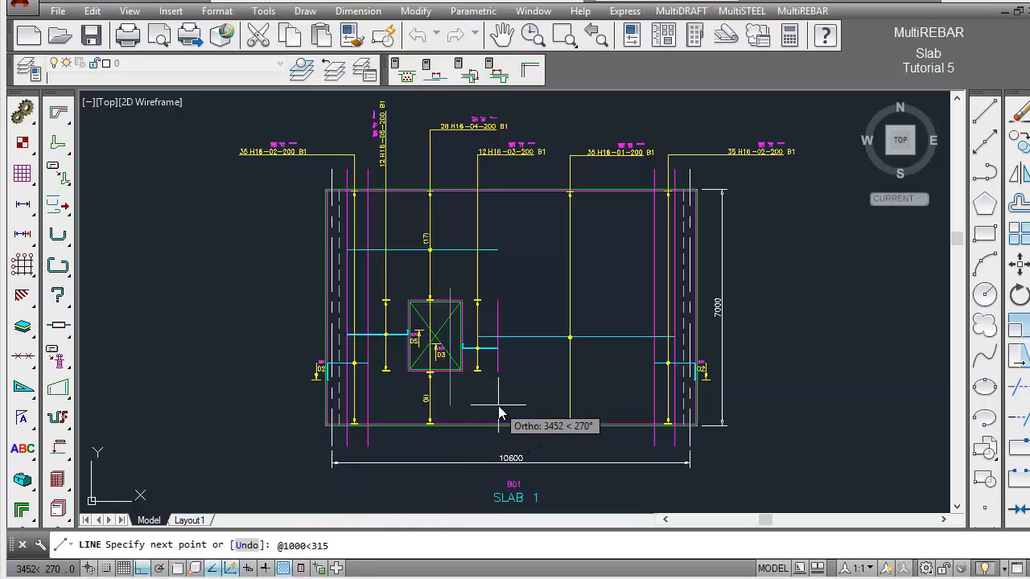
key("Return")
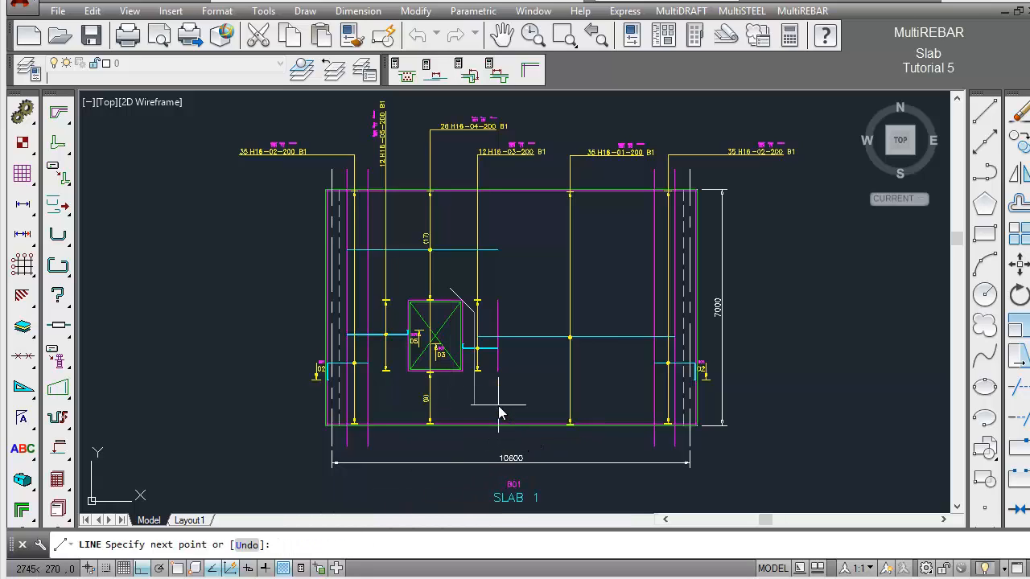
key("Return")
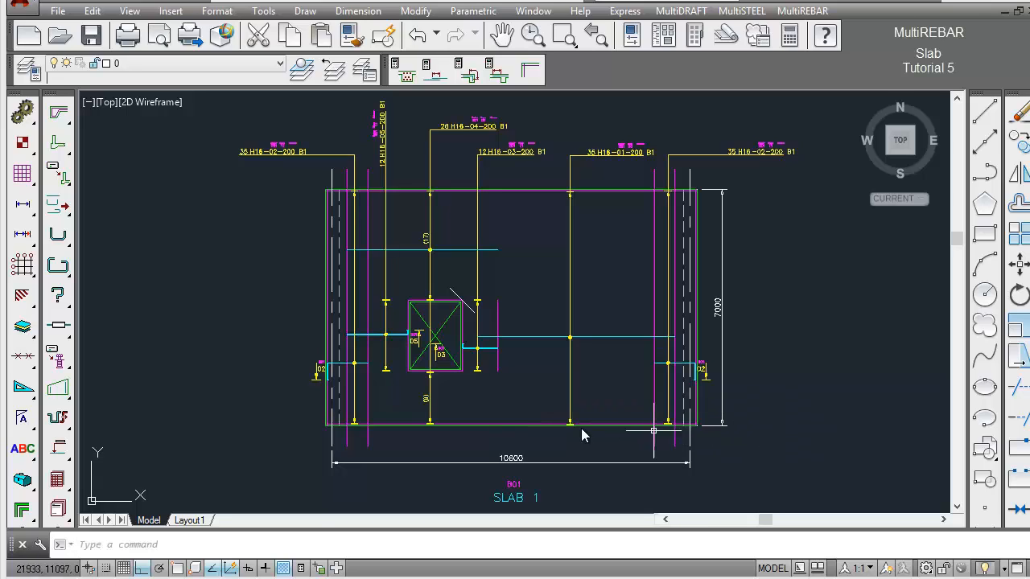
Form a straight shape 00 H12 bar for member B01 from the opening's upper-right diagonal line, with a Leader label placed beyond the slab's left edge.
left_click(55, 234)
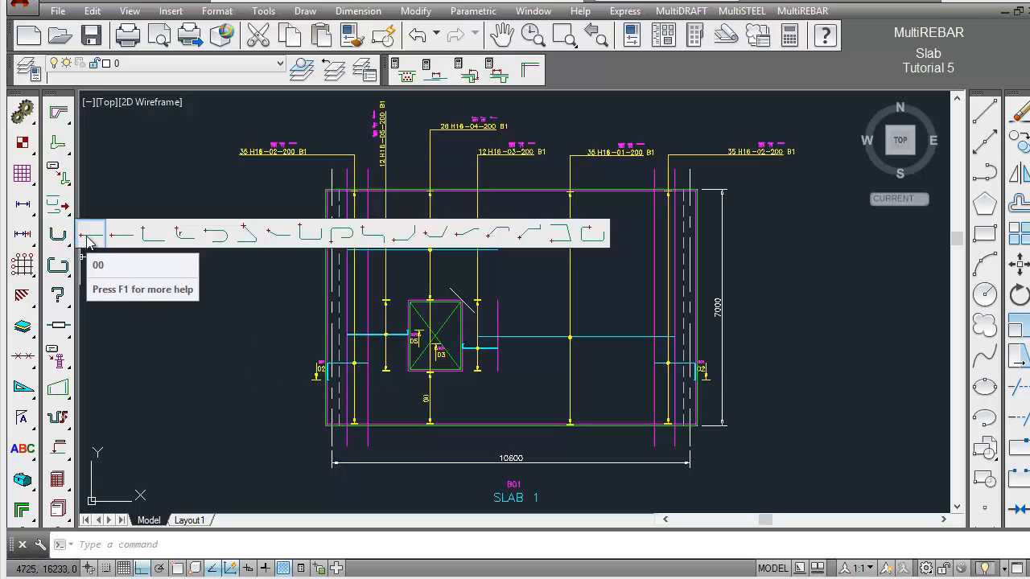
left_click(89, 239)
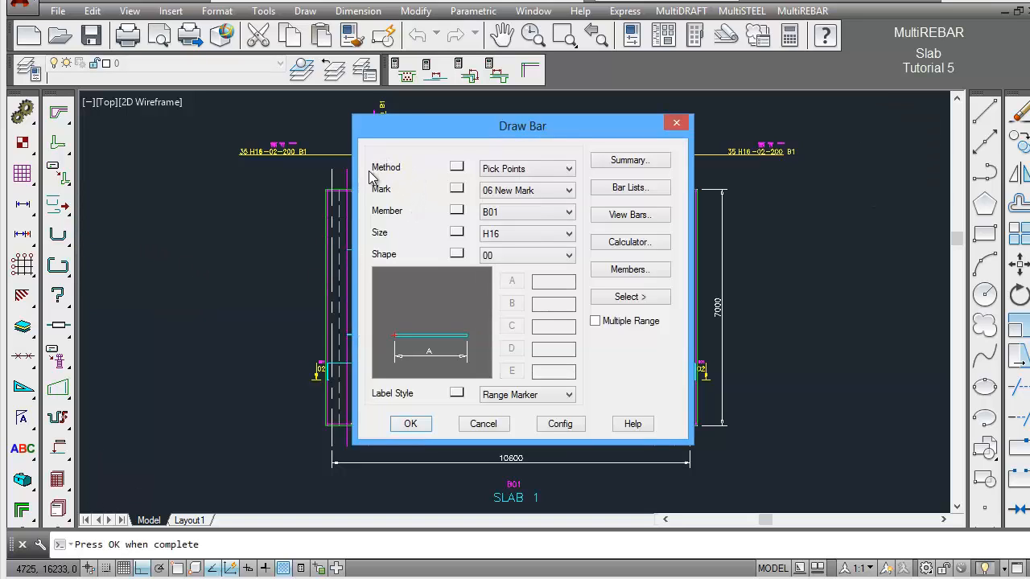
left_click(537, 172)
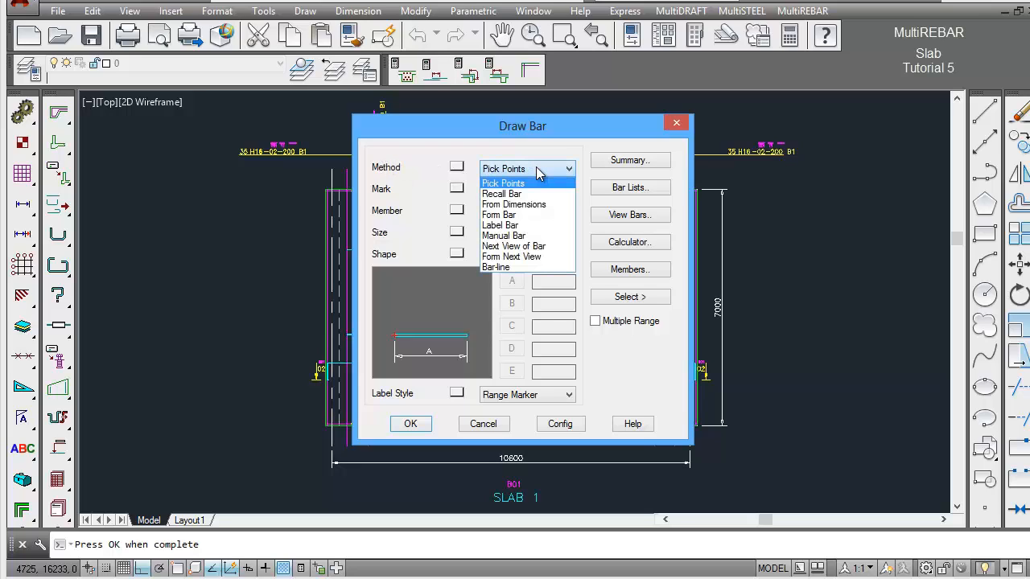
left_click(531, 215)
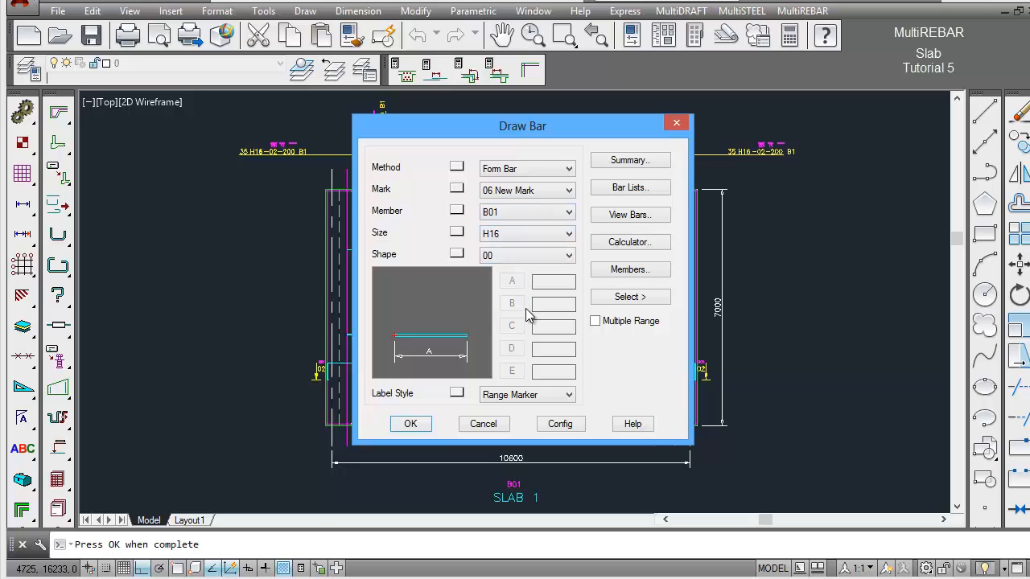
left_click(555, 234)
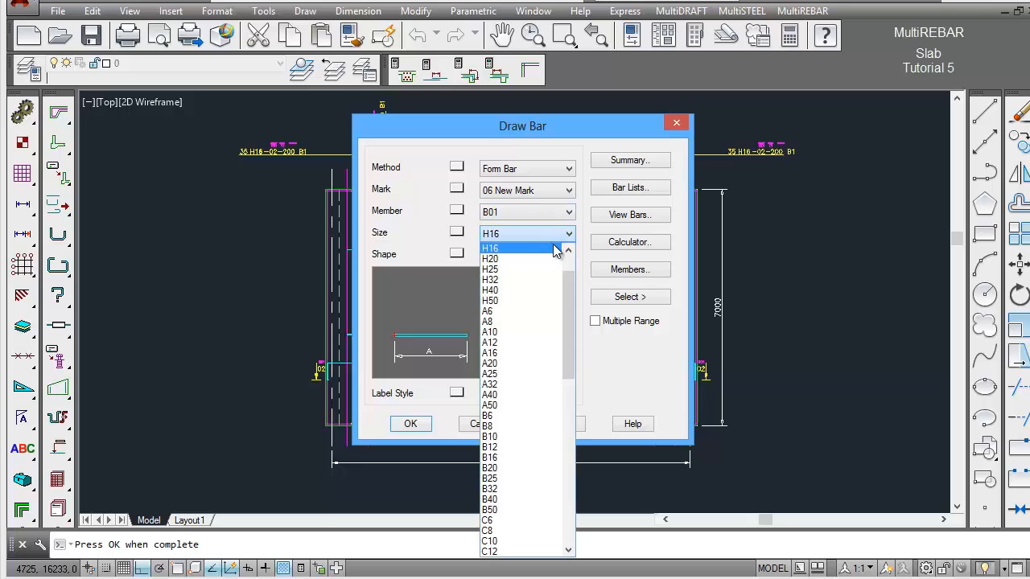
scroll(573, 287, "up", 2)
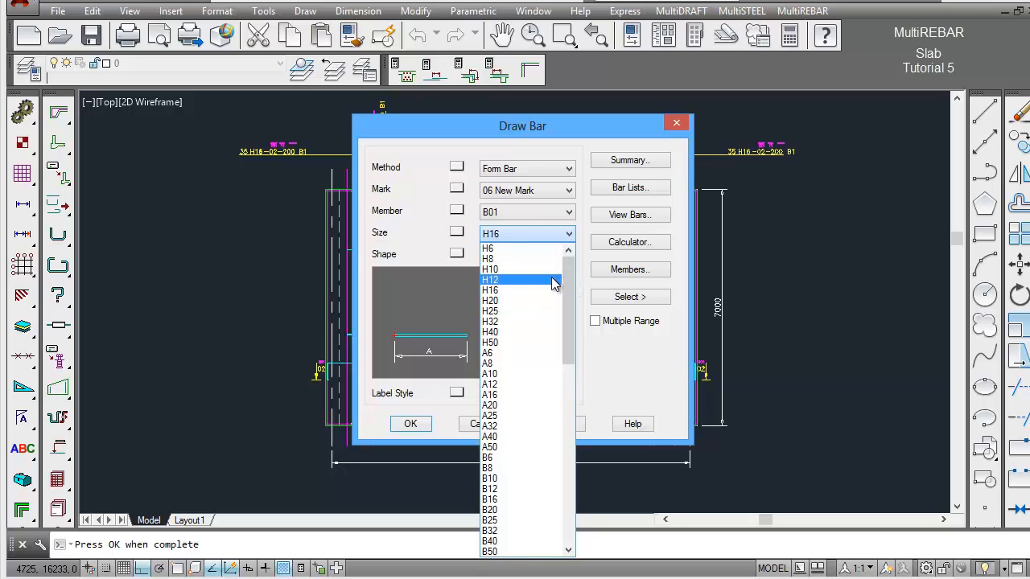
left_click(518, 280)
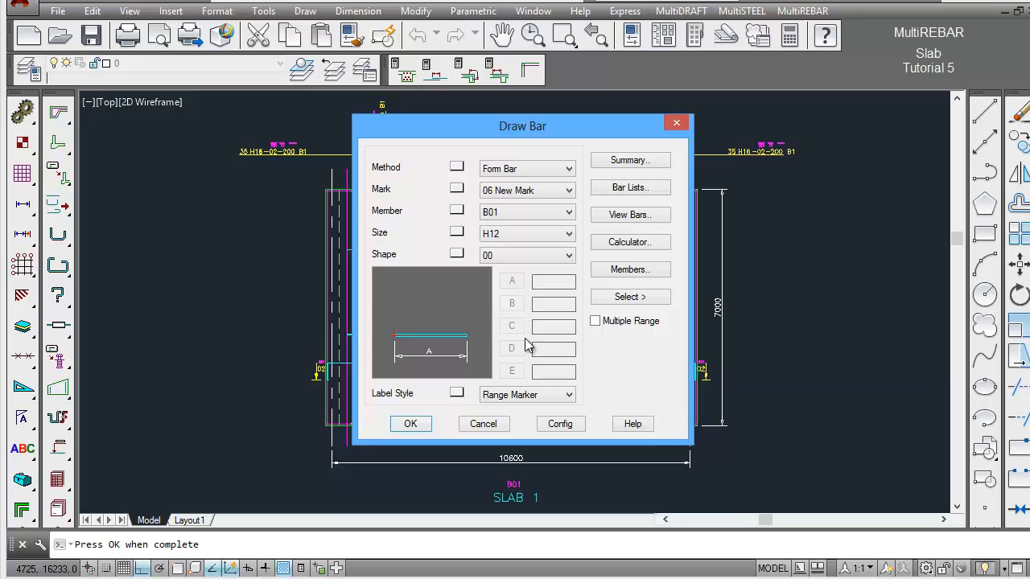
left_click(552, 397)
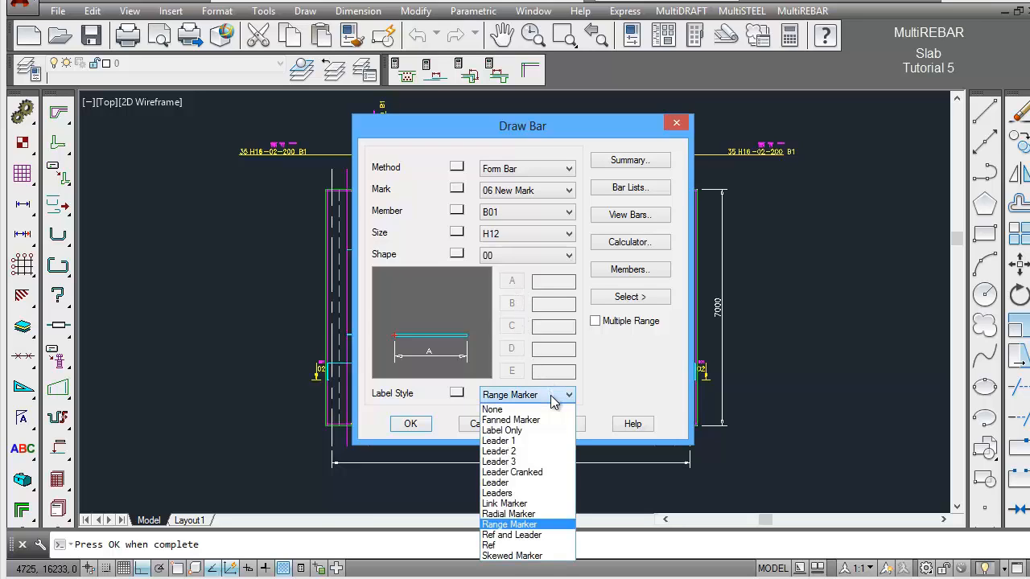
left_click(526, 482)
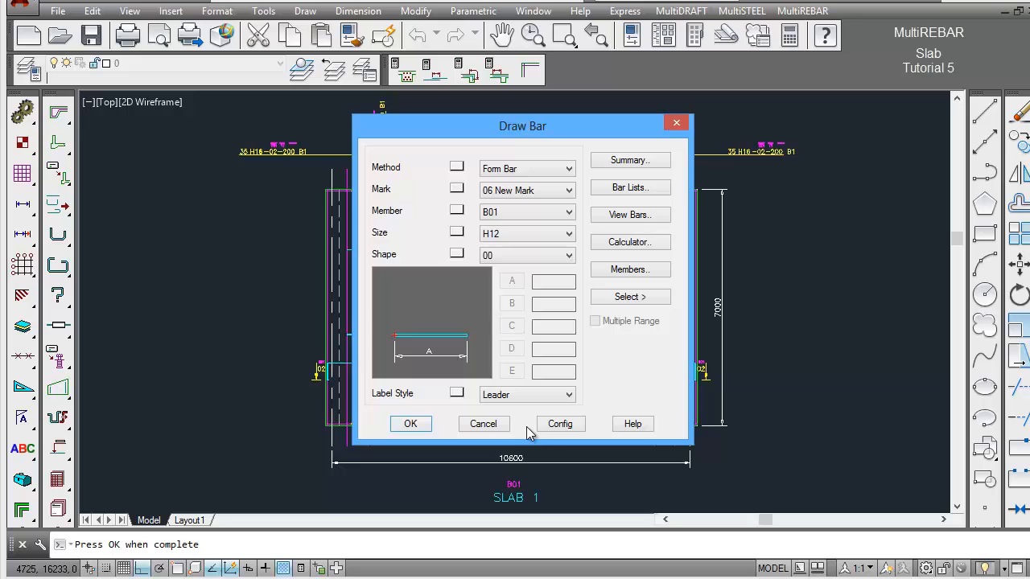
left_click(425, 429)
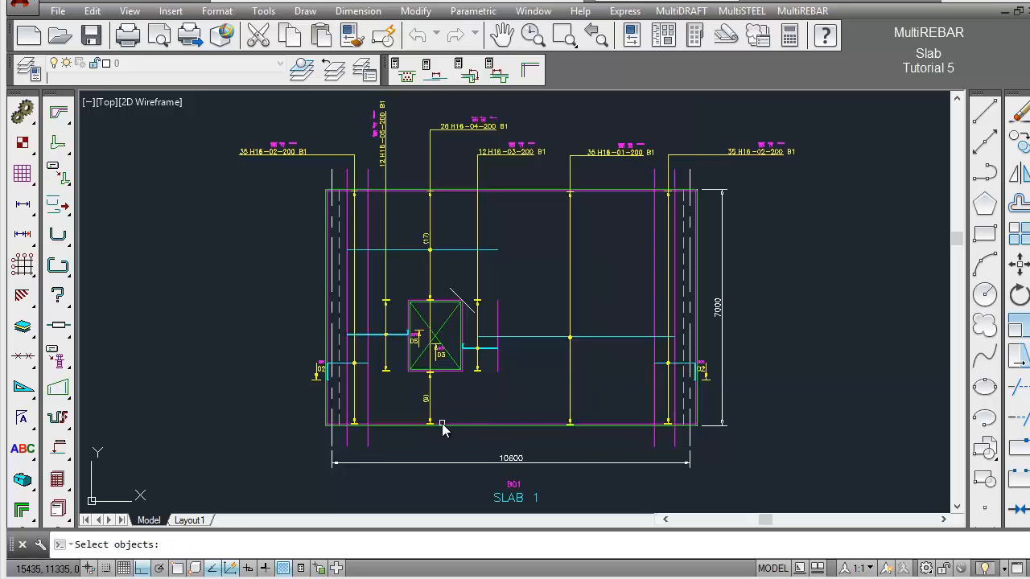
left_click(457, 287)
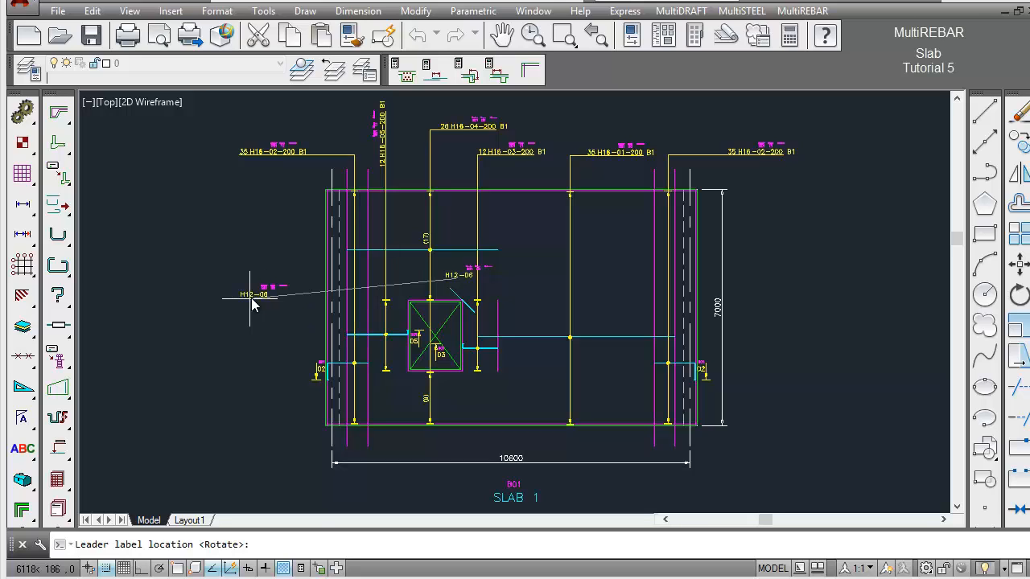
left_click(253, 304)
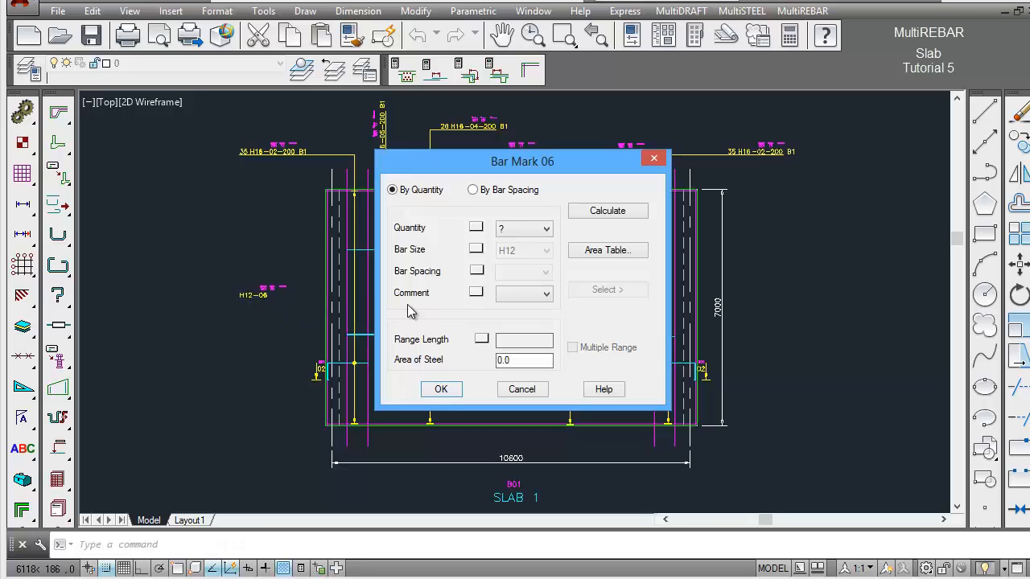
Give the diagonal bar's label quantity 4x2 and comment TRIMMERS, and attach its leader to the bar at the opening's upper-right corner.
left_click(535, 231)
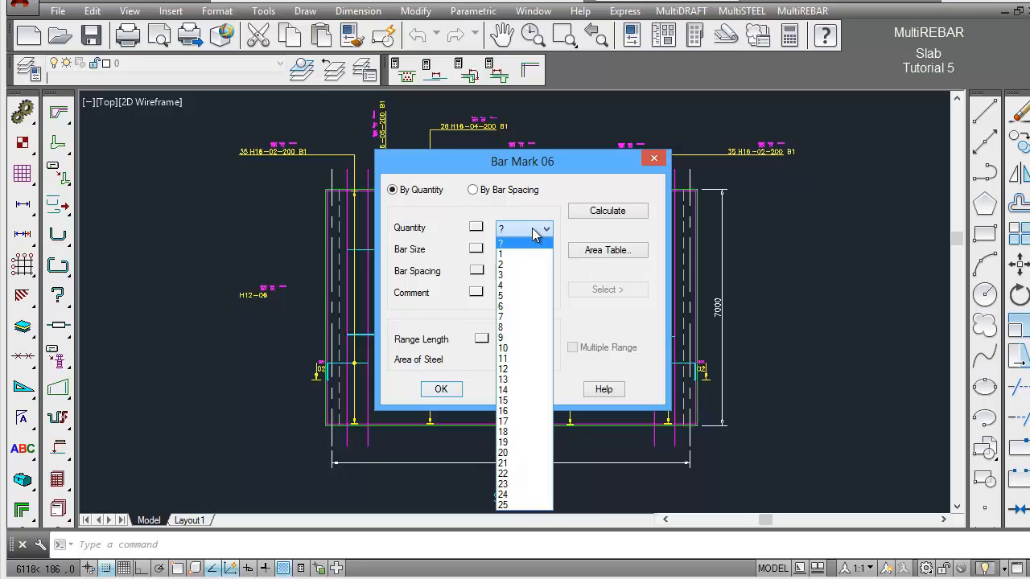
left_click(535, 231)
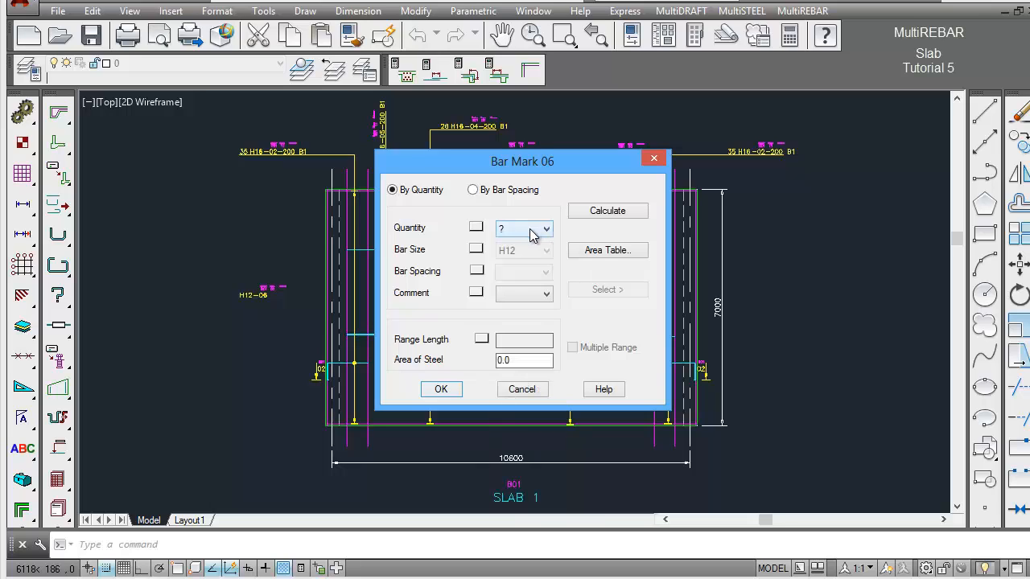
left_click(476, 229)
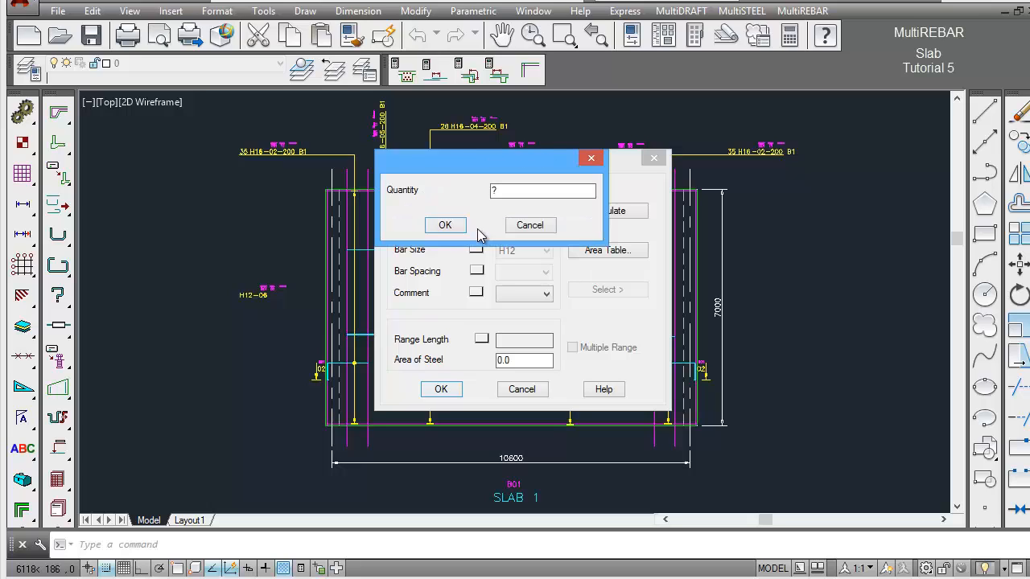
double_click(499, 192)
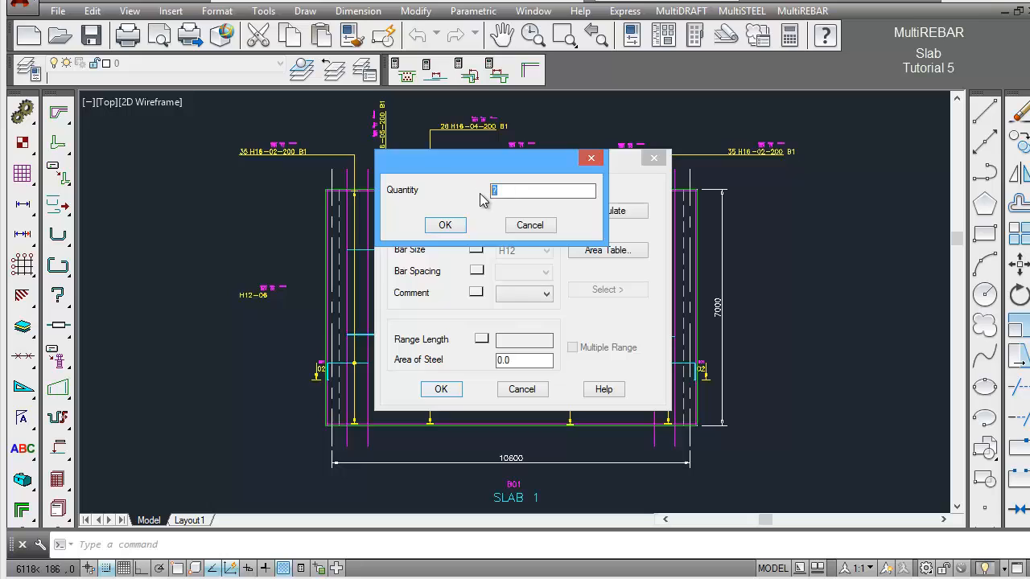
type("4x2")
left_click(444, 225)
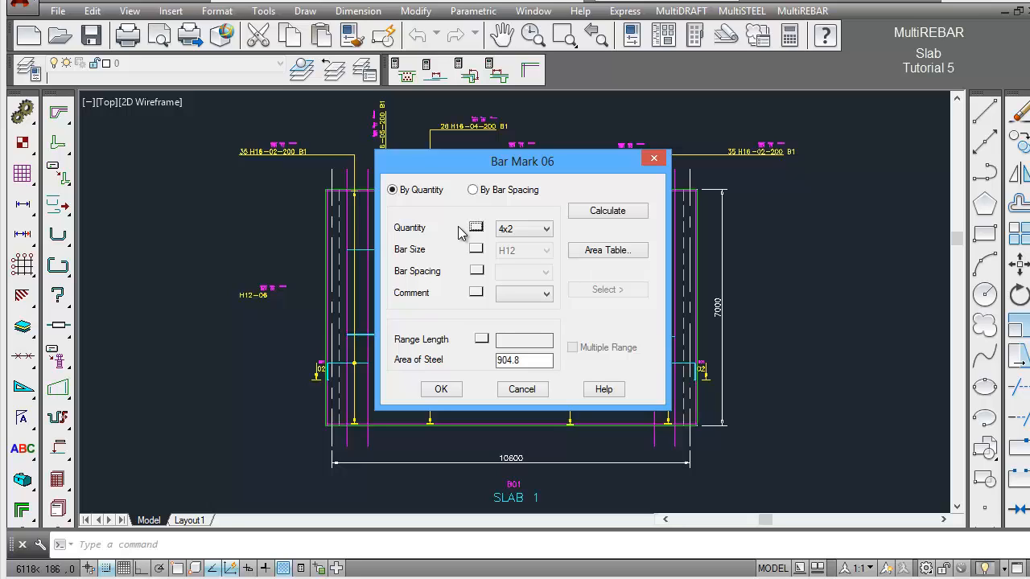
left_click(545, 294)
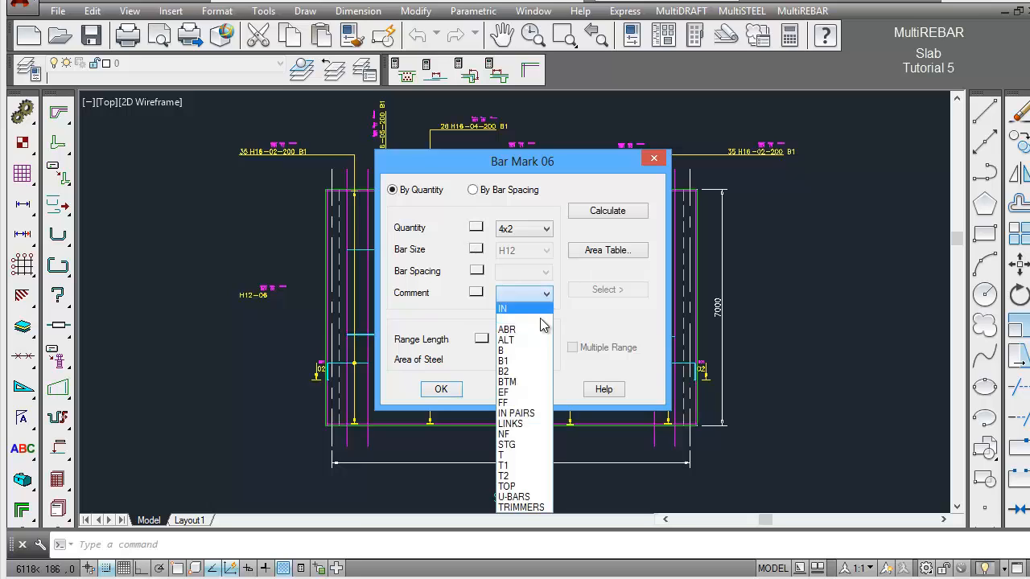
left_click(525, 508)
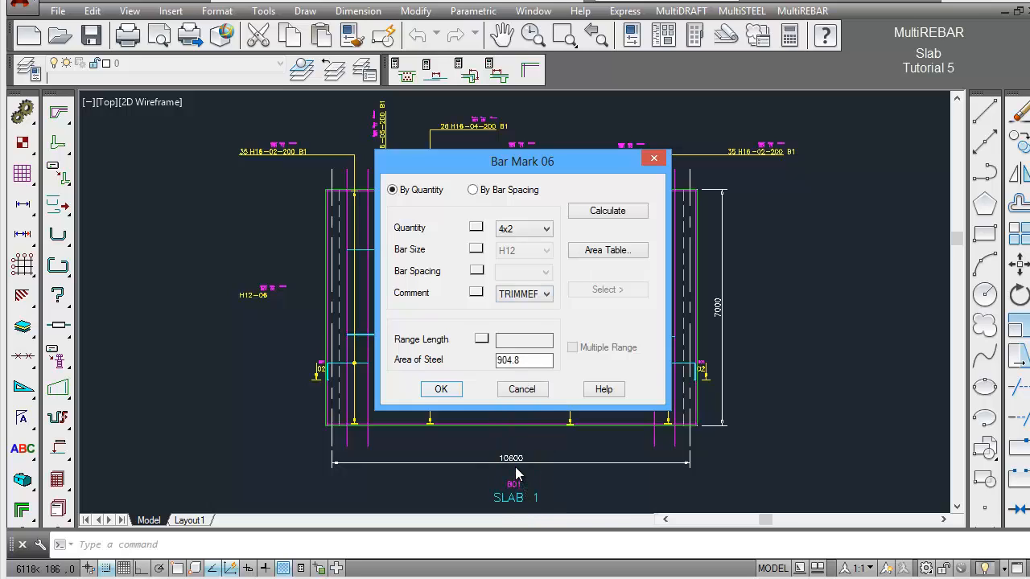
left_click(441, 389)
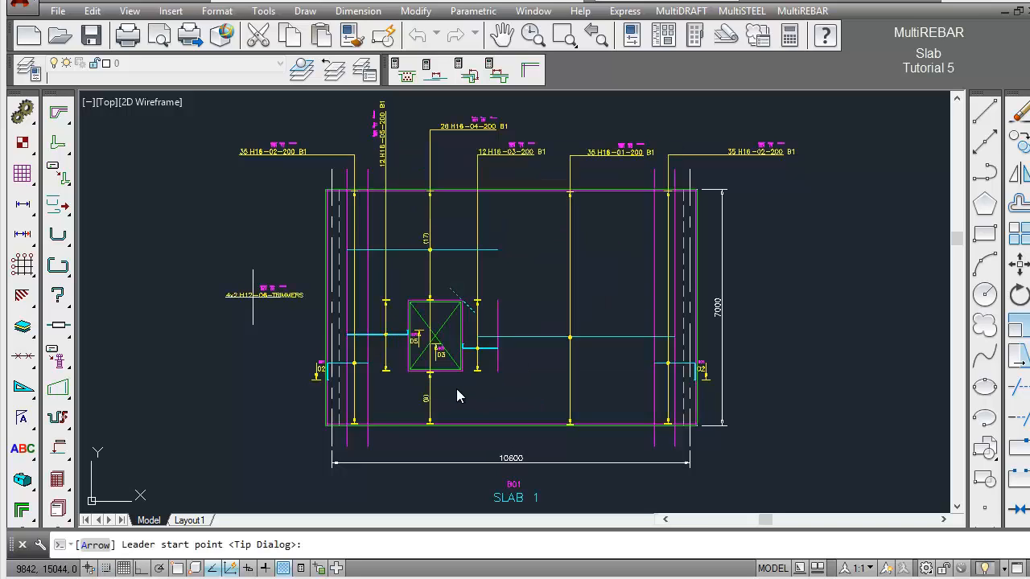
left_click(454, 301)
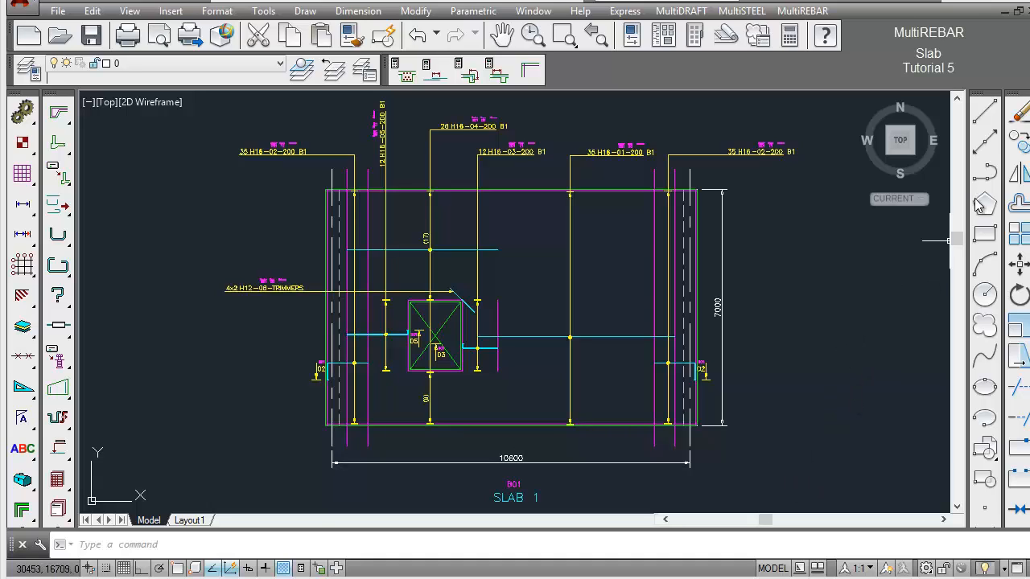
Copy the right support's L-bar without its range or label to the clear area right of the slab.
left_click(1020, 143)
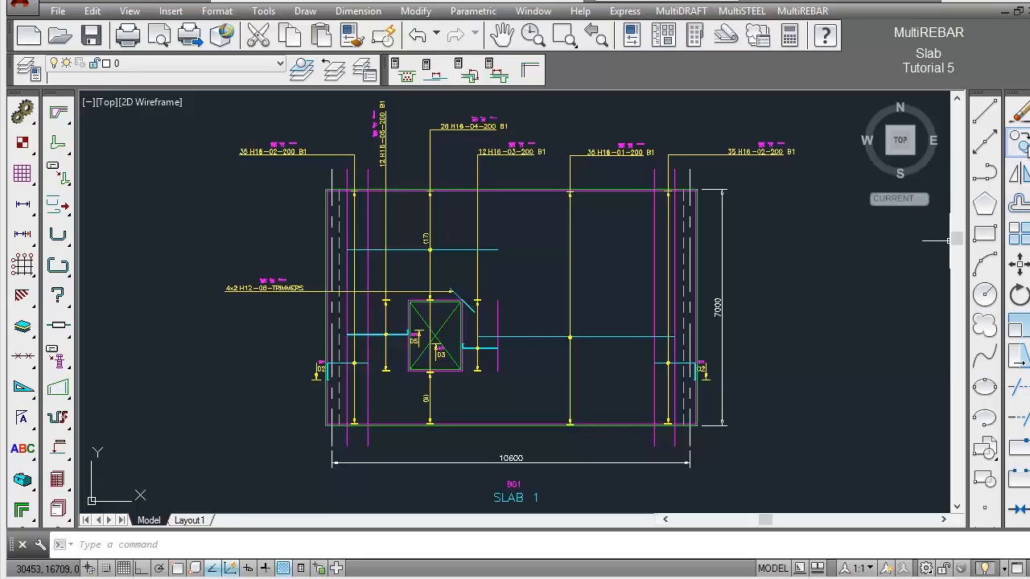
left_click(665, 363)
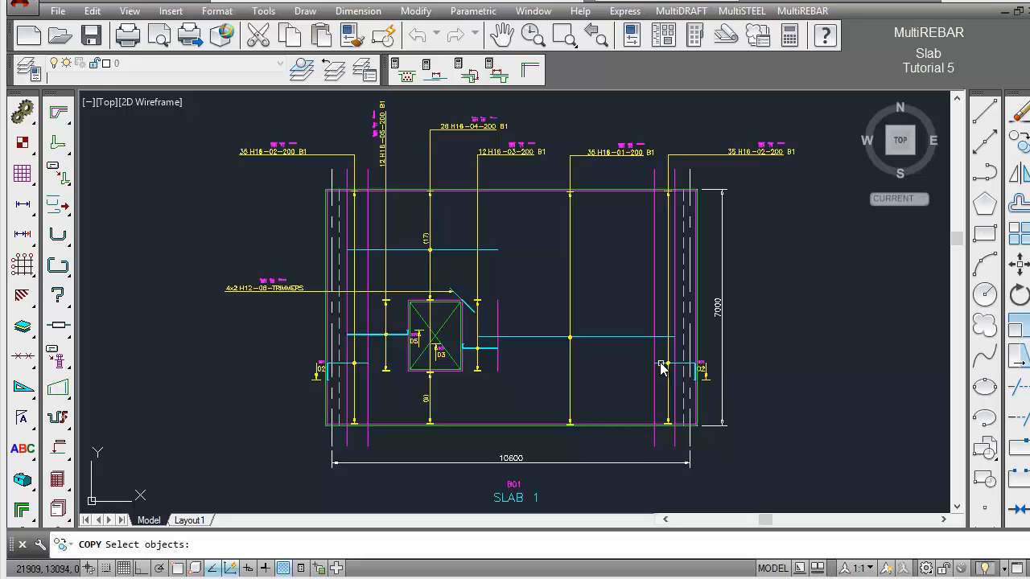
key("Return")
left_click(627, 369)
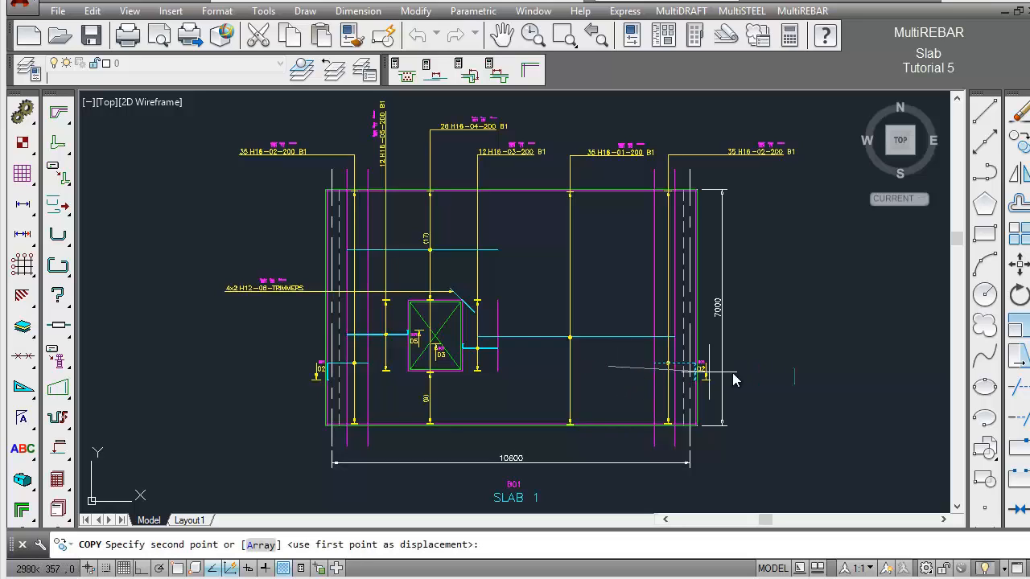
left_click(796, 373)
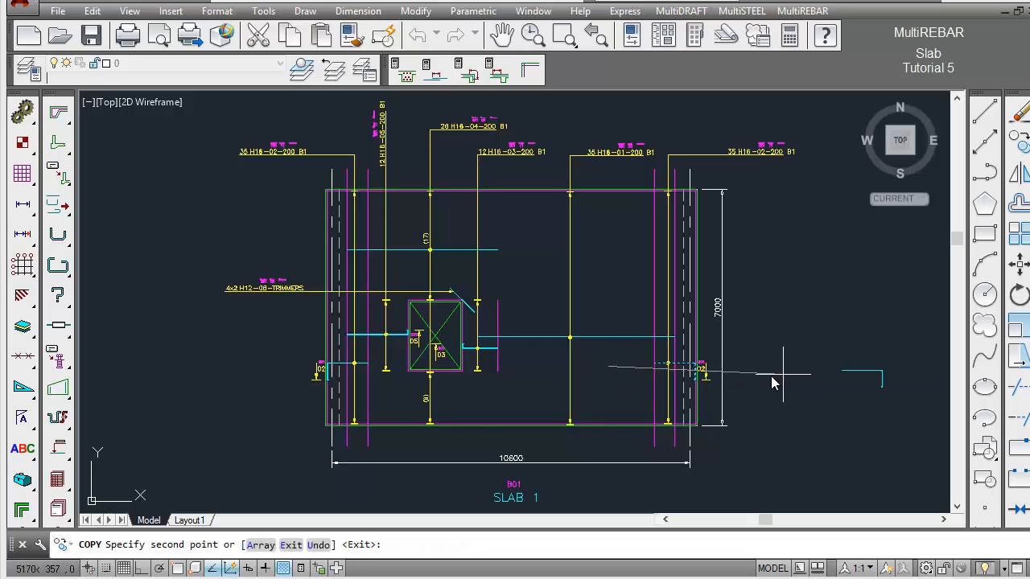
right_click(778, 363)
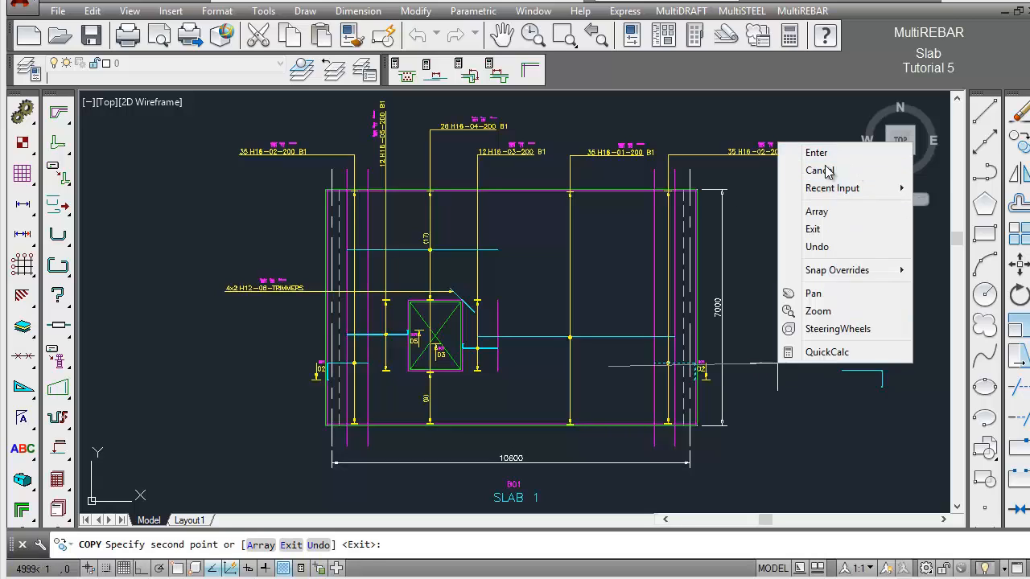
left_click(855, 170)
Copy the L-bar from the opening's right side to just above the copied support bar beside the slab.
key("Return")
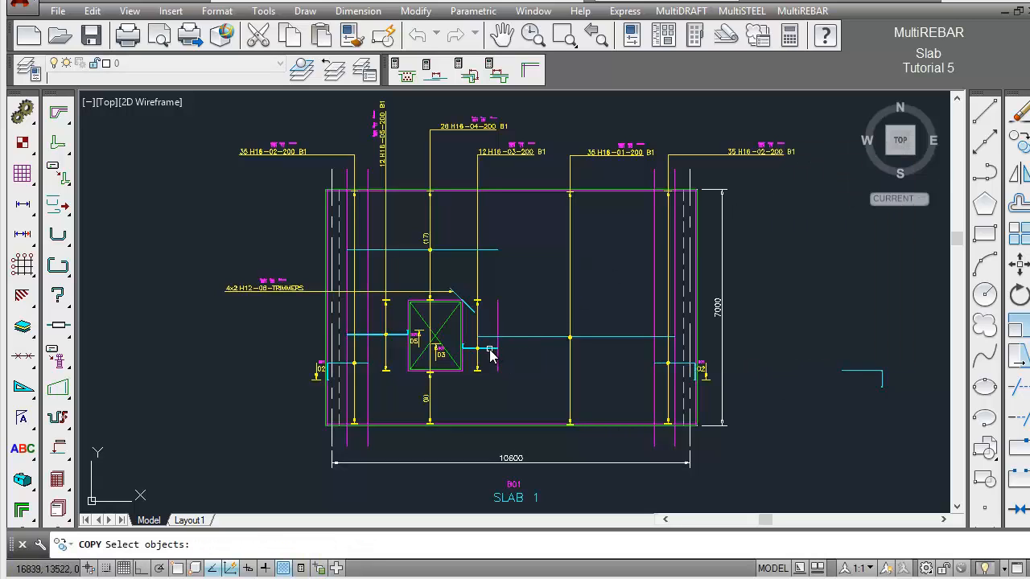
left_click(491, 355)
key("Return")
left_click(487, 366)
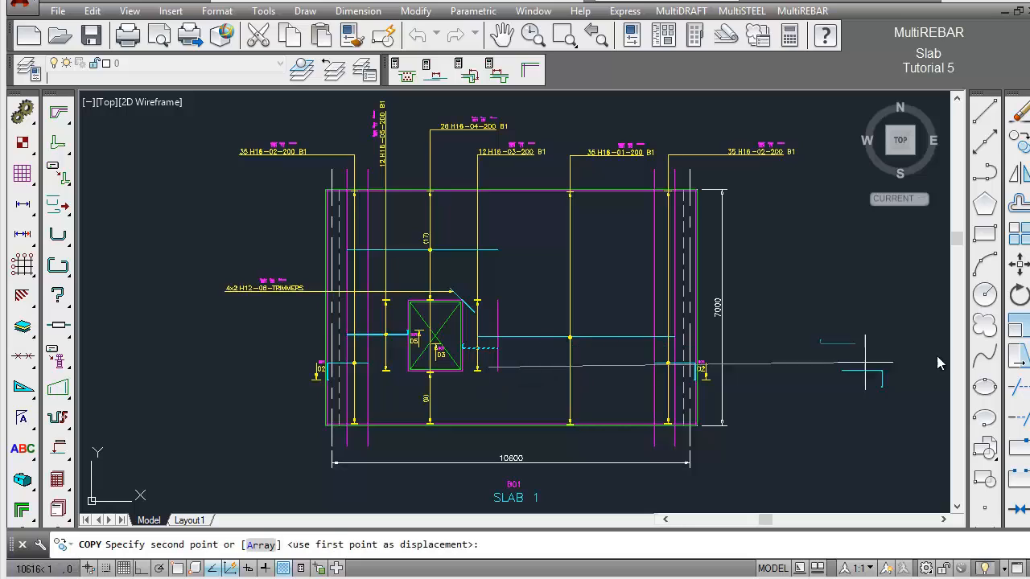
left_click(878, 364)
right_click(812, 358)
left_click(821, 361)
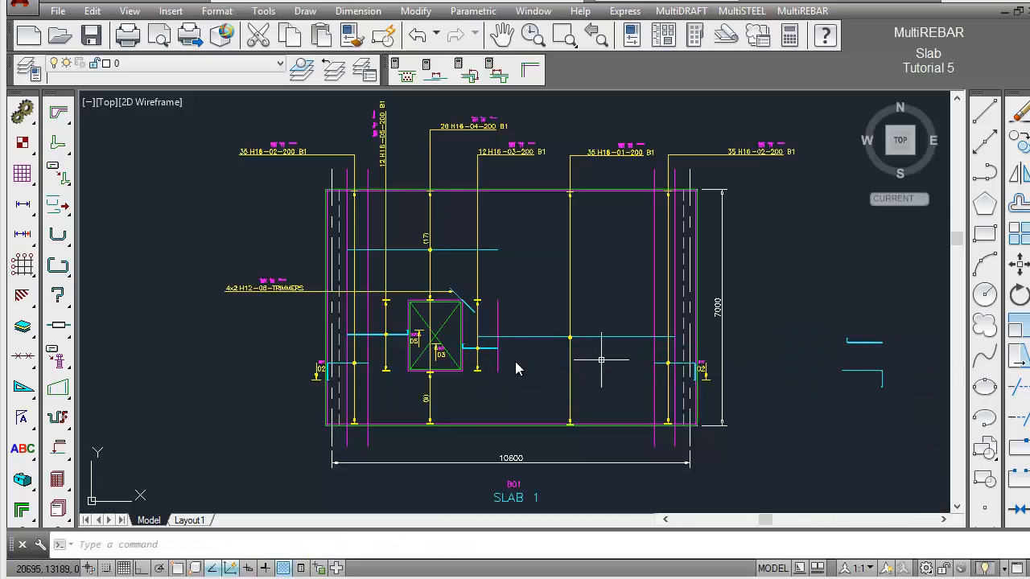
Copy the L-bar from the opening's left side to above the other two copied bars beside the slab.
key("Return")
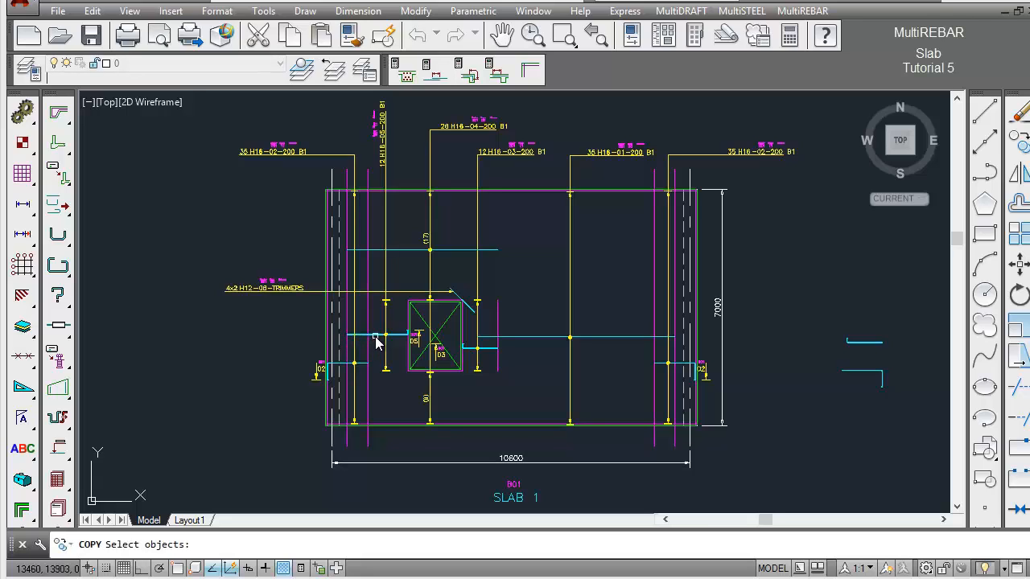
left_click(374, 335)
key("Return")
left_click(368, 353)
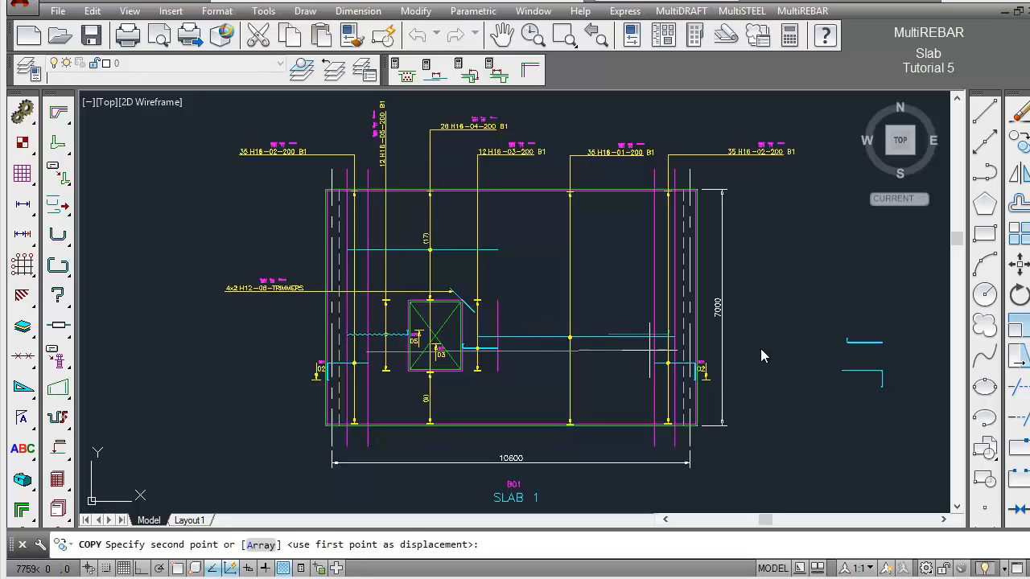
left_click(857, 341)
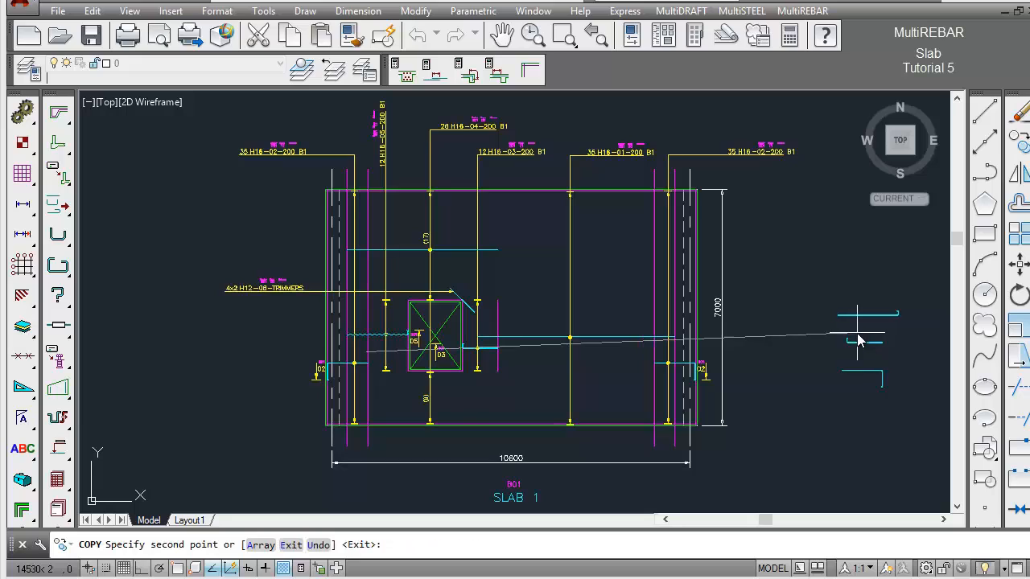
right_click(854, 343)
left_click(878, 344)
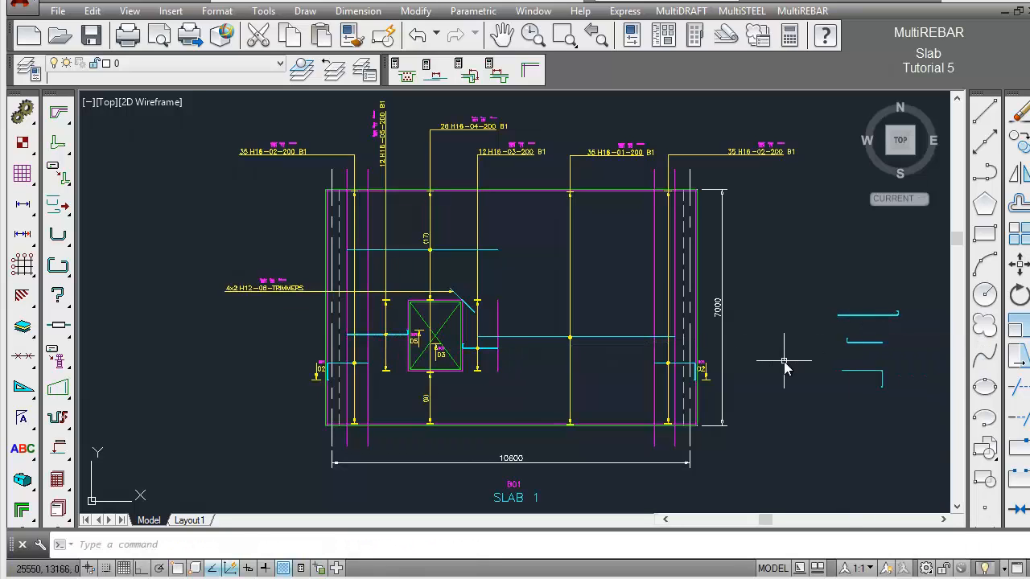
Move the three copied L-bars outside the drawing border, above its upper-right corner.
scroll(785, 366, "down", 3)
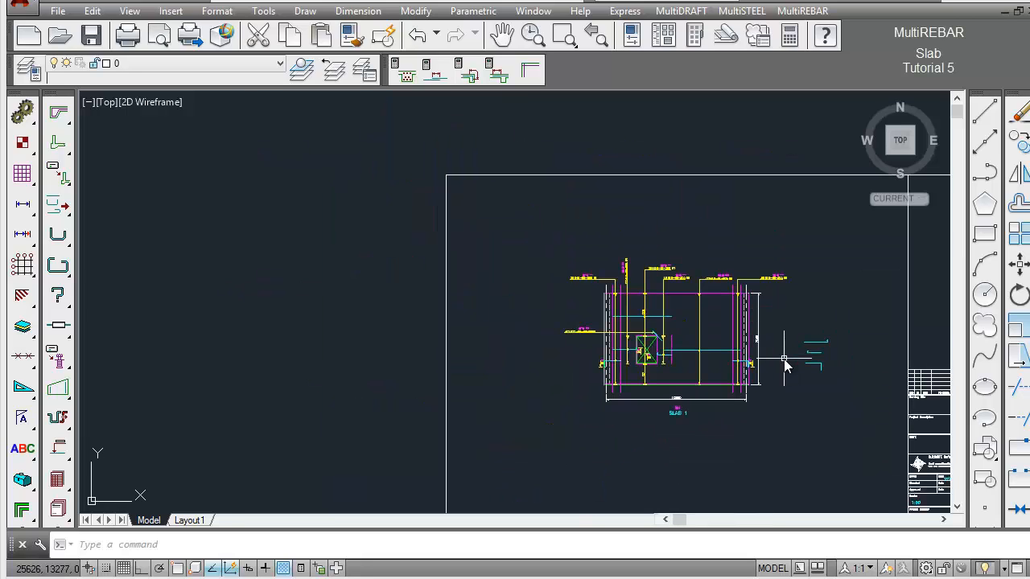
left_click(1020, 268)
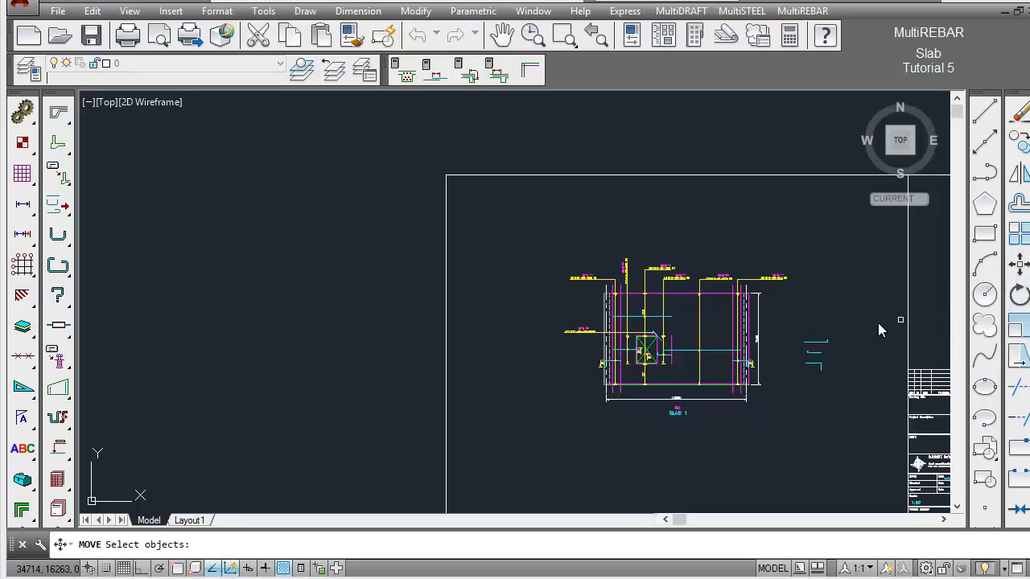
left_click(845, 326)
left_click(798, 380)
key("Return")
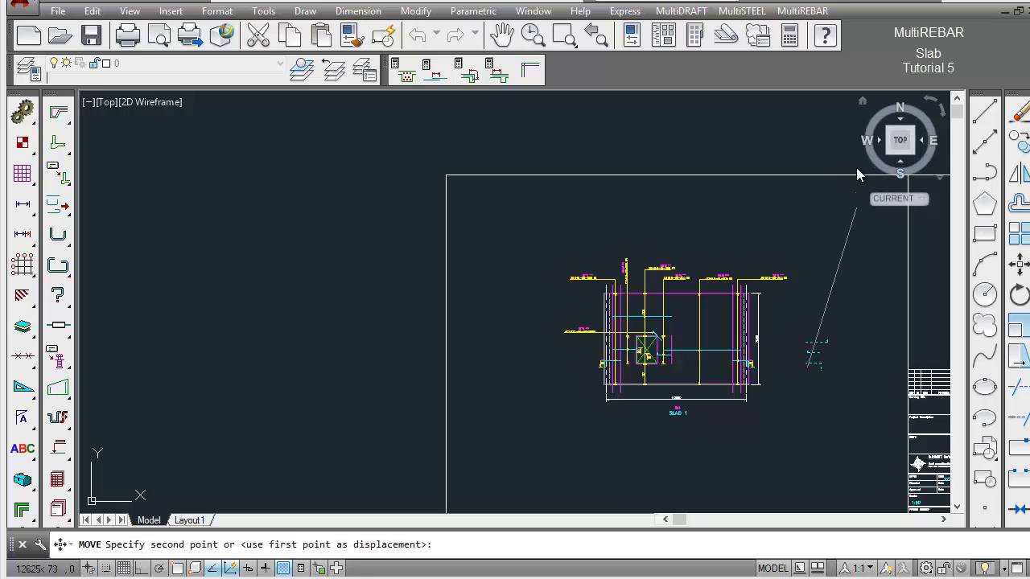
left_click(502, 36)
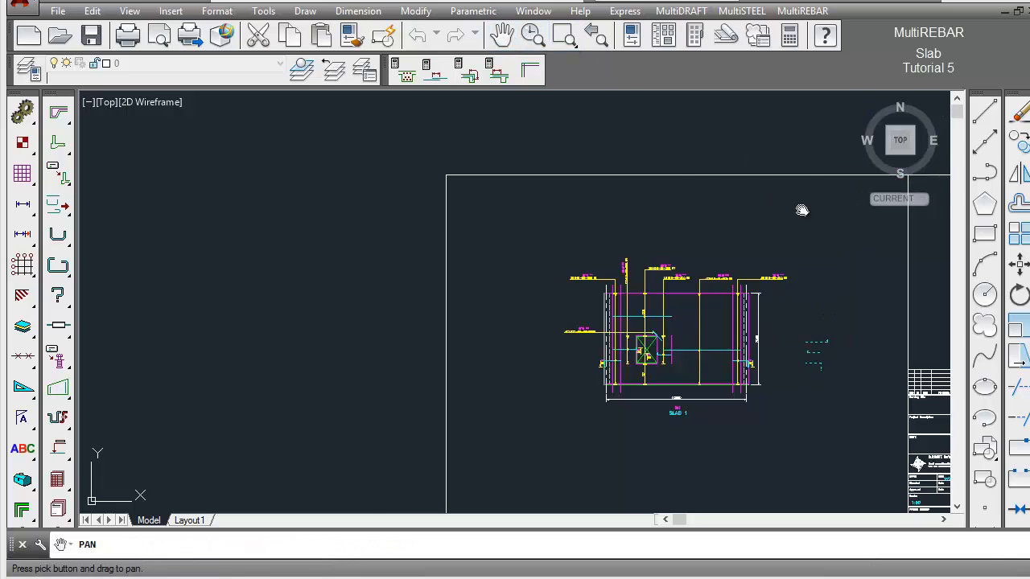
left_click_drag(800, 209, 581, 252)
right_click(655, 257)
left_click(663, 263)
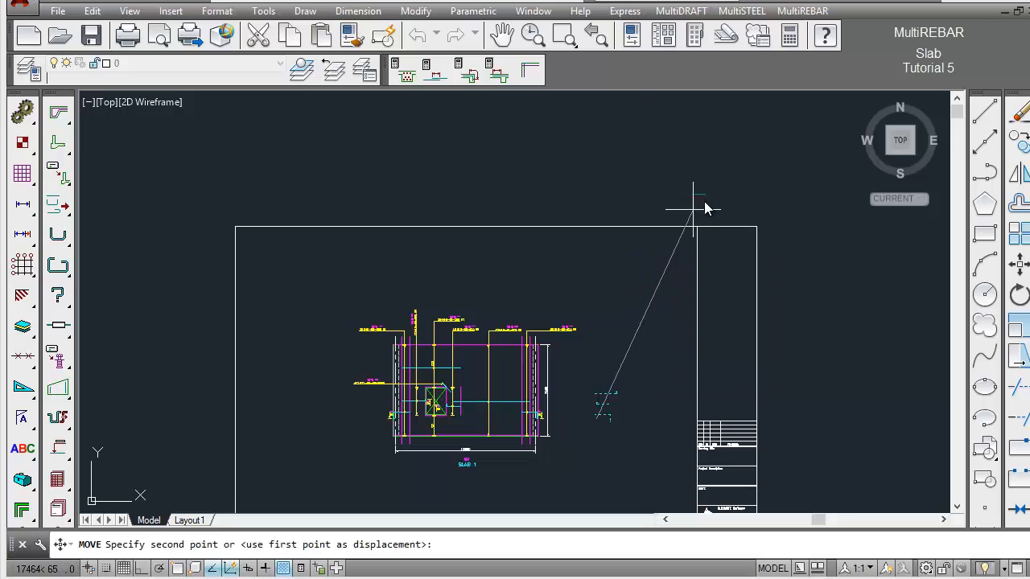
left_click(718, 205)
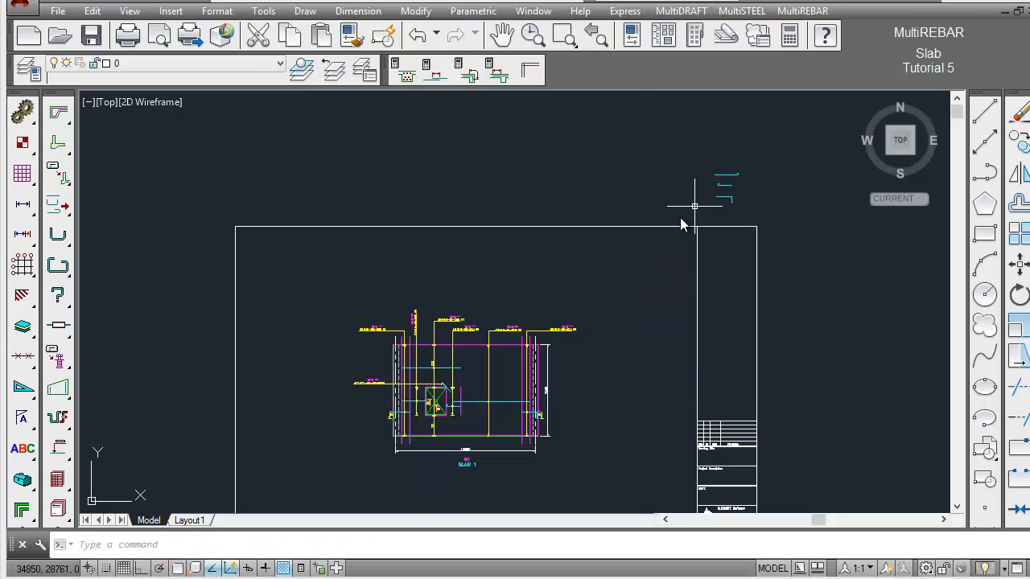
Place a bar reference, without a leader, just above the uppermost of the three copied L-bars.
left_click(566, 38)
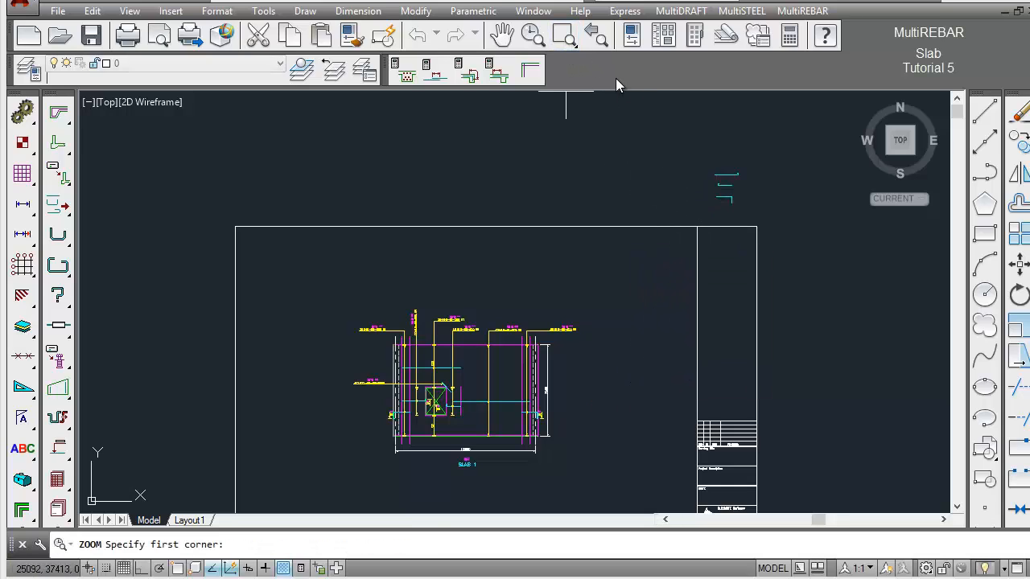
left_click(671, 138)
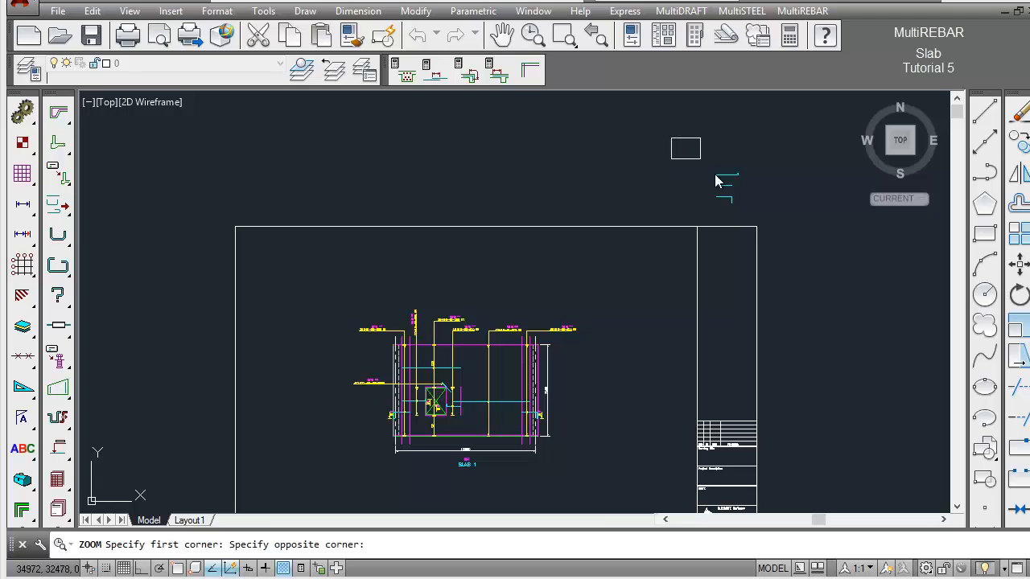
left_click(781, 230)
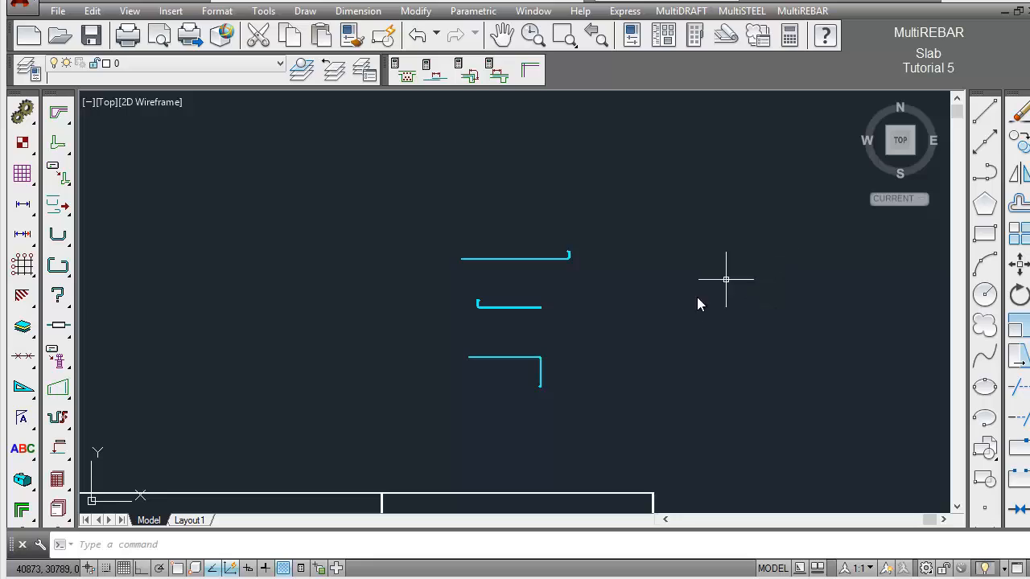
left_click(61, 448)
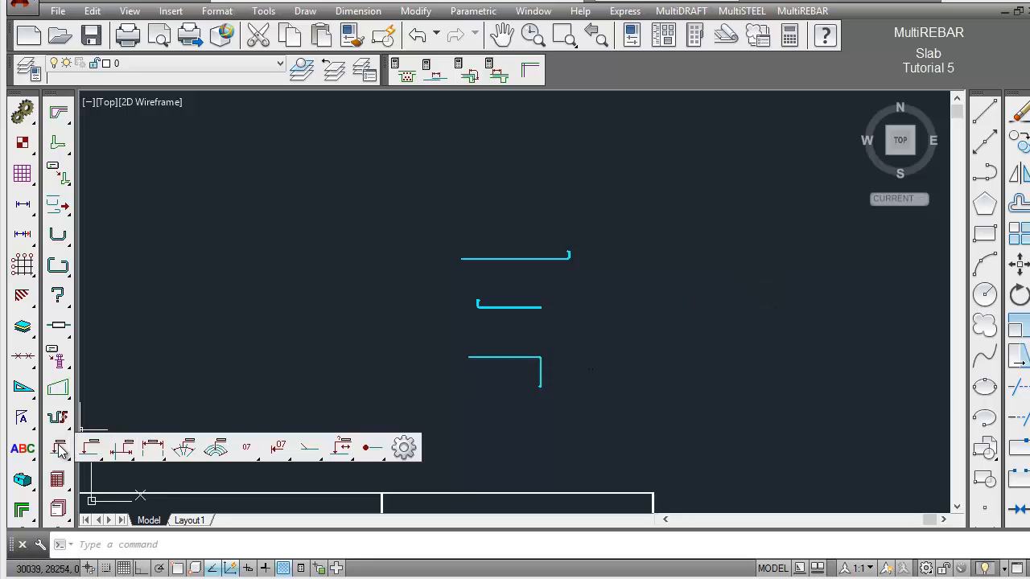
left_click_drag(59, 445, 251, 486)
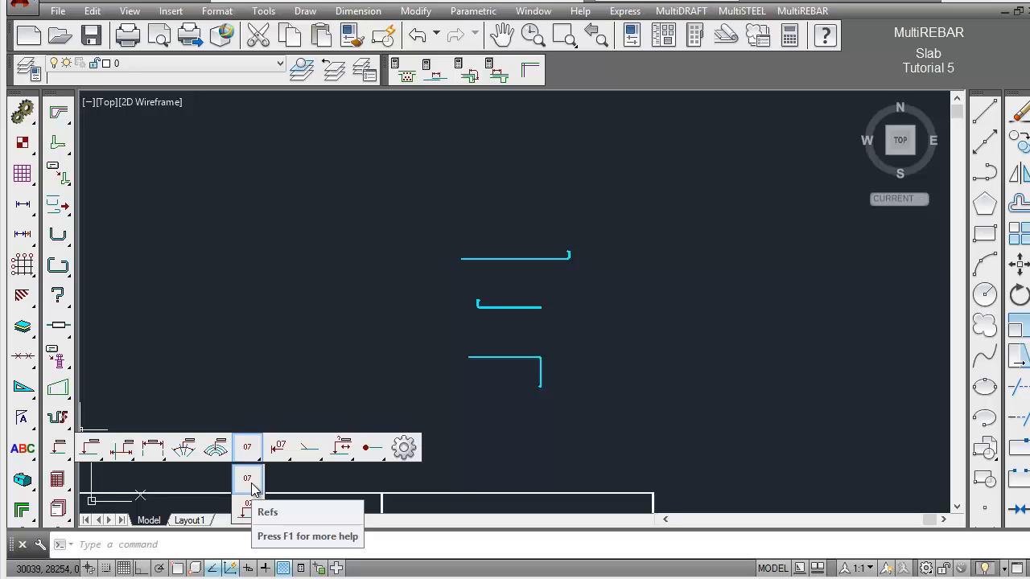
left_click_drag(252, 486, 250, 483)
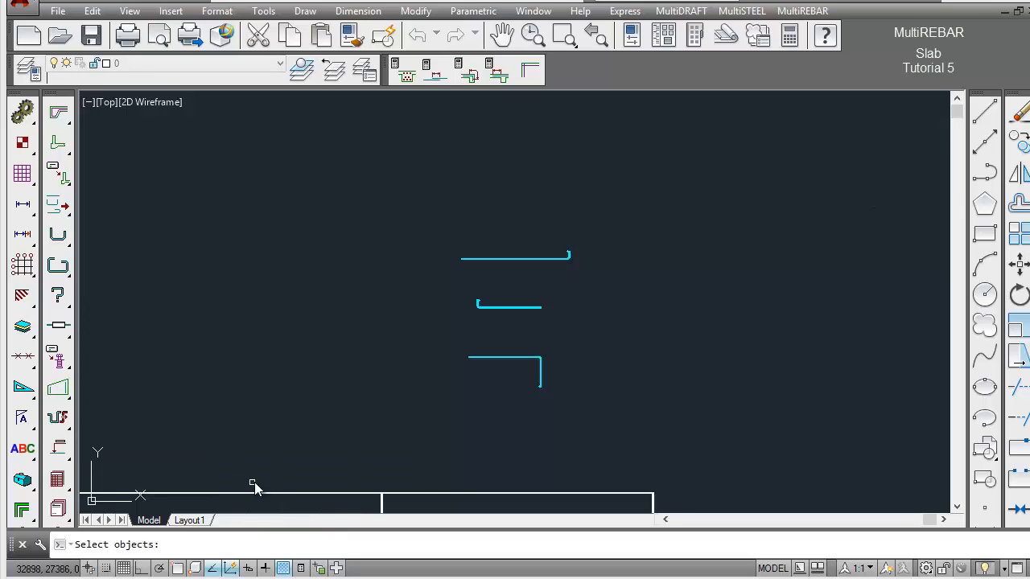
left_click(506, 261)
key("Return")
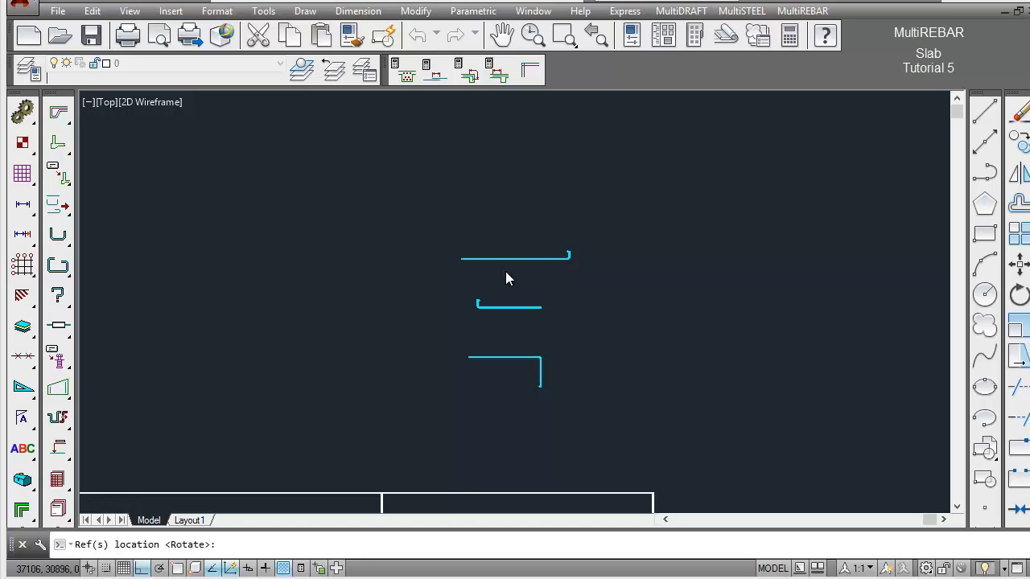
left_click(506, 257)
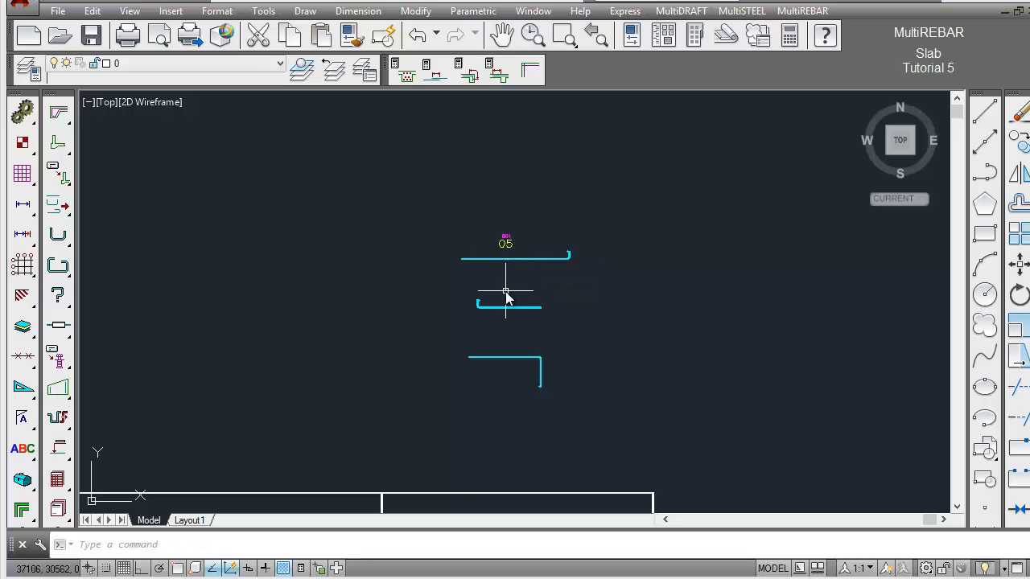
Place bar references just above the middle and lowest of the copied L-bars.
key("Return")
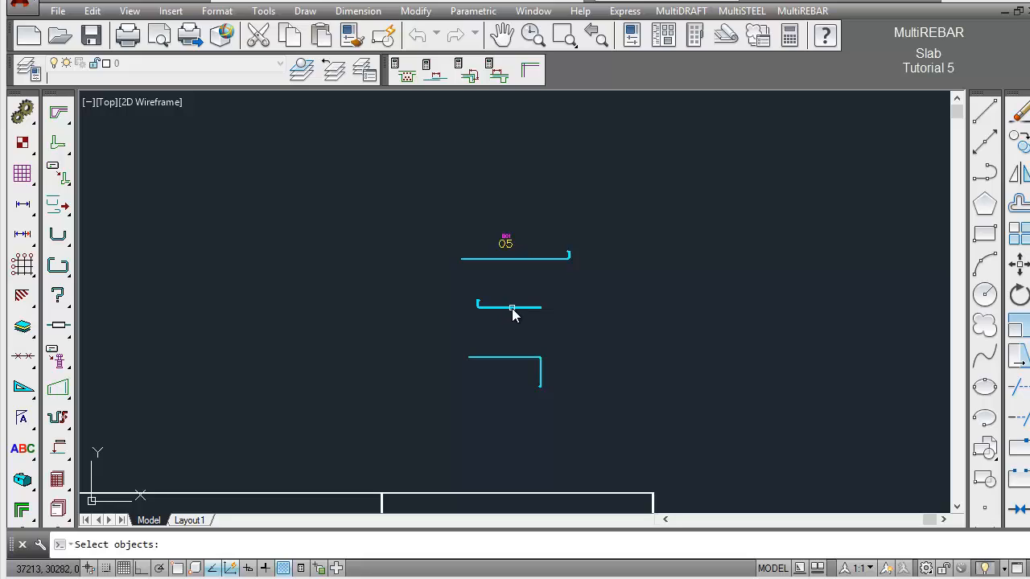
left_click(510, 306)
key("Return")
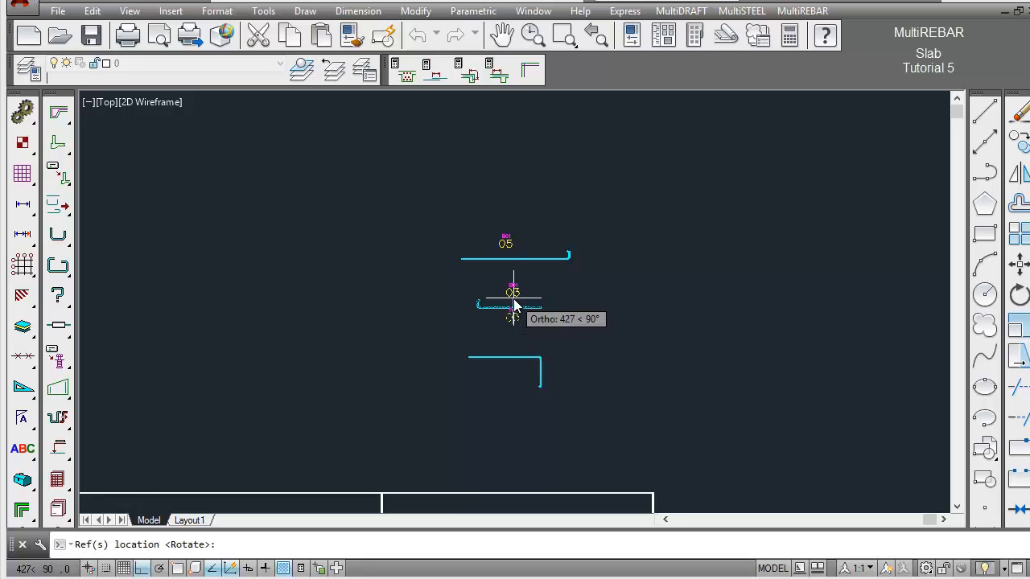
left_click(513, 296)
key("Return")
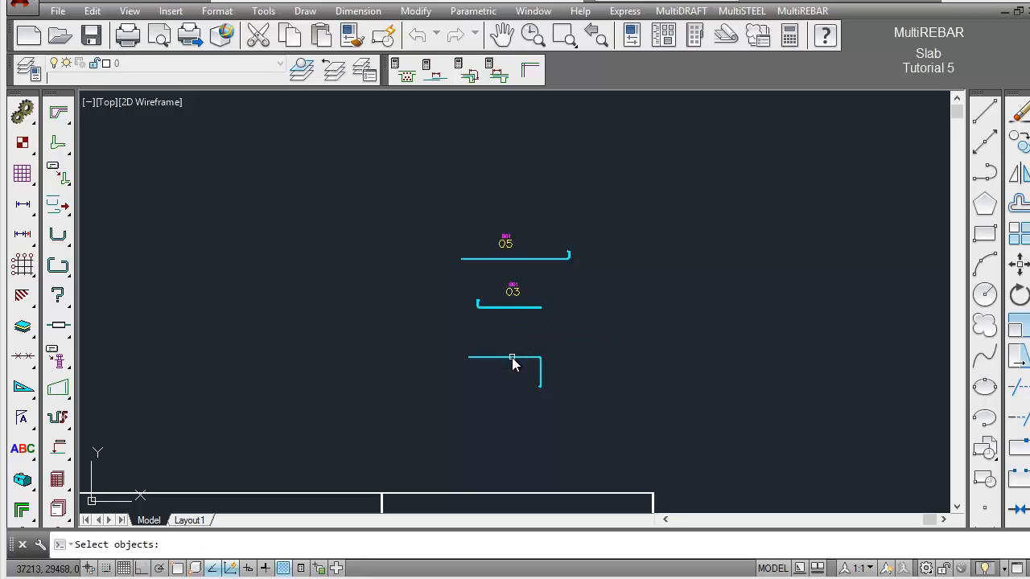
left_click(509, 358)
key("Return")
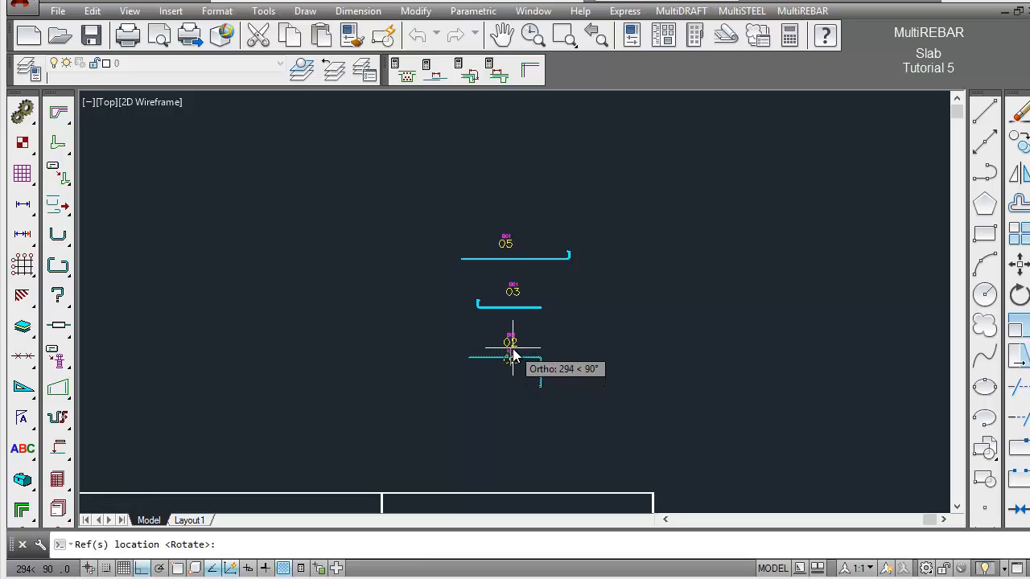
left_click(513, 347)
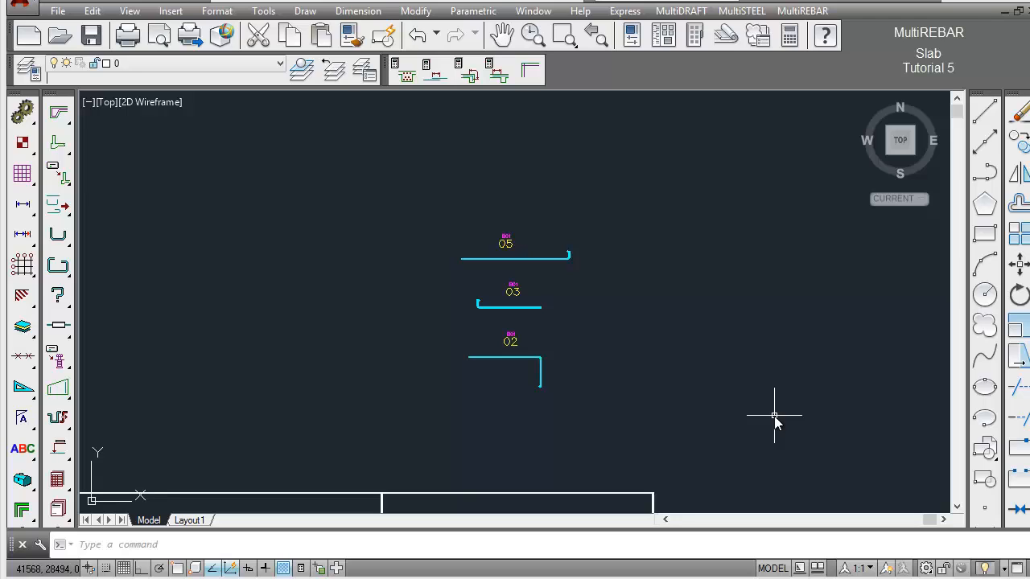
Change the left support's L-bar in the slab plan to its next view with the As shown option, erasing the original view.
type("z")
key("Return")
type("p")
key("Return")
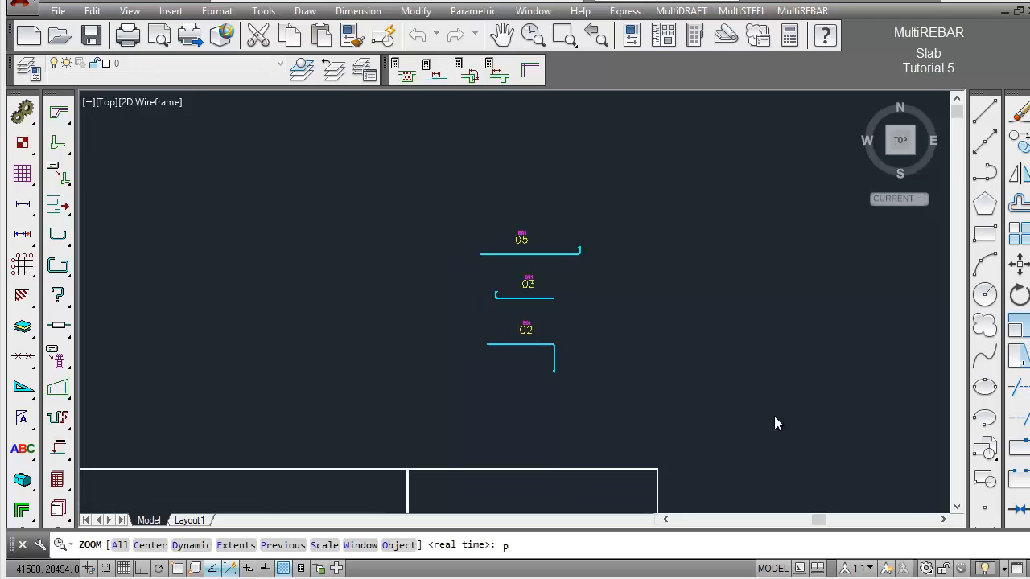
key("Return")
type("p")
key("Return")
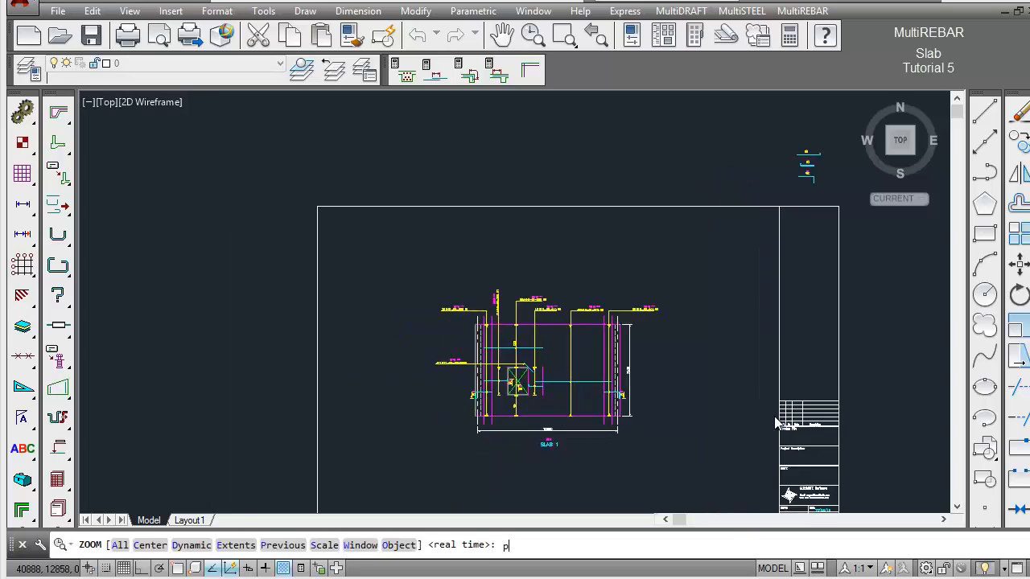
key("Return")
type("p")
key("Return")
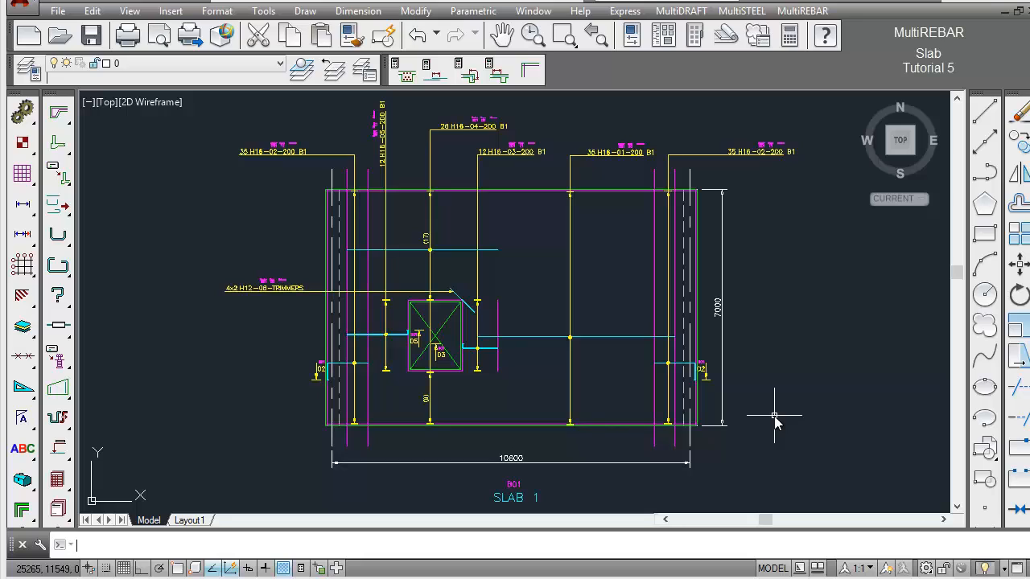
left_click(564, 36)
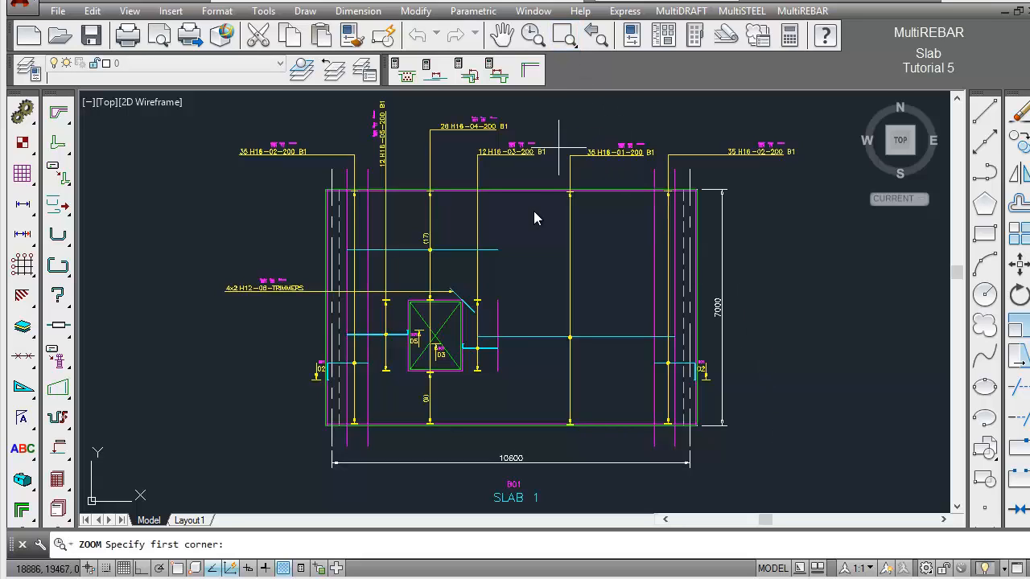
left_click(292, 300)
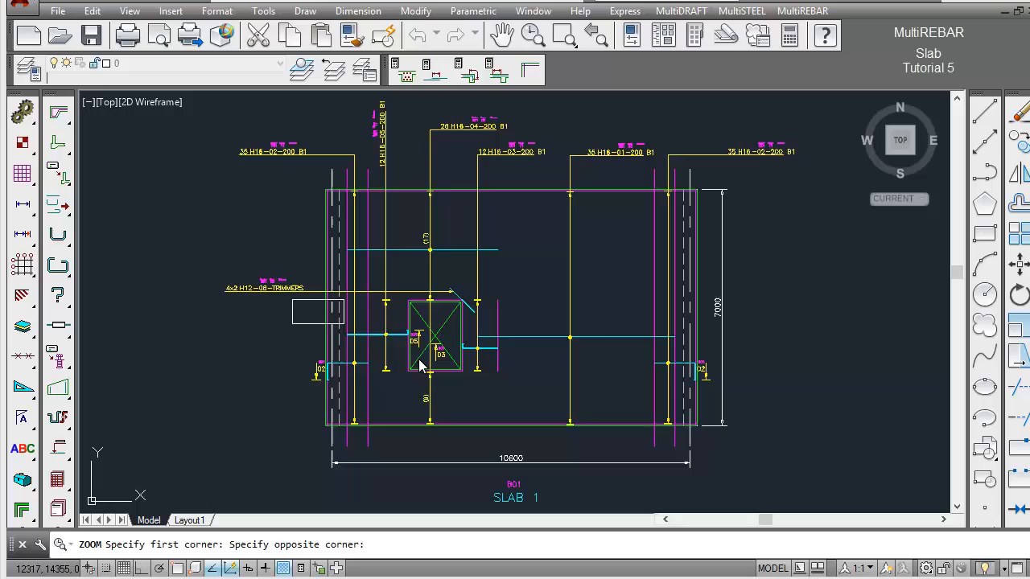
left_click(727, 411)
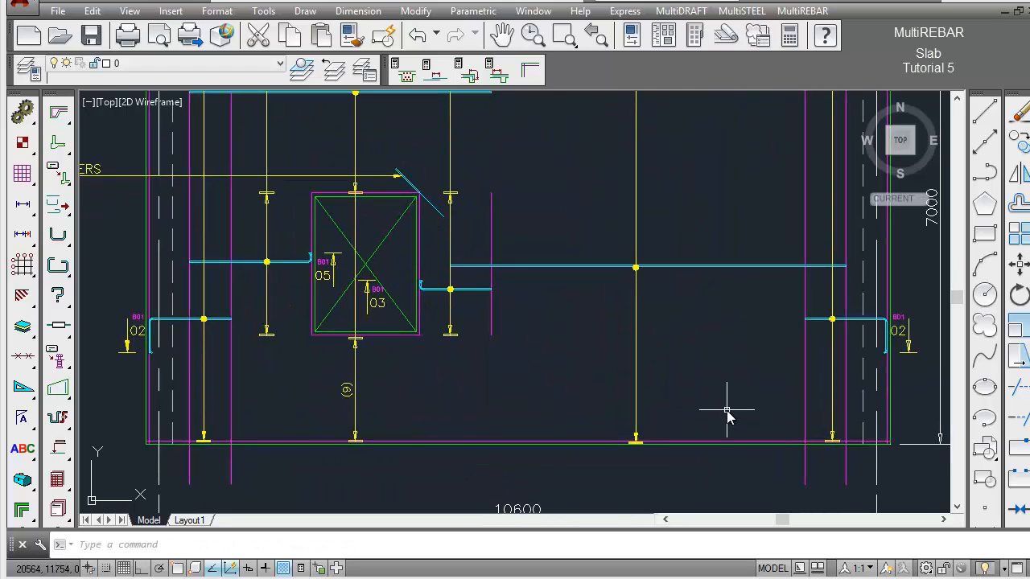
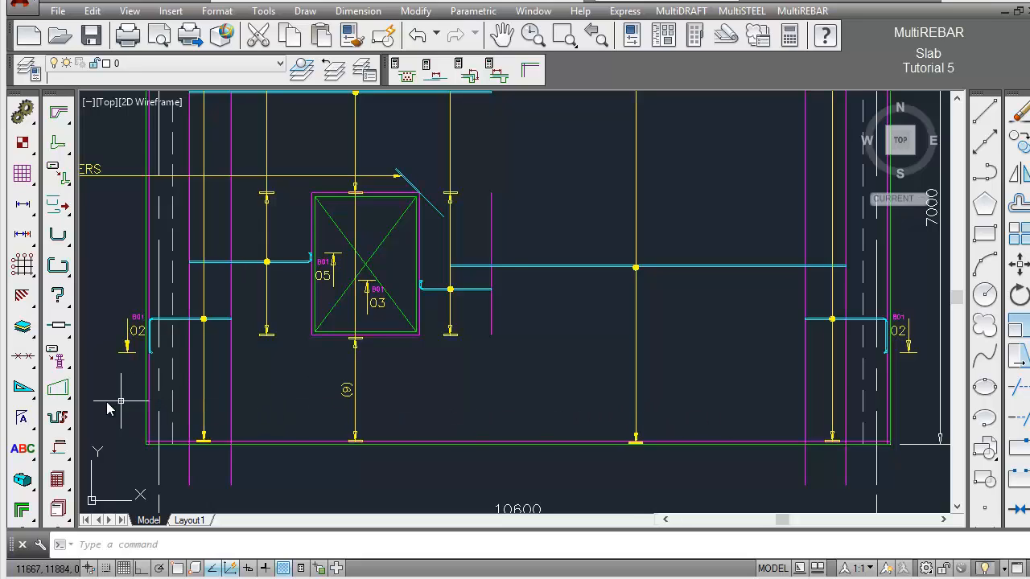
left_click_drag(62, 419, 219, 425)
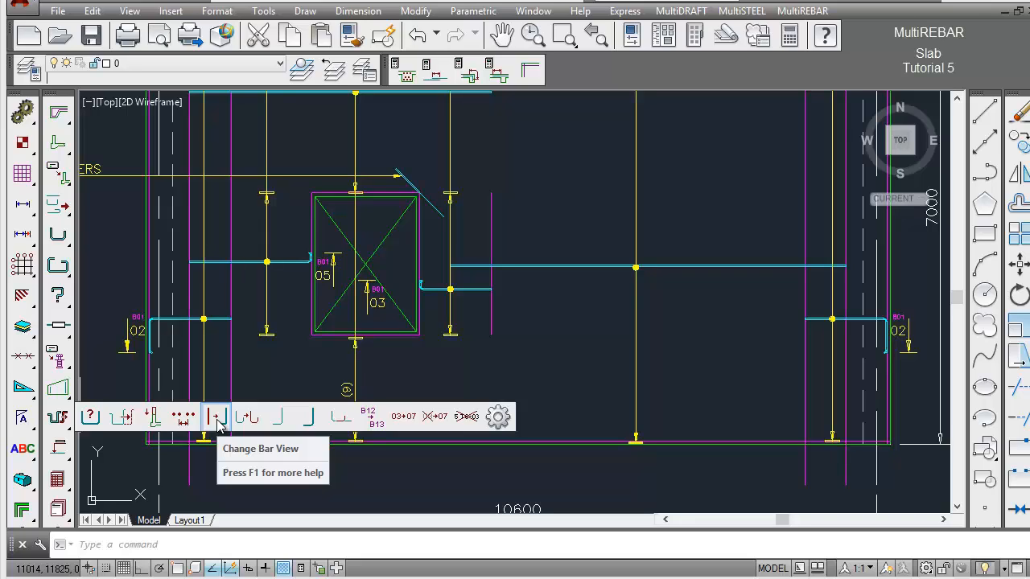
left_click_drag(217, 425, 218, 424)
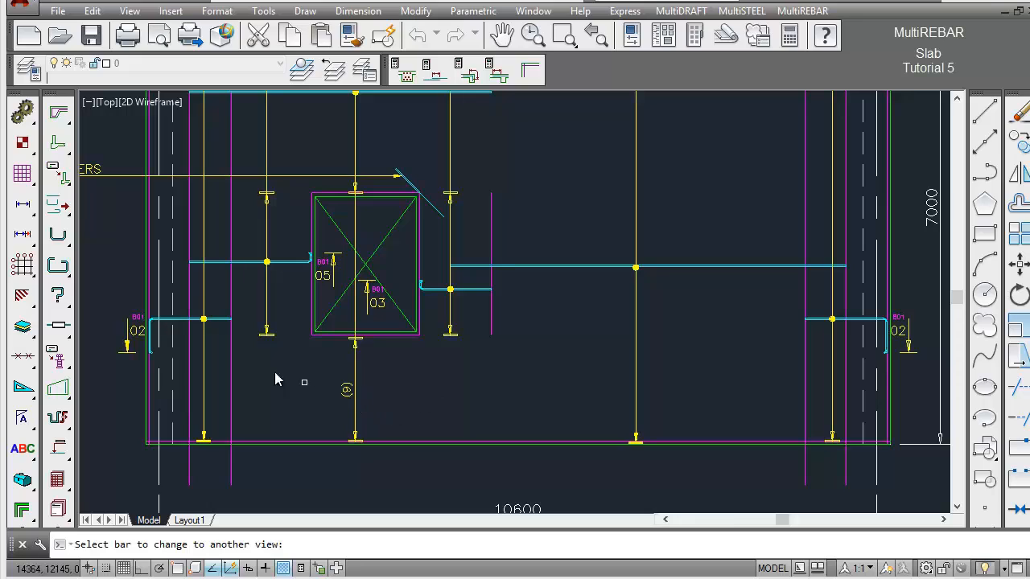
left_click(218, 320)
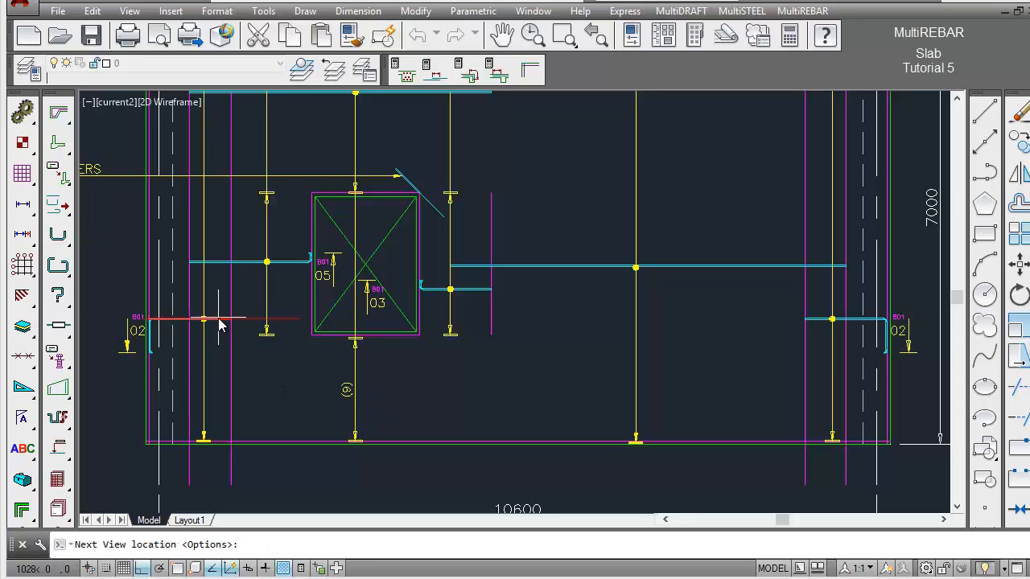
left_click(149, 328)
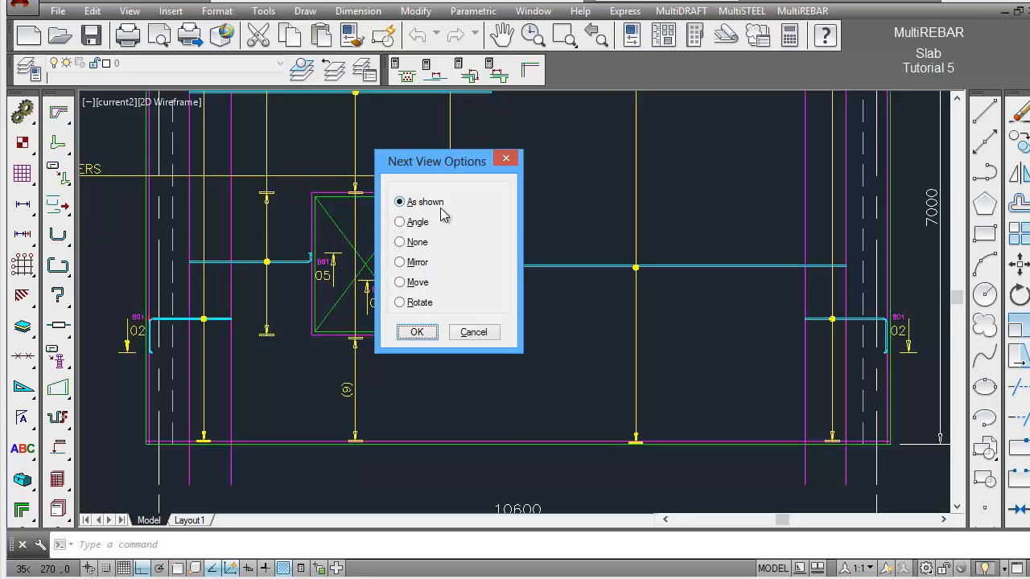
left_click(417, 333)
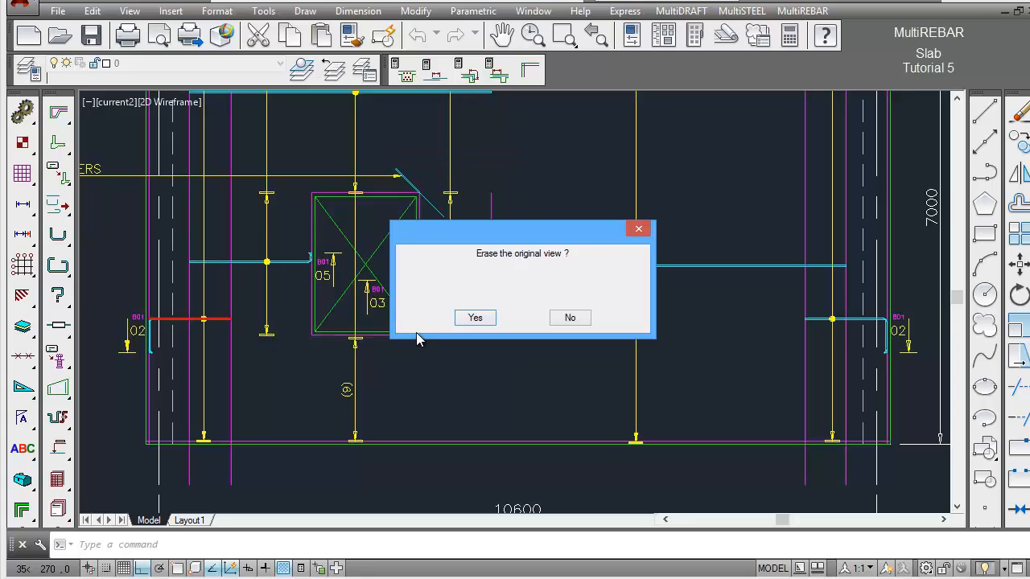
left_click(480, 321)
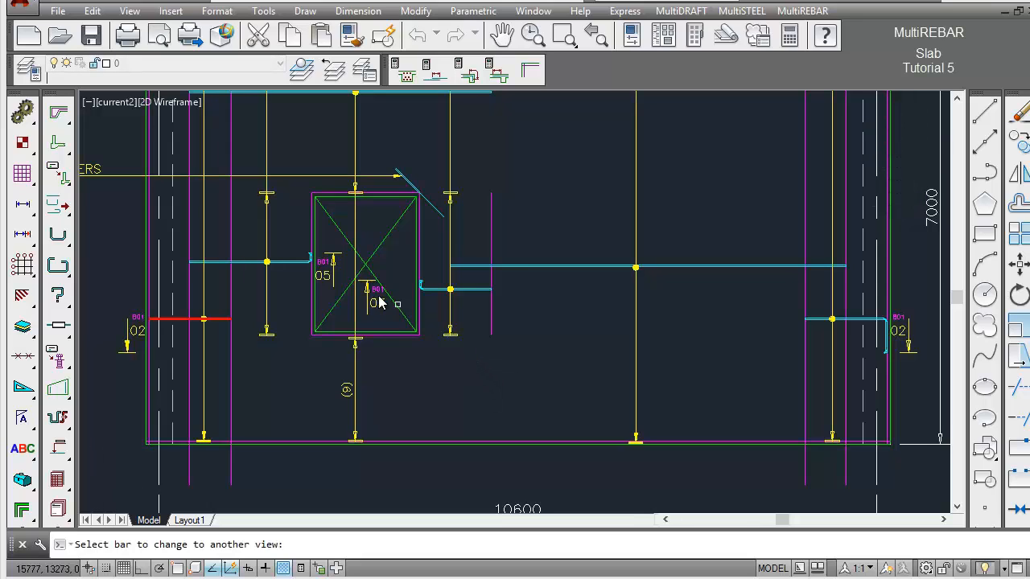
Change the L-bar left of the slab opening to its next view with the As shown option, erasing the original view.
left_click(282, 265)
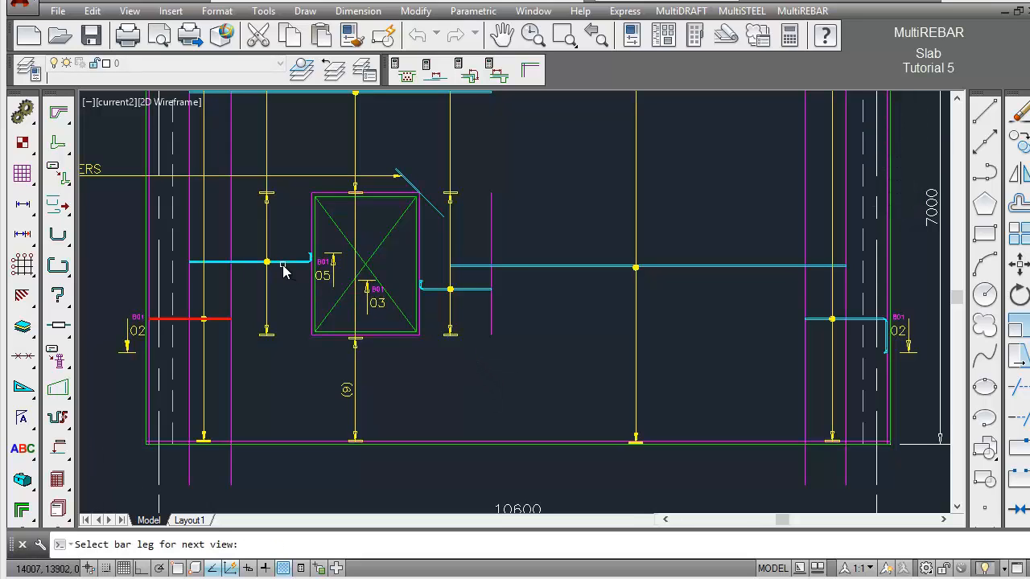
left_click(285, 265)
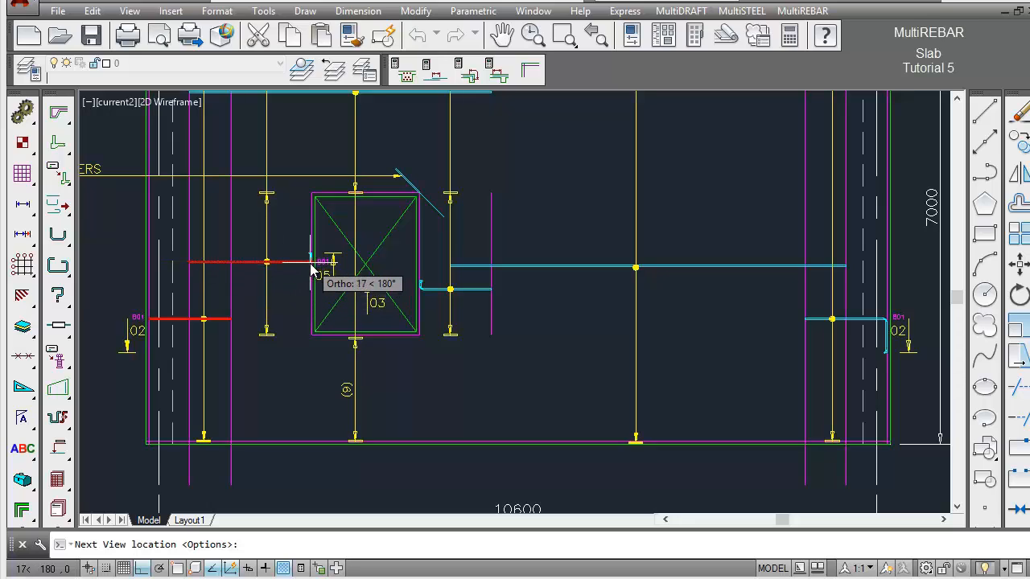
key("Return")
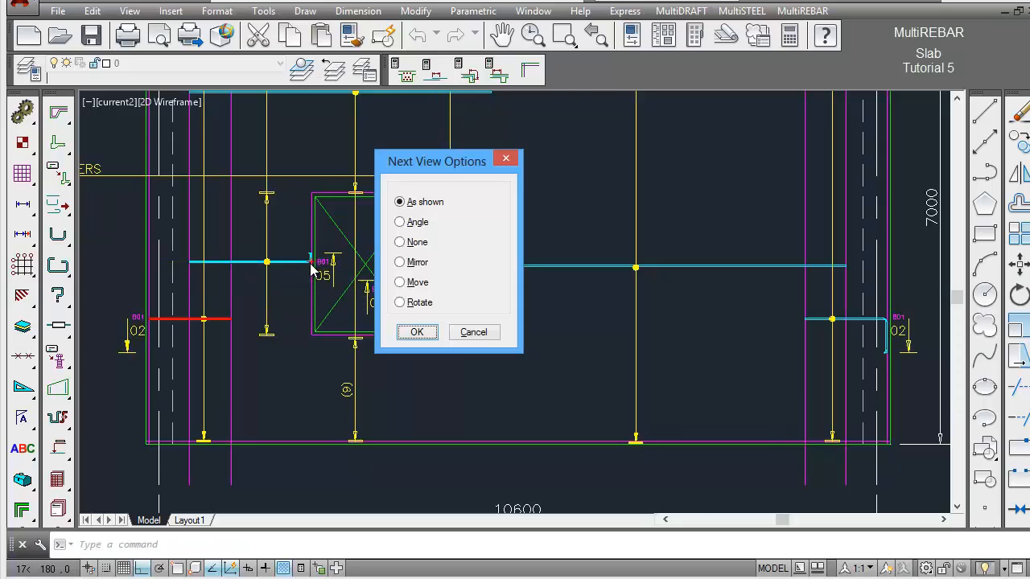
left_click(416, 332)
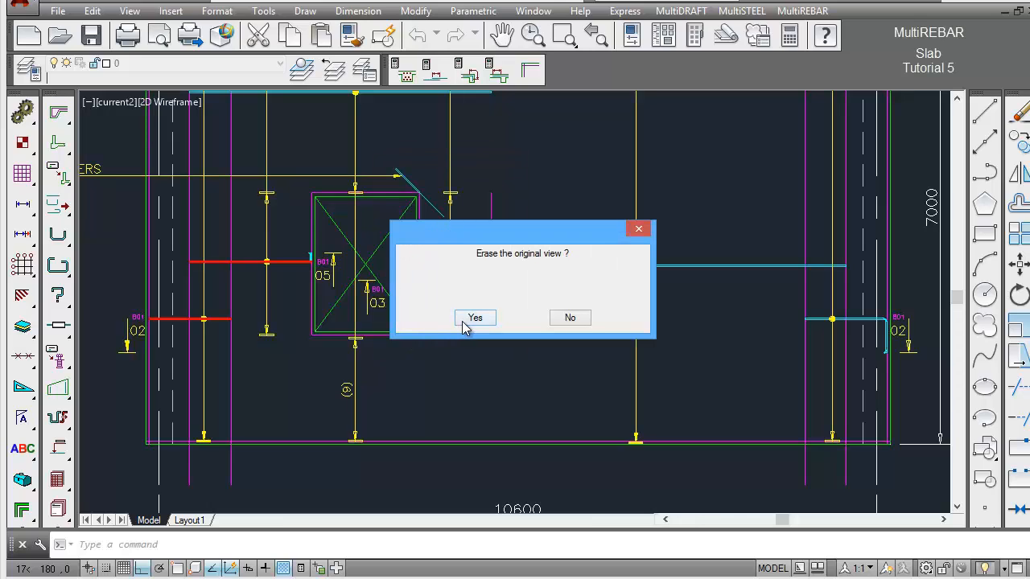
left_click(476, 318)
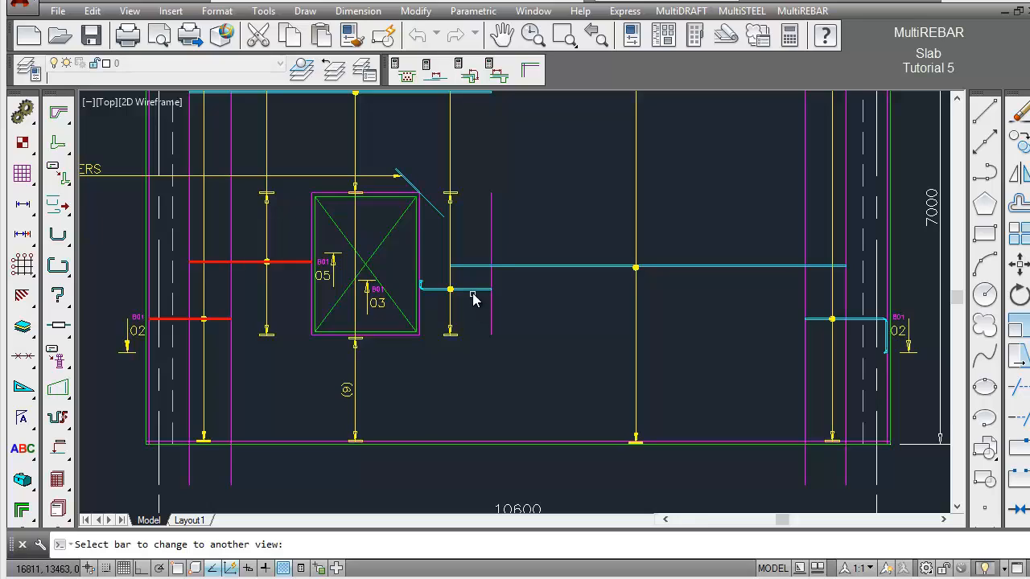
Change the L-bar right of the slab opening to its next view, As shown, and erase its original view.
left_click(472, 290)
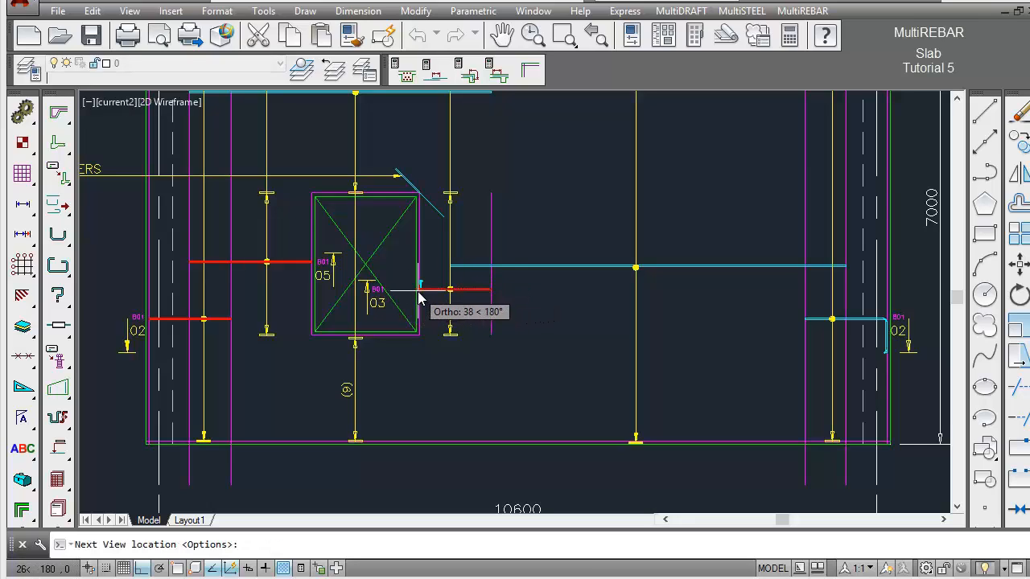
key("Return")
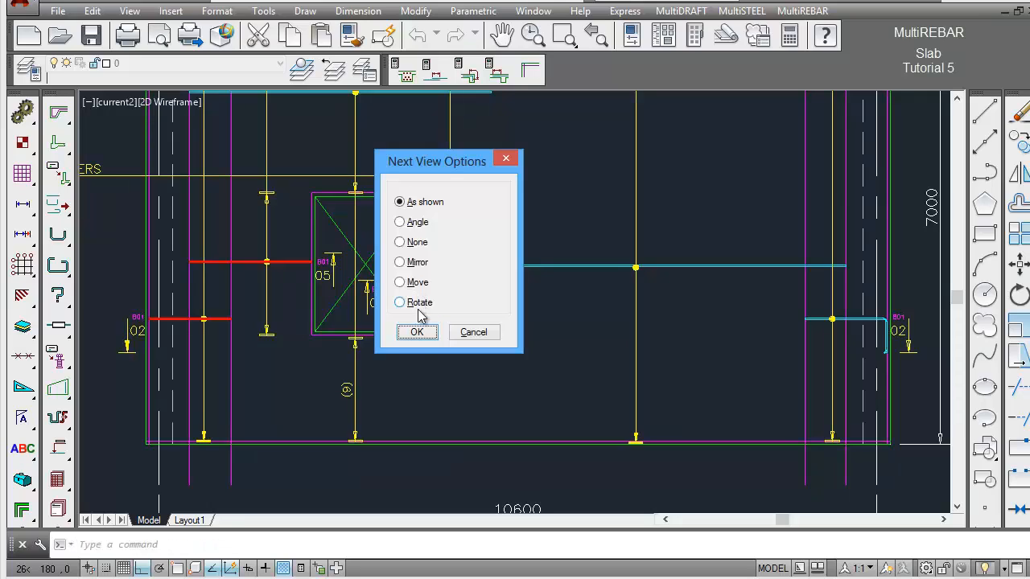
left_click(420, 332)
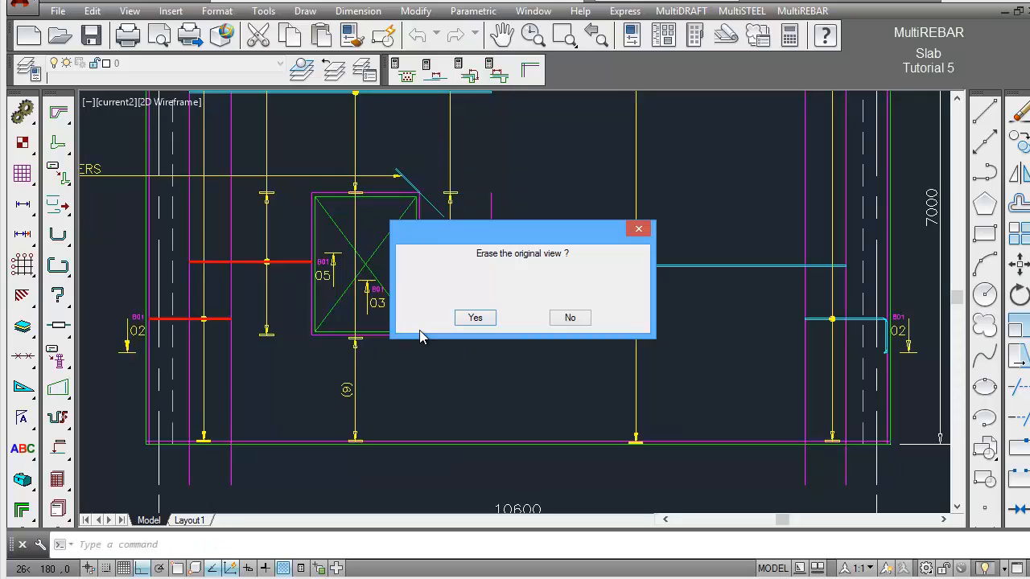
left_click(476, 319)
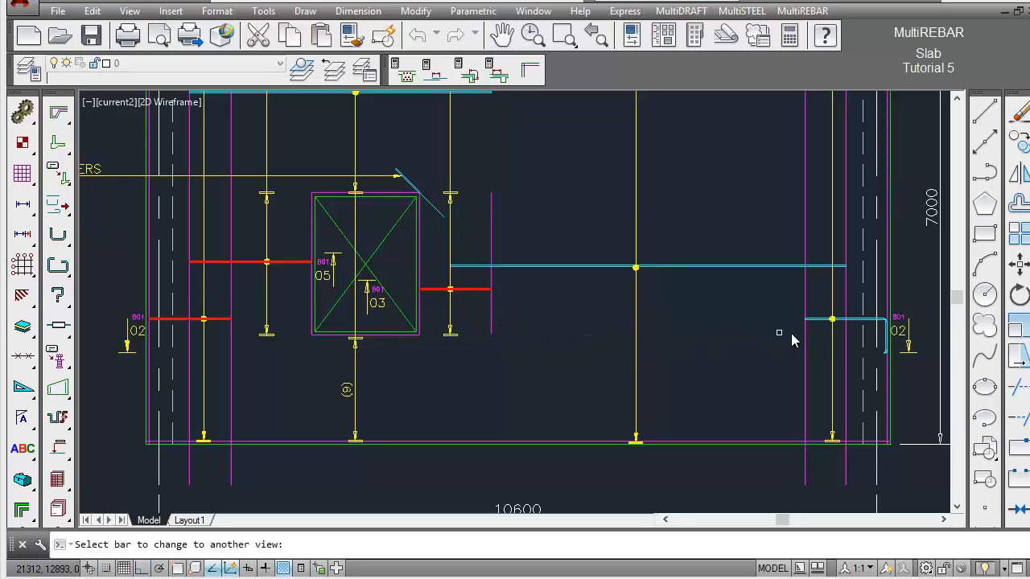
Change the right support's L-bar to its next view with the As shown option, erasing the original view.
left_click(813, 321)
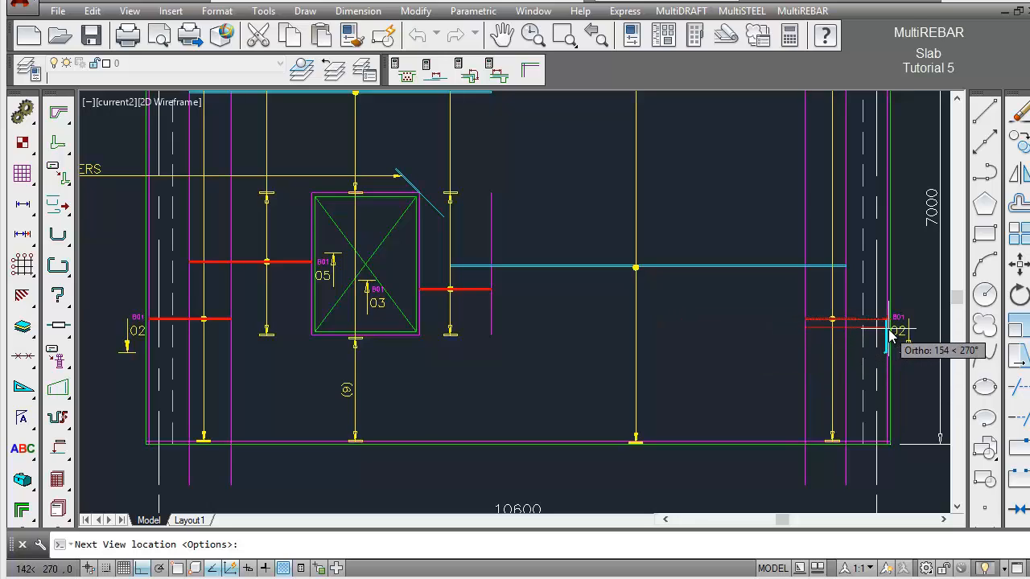
key("Return")
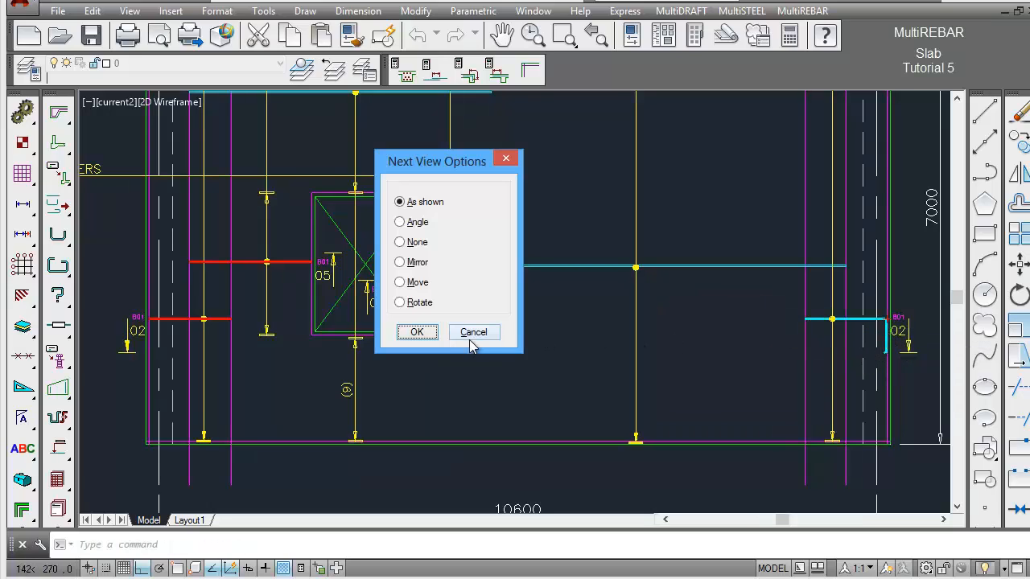
left_click(418, 333)
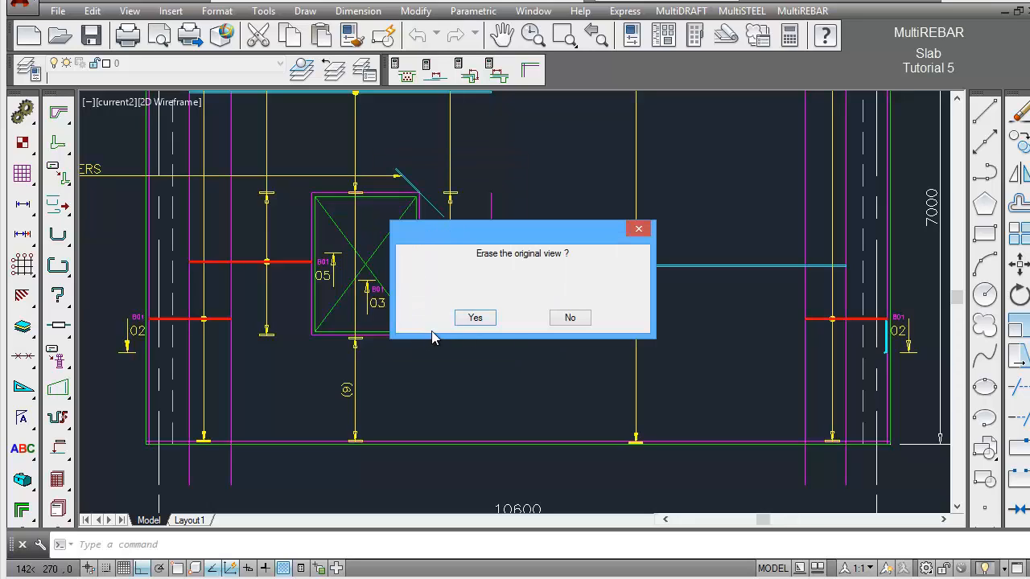
left_click(476, 318)
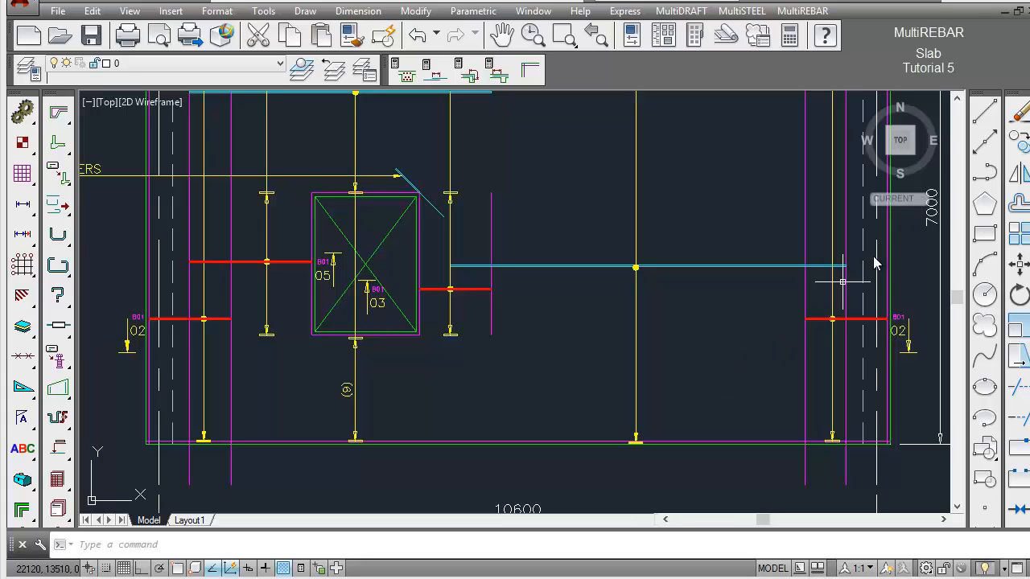
Erase the four view-arrow labels beside the L-bars at both supports and inside the slab opening.
left_click(1023, 115)
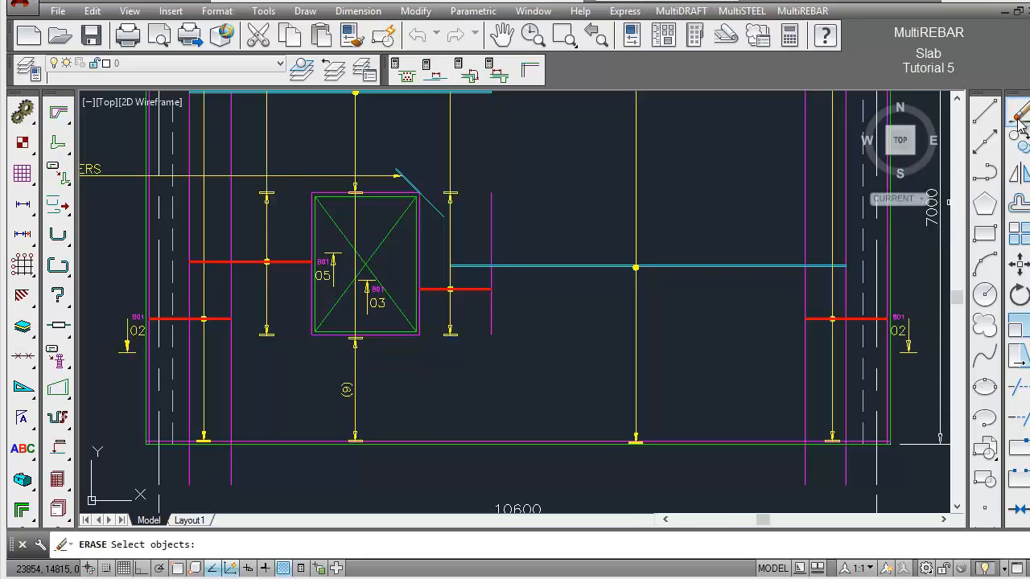
left_click(904, 338)
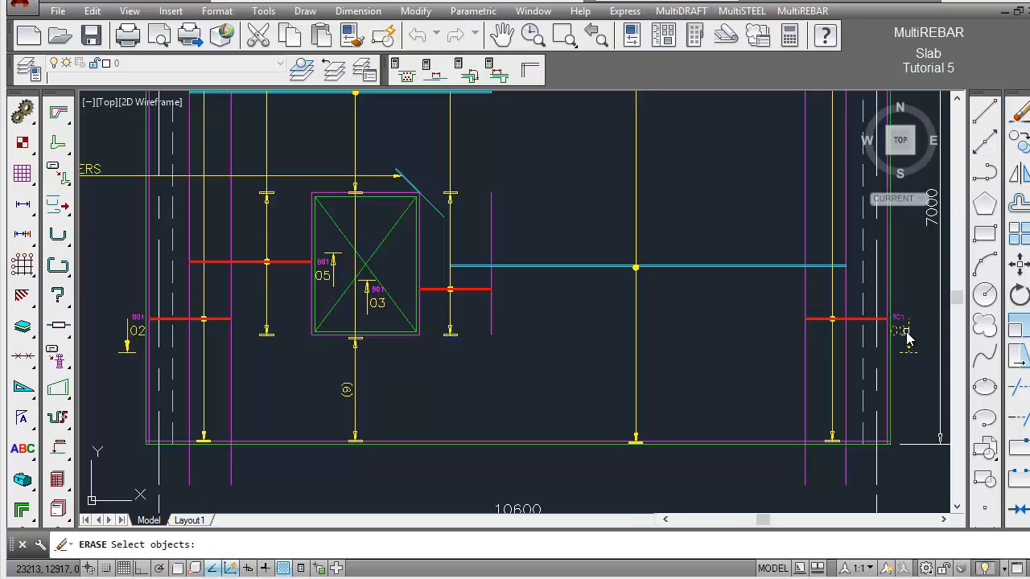
left_click(376, 310)
left_click(331, 272)
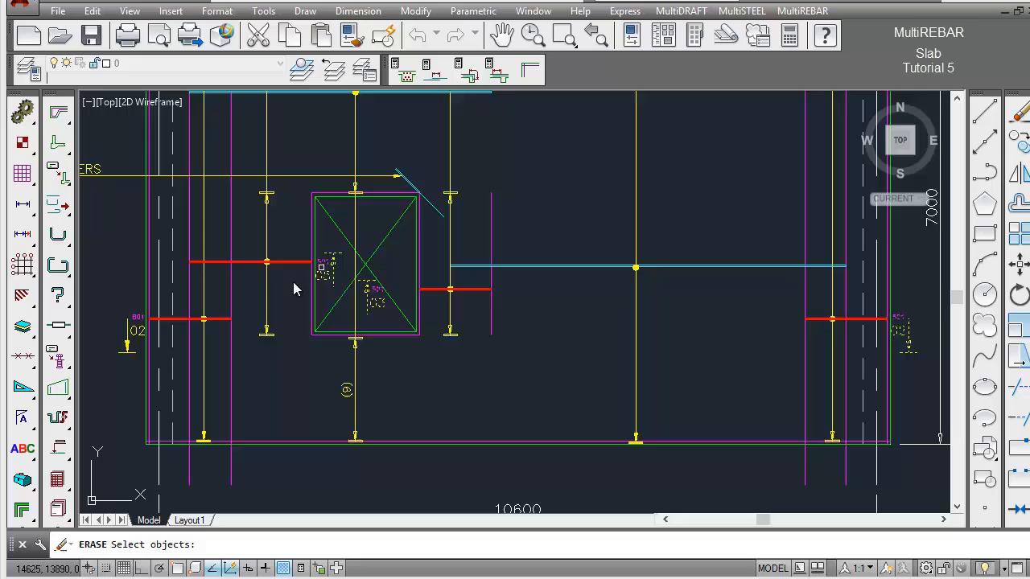
left_click(135, 332)
key("Return")
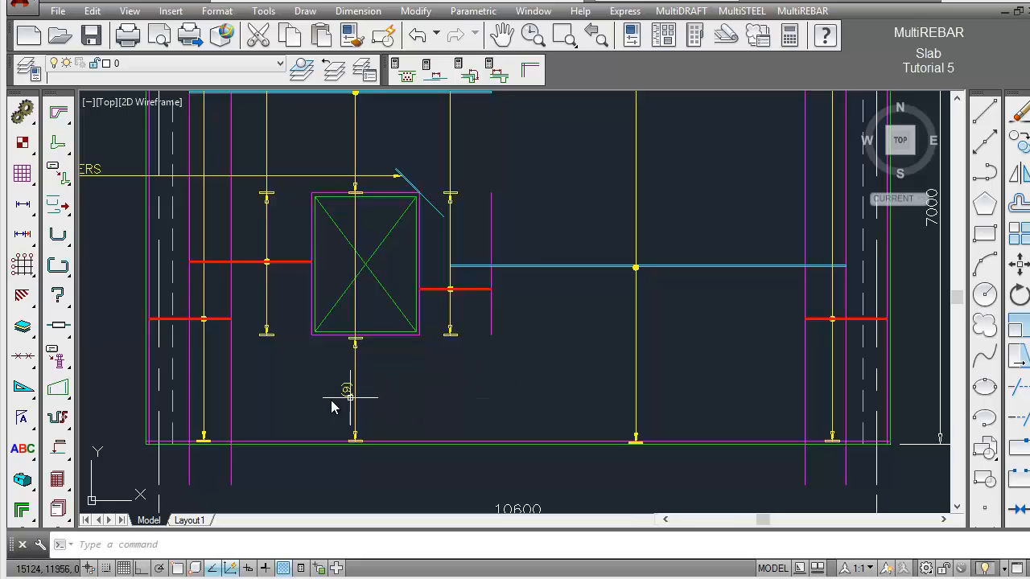
Place a bar reference, without a leader, just above the left support's bar in the slab plan.
left_click(64, 449)
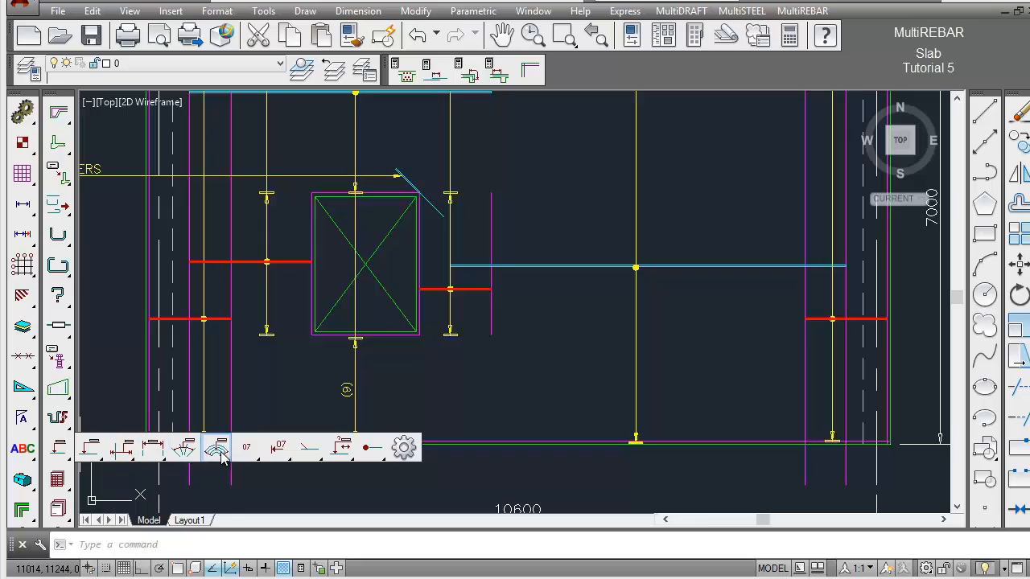
mouse_move(249, 457)
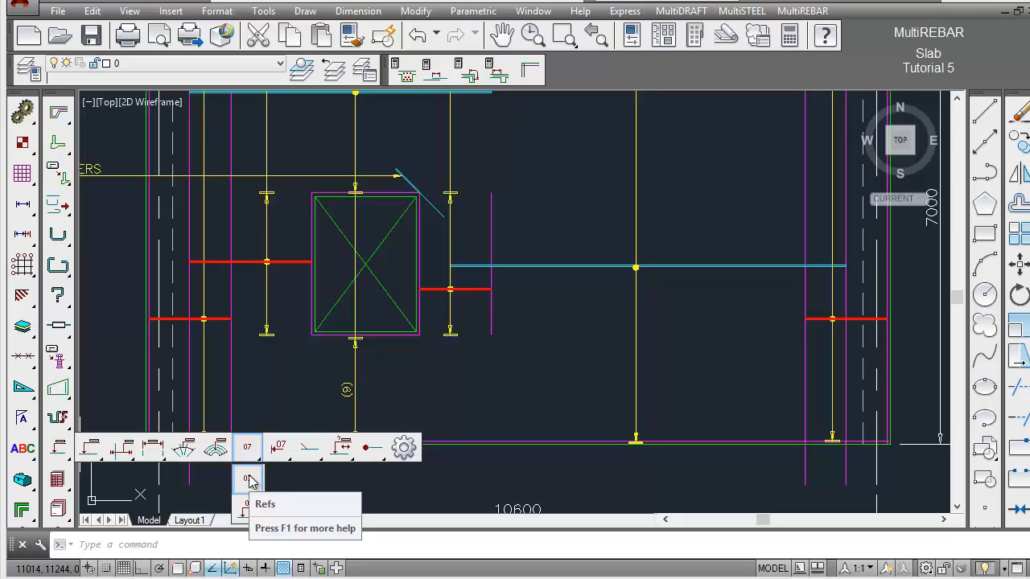
left_click(250, 480)
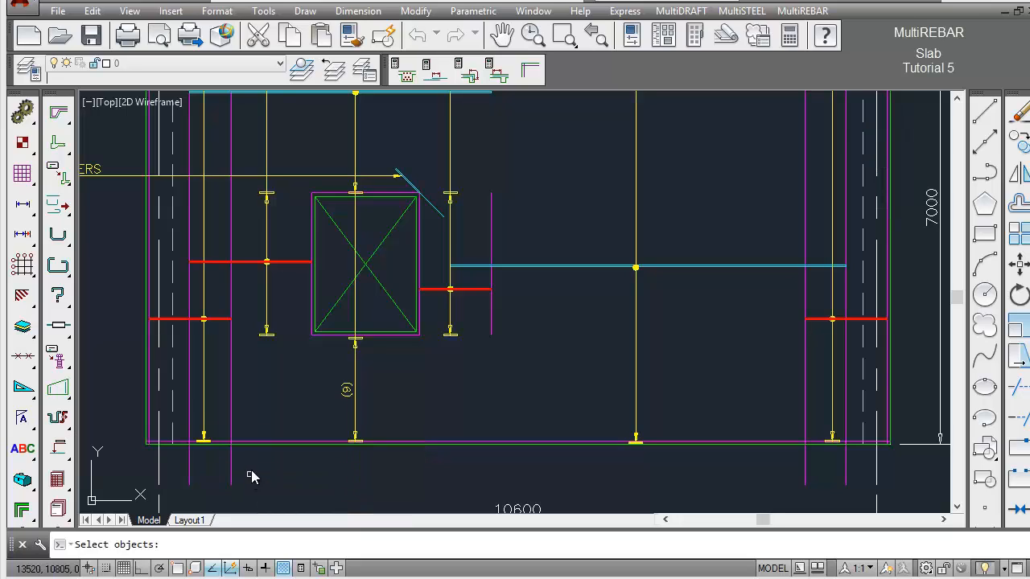
key("Return")
left_click(185, 319)
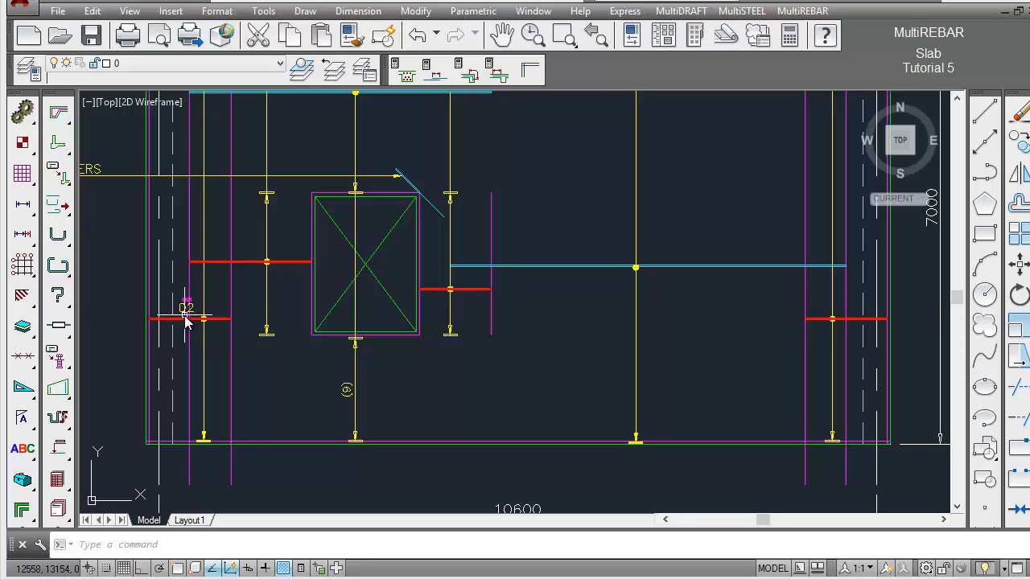
Place a bar reference just above the bar on the left side of the slab opening.
key("Return")
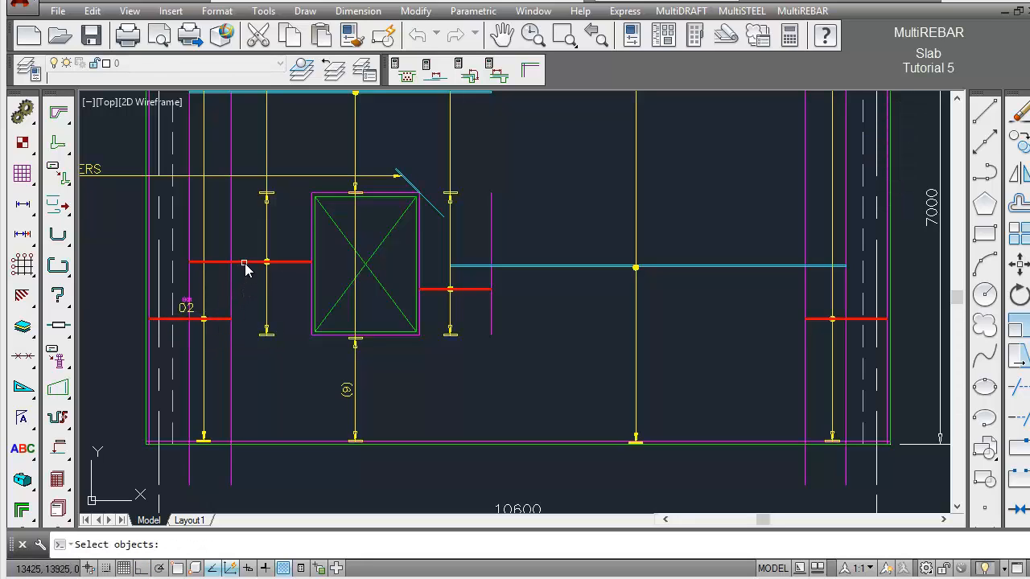
left_click(246, 264)
key("Return")
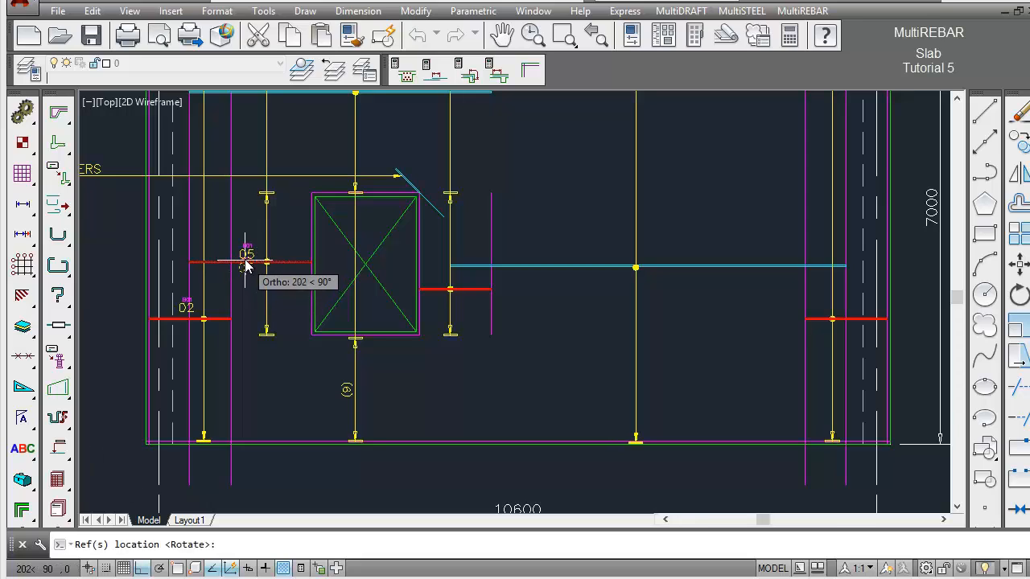
left_click(246, 261)
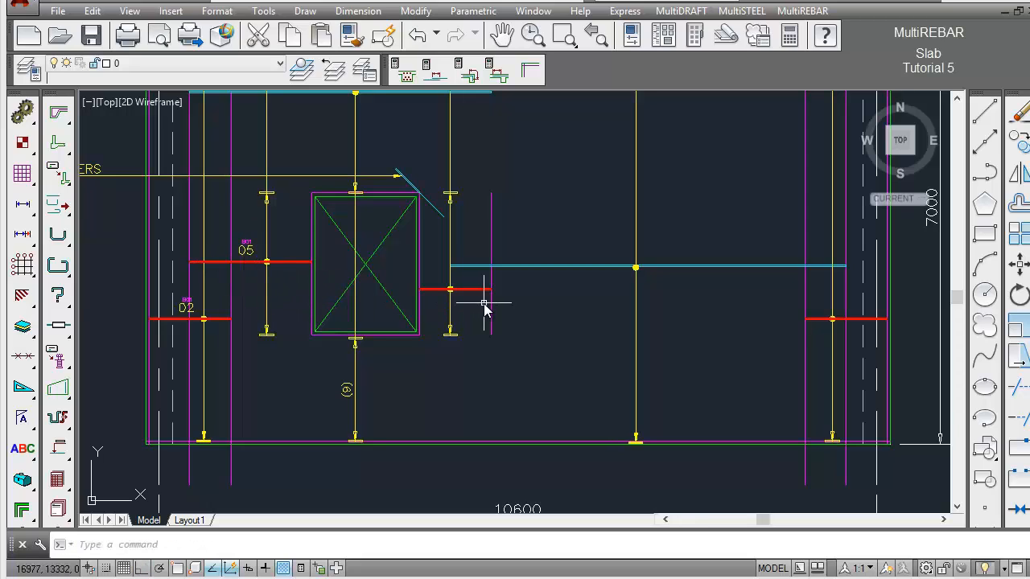
Place a bar reference just below the bar on the right side of the slab opening.
key("Return")
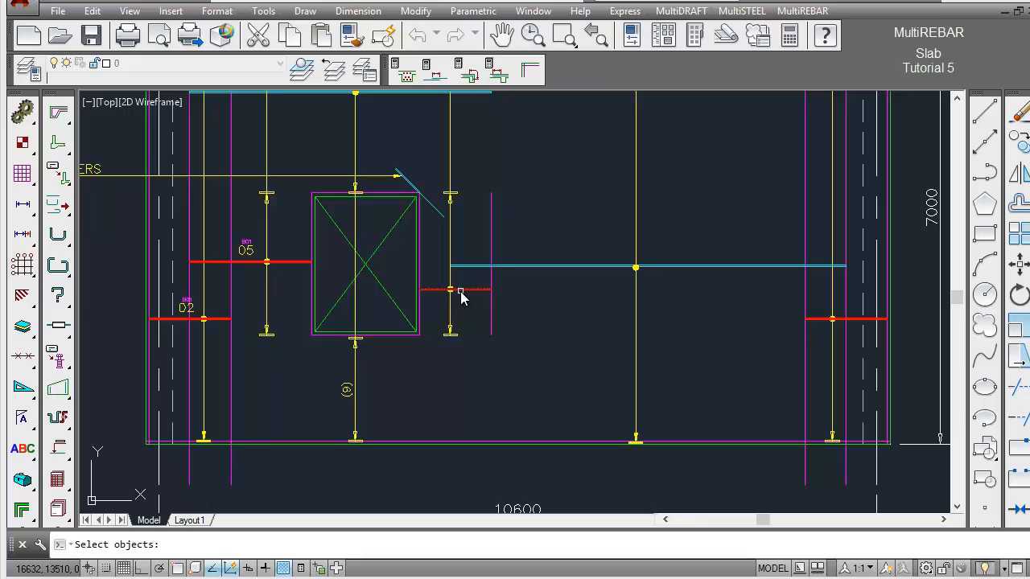
left_click(460, 300)
key("Return")
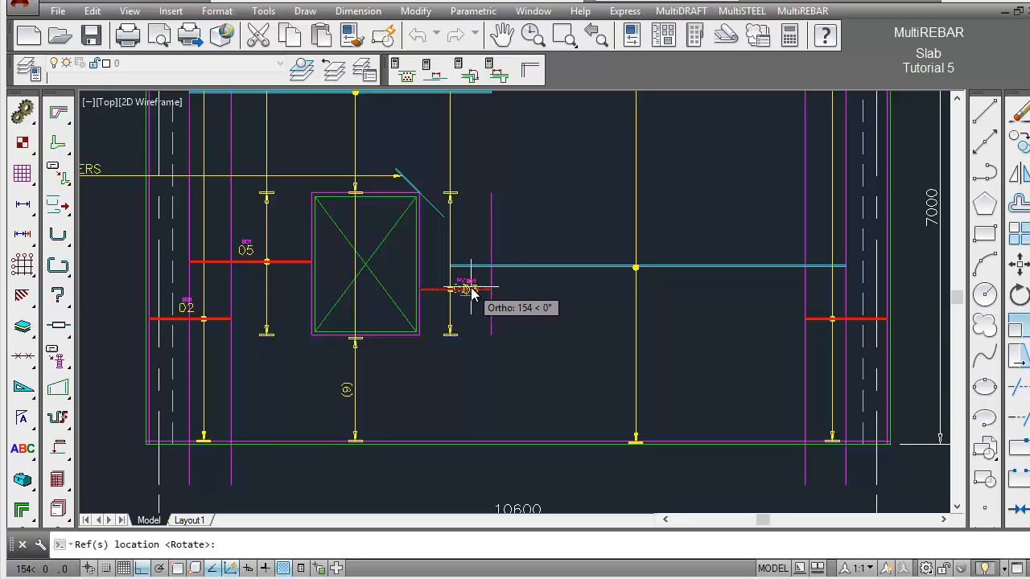
key("F8")
left_click(475, 318)
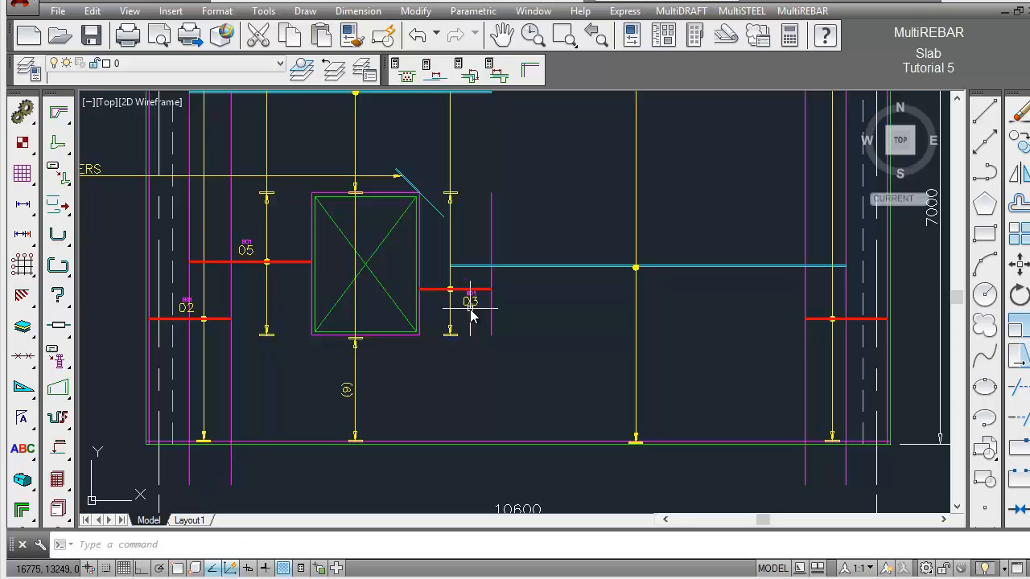
Place a bar reference just above the right support's bar in the slab plan.
key("Return")
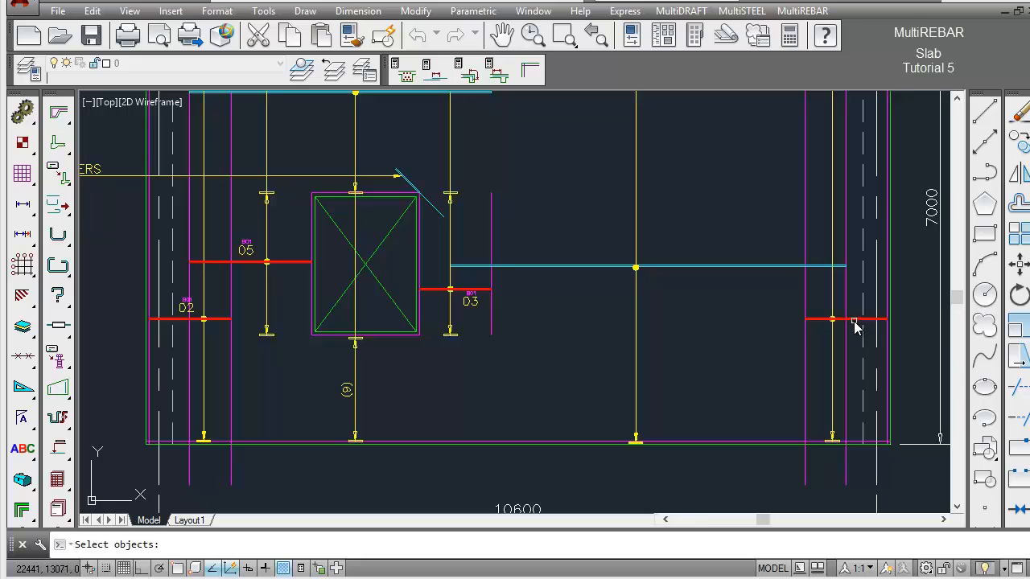
left_click(852, 320)
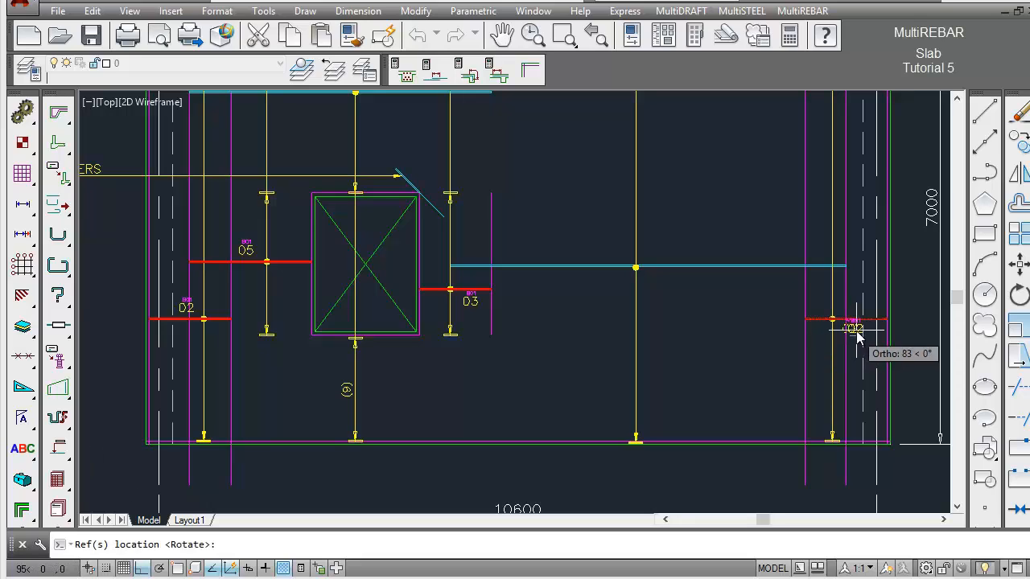
left_click(859, 322)
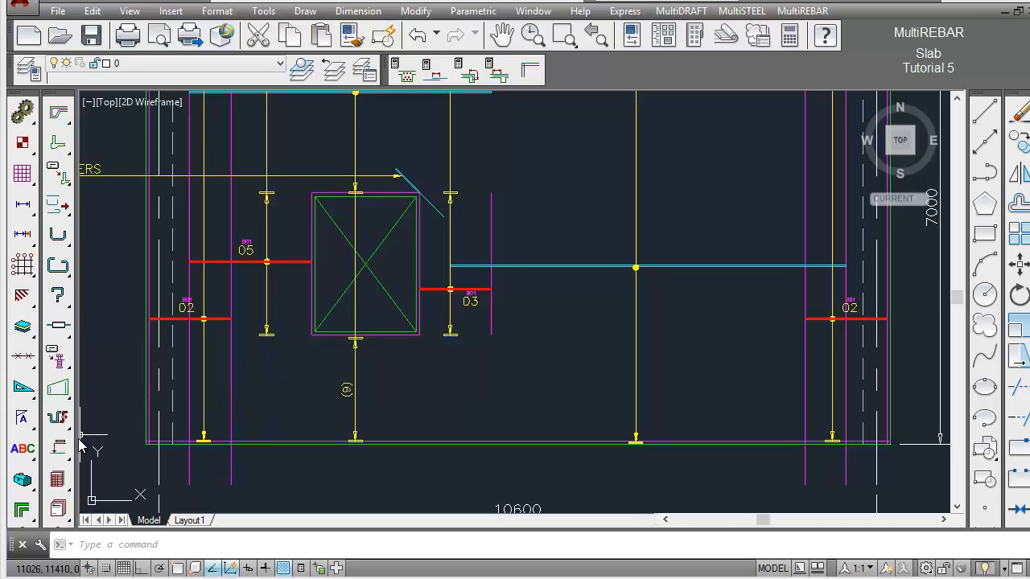
Label the diagonal bar at the opening's upper-right corner with a reference above it and a leader to the bar.
left_click_drag(59, 449, 254, 511)
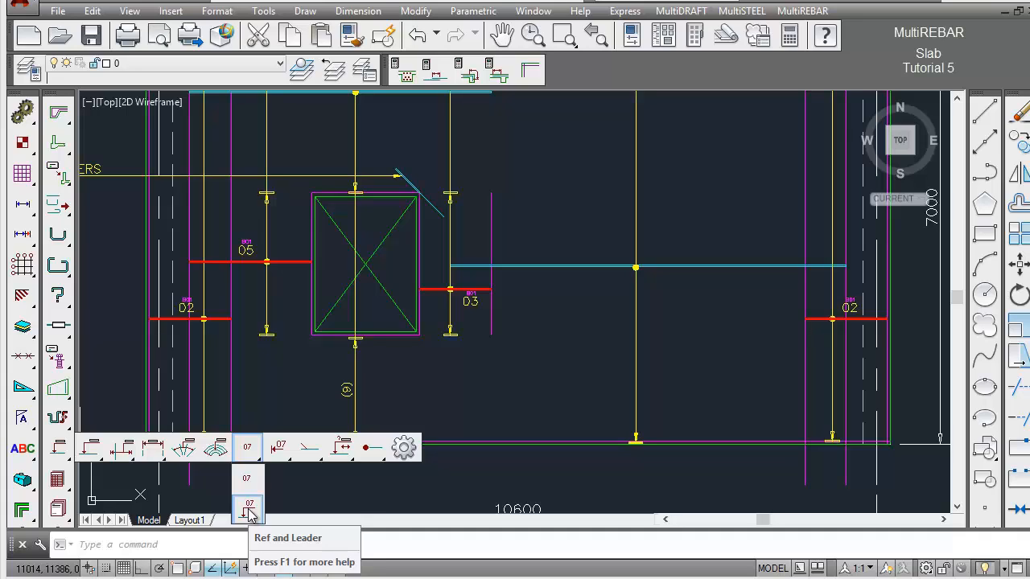
left_click_drag(249, 511, 249, 511)
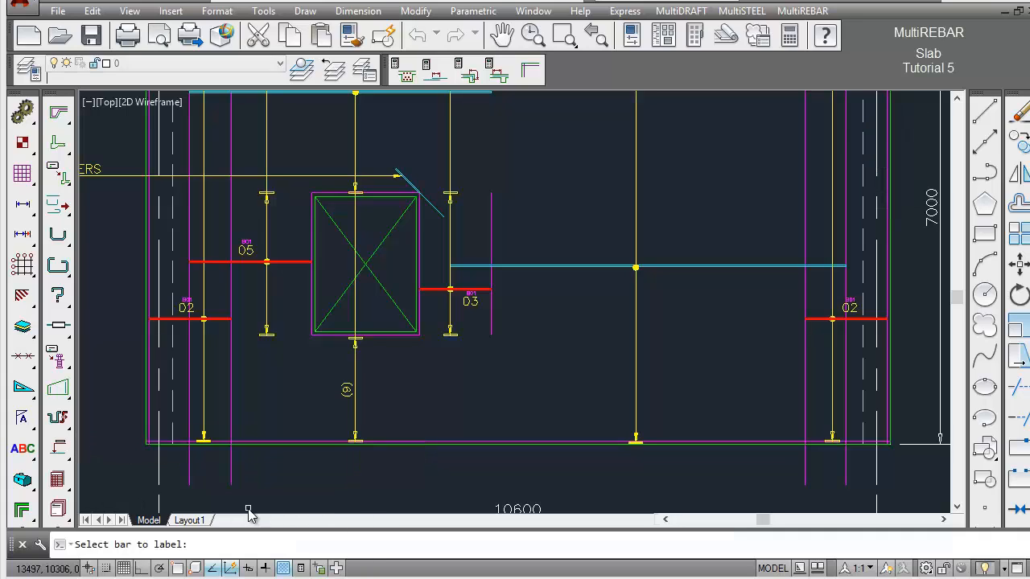
left_click(408, 187)
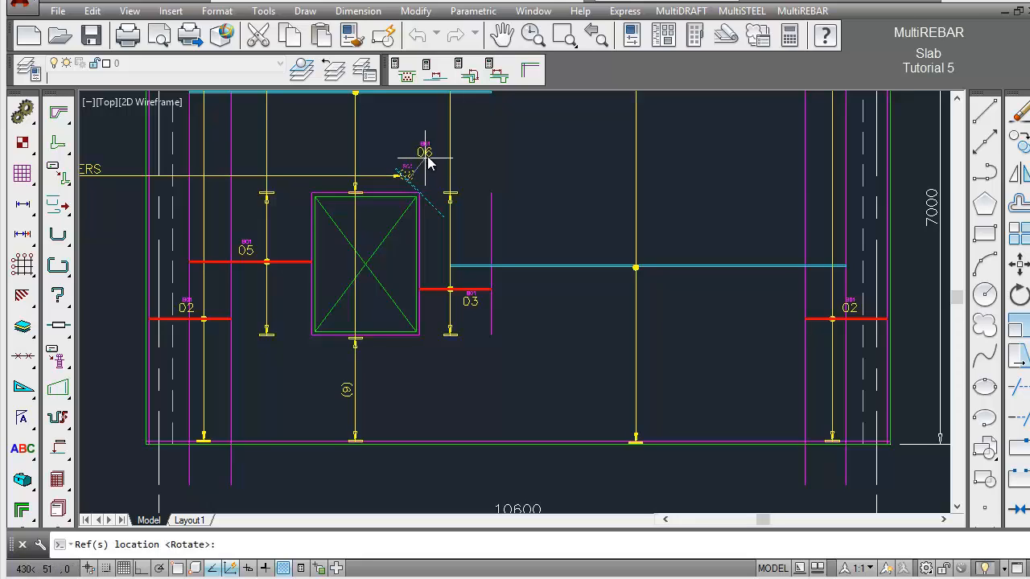
left_click(428, 161)
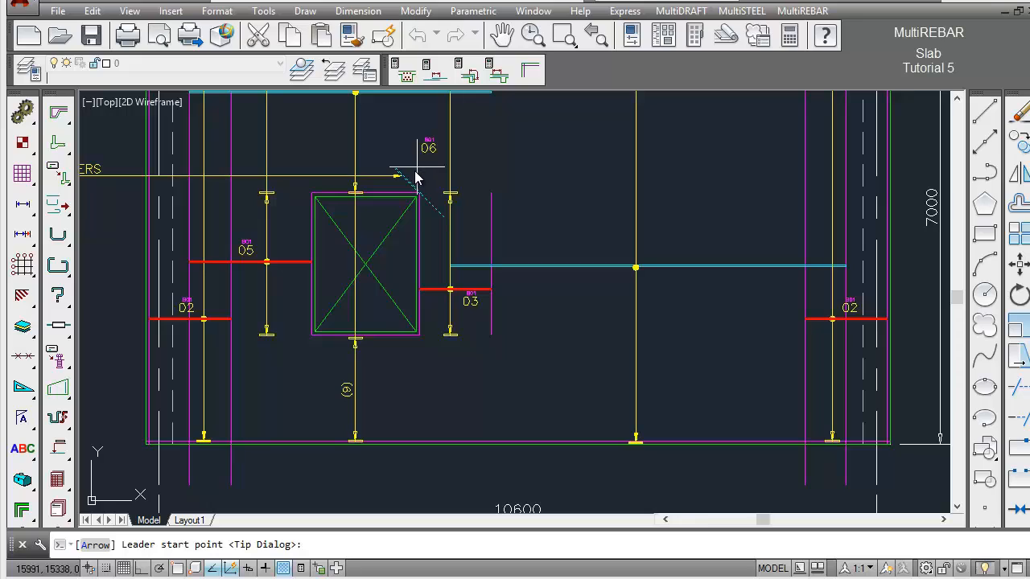
left_click(411, 183)
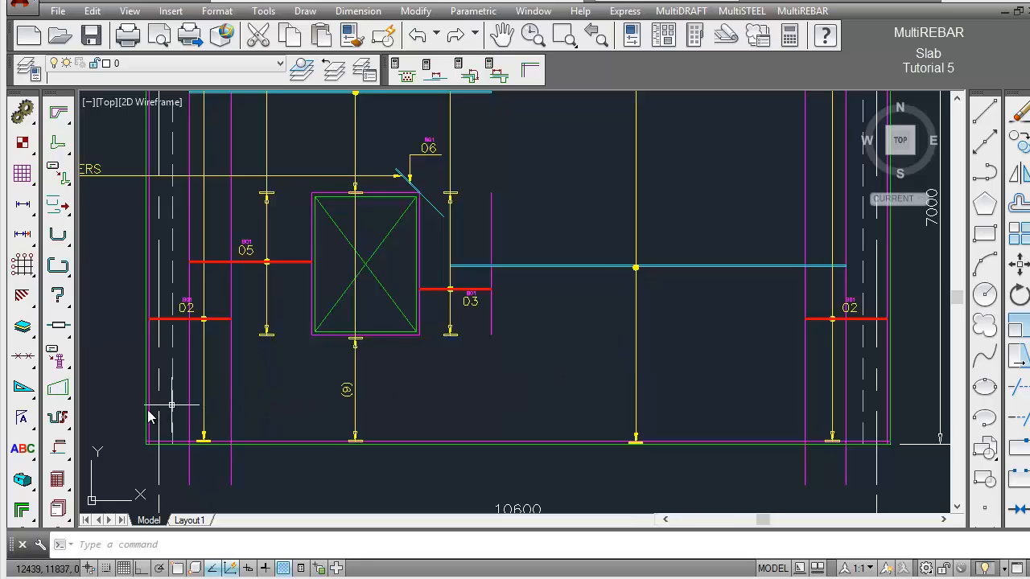
Place a slanted bar-end symbol at the outer end of the left support's bar, sloping down toward the slab.
left_click(57, 447)
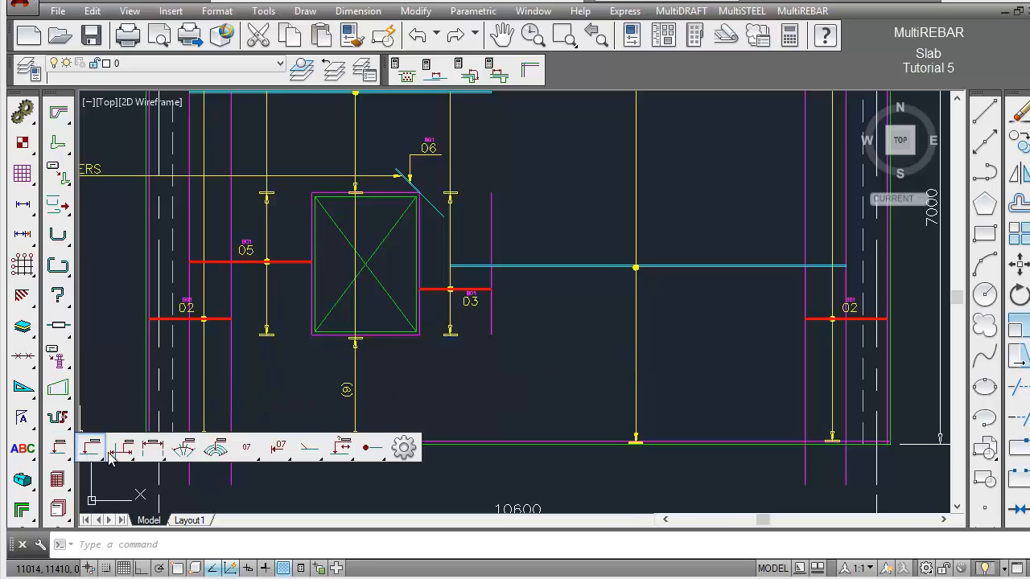
left_click(369, 452)
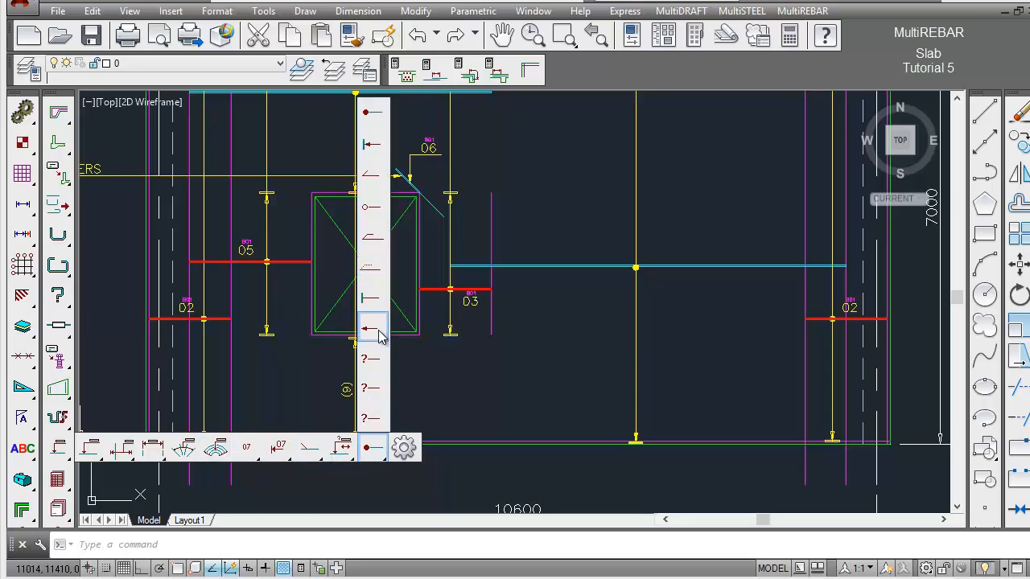
left_click(382, 183)
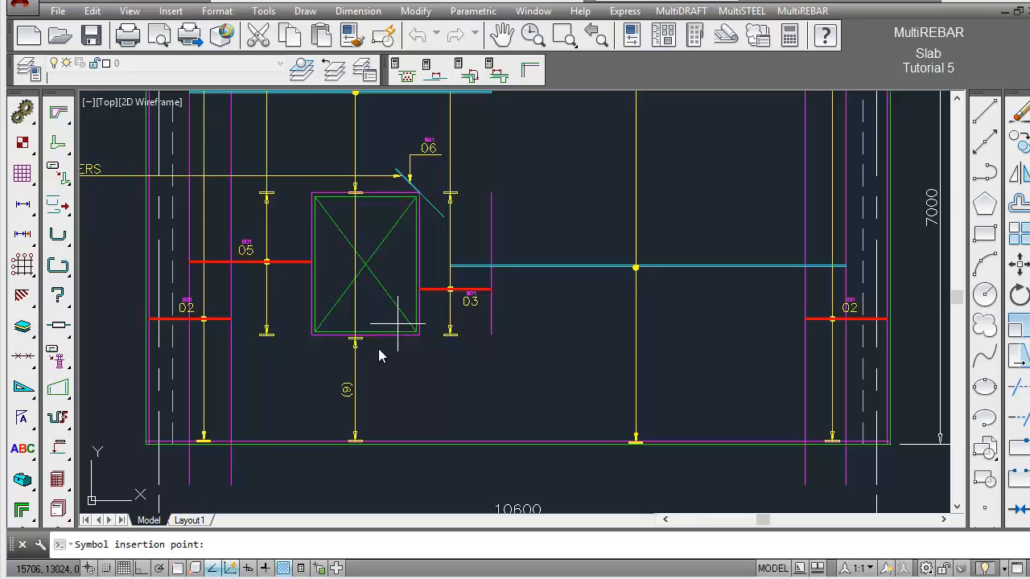
right_click(254, 376, "shift")
left_click(283, 95)
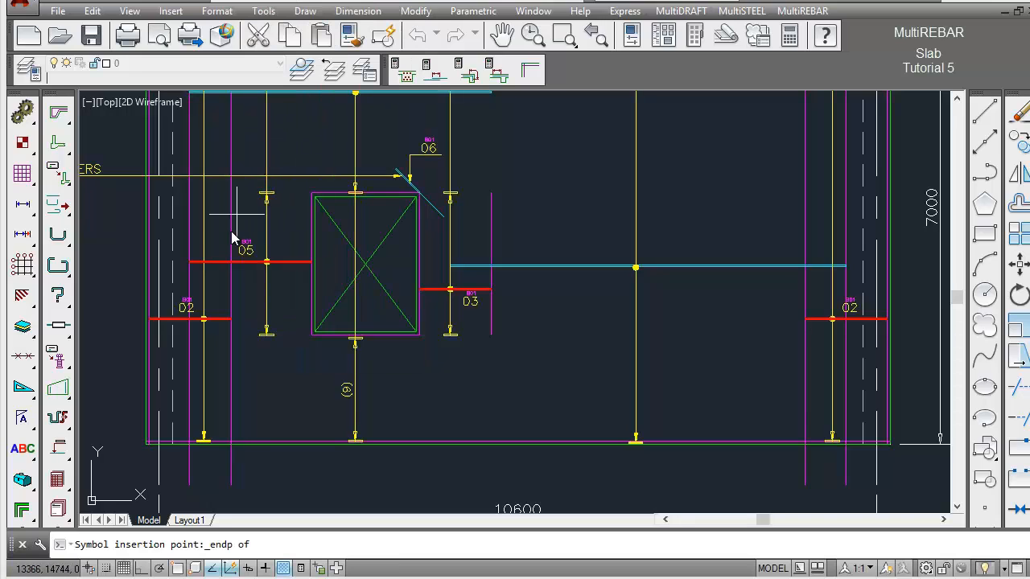
left_click(153, 325)
left_click(170, 358)
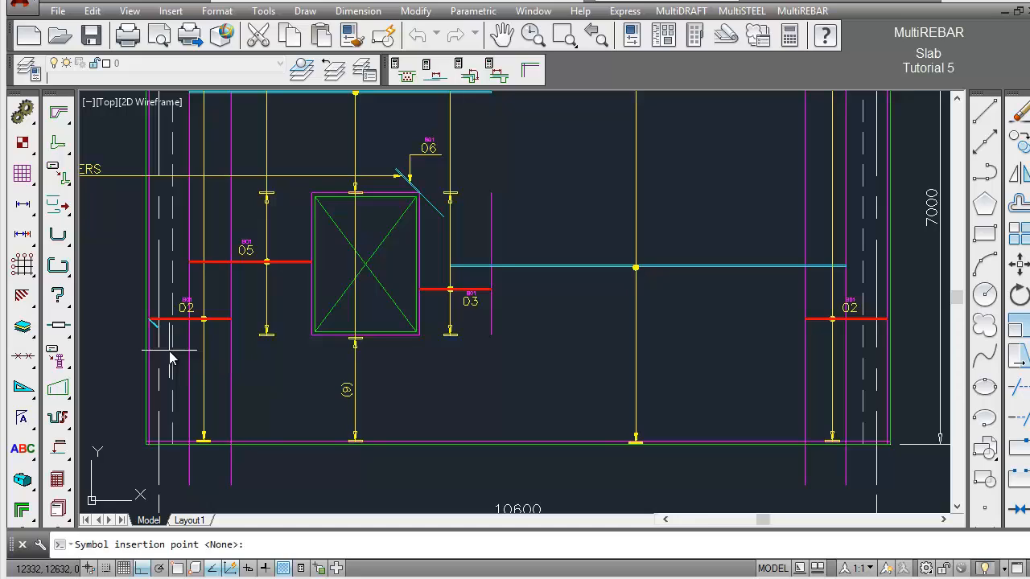
Add the slanted end symbol to the bar left of the slab opening, at its end on the opening edge, sloping downward.
right_click(279, 368, "shift")
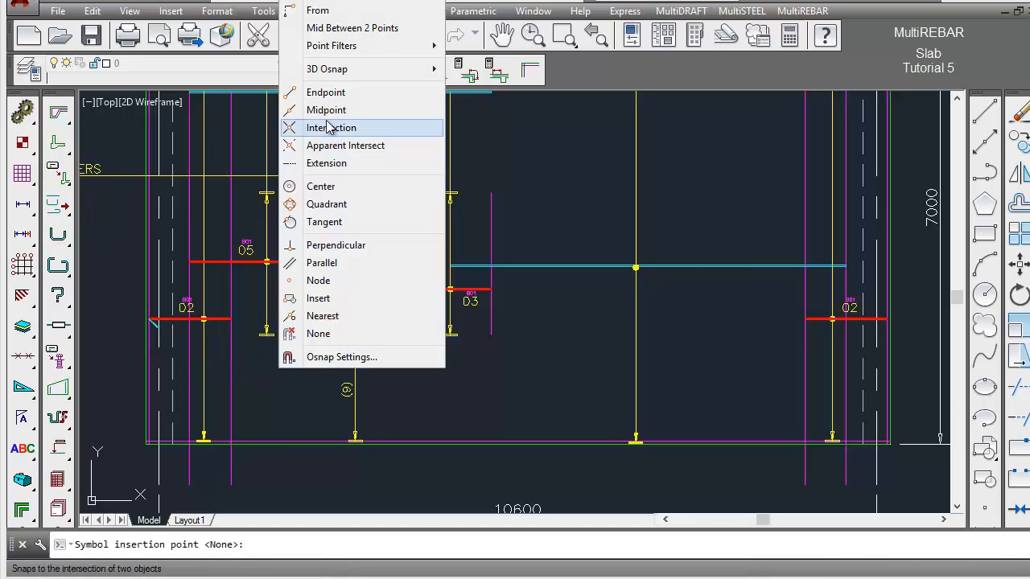
left_click(326, 93)
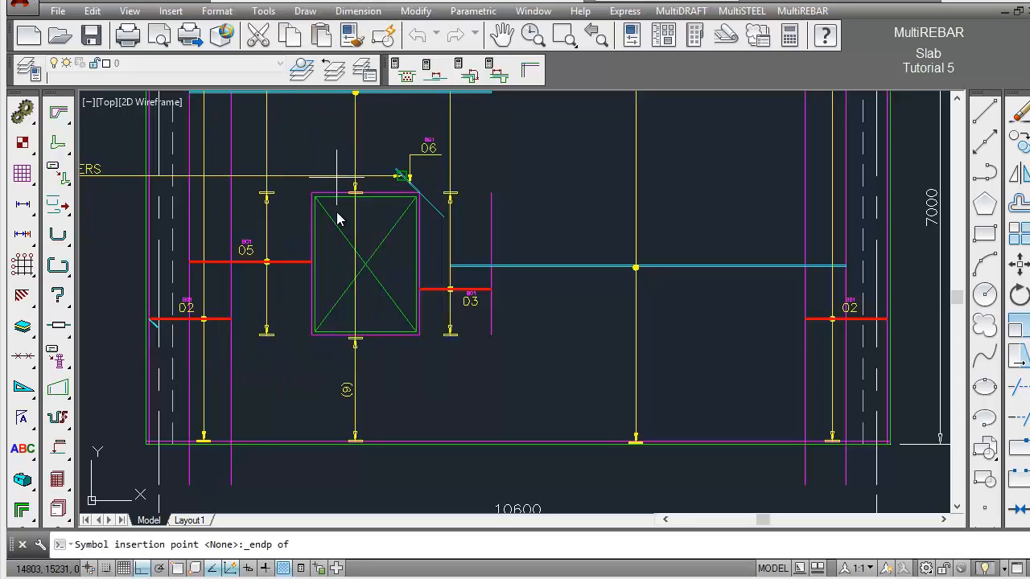
left_click(309, 267)
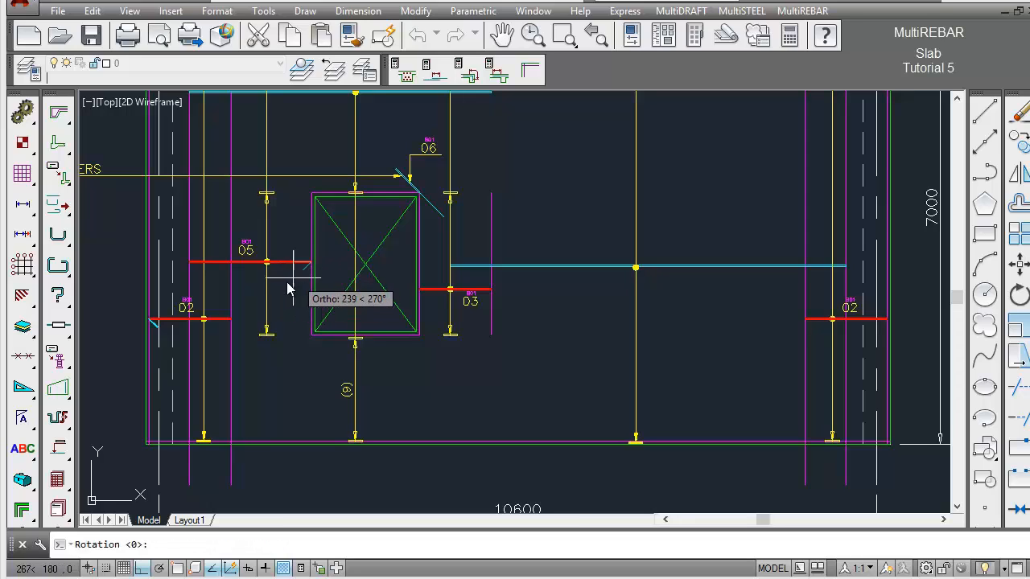
left_click(287, 292)
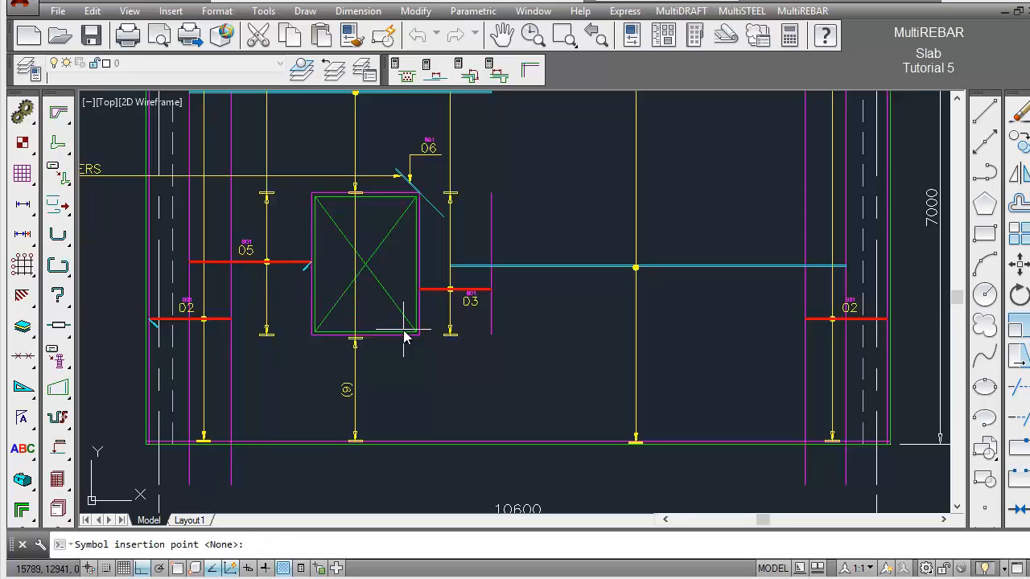
Add the slanted end symbol to the bar right of the slab opening, at its end on the opening edge, sloping upward.
right_click(510, 363, "shift")
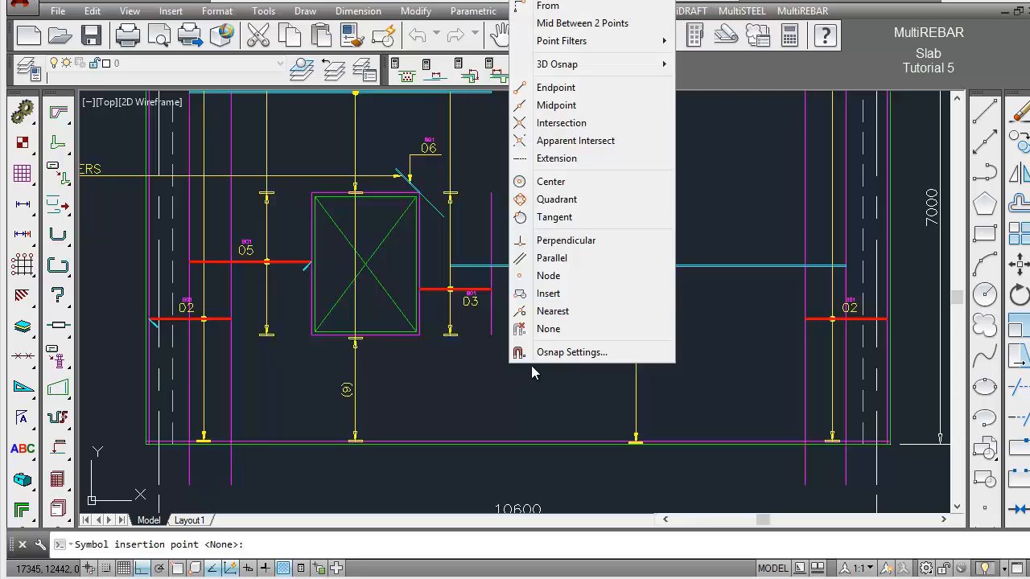
left_click(553, 88)
left_click(427, 298)
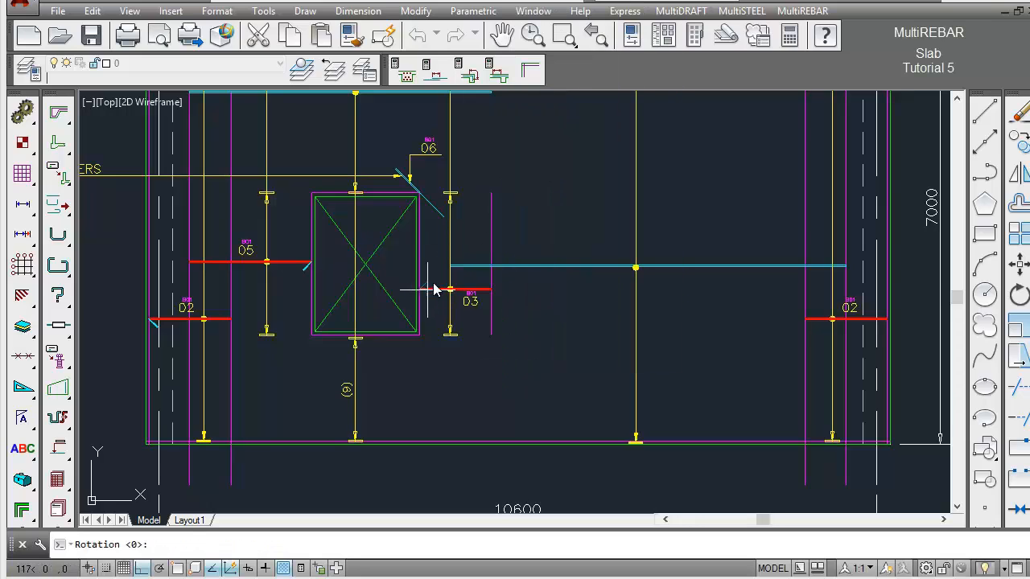
left_click(468, 302)
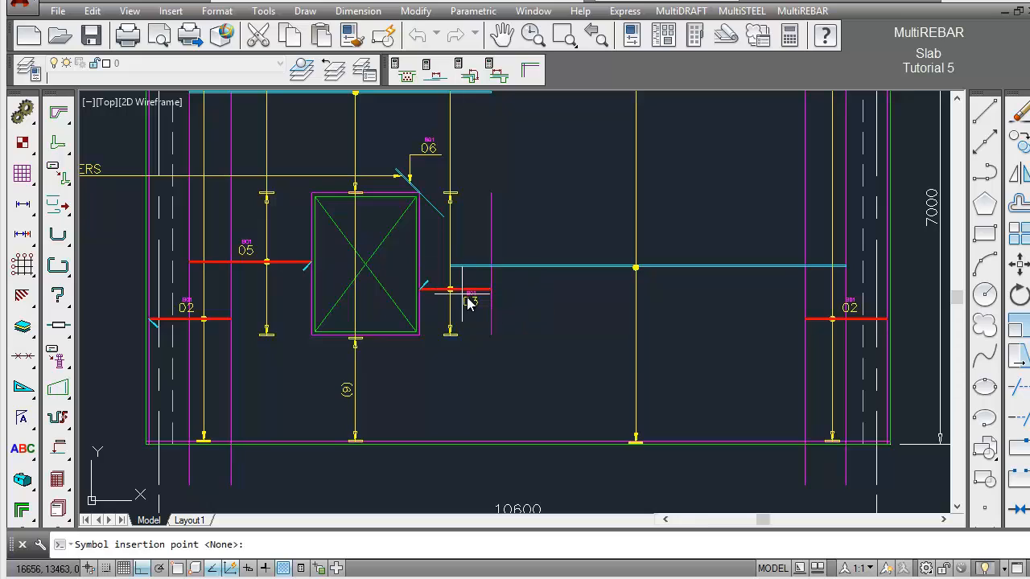
Place the slanted end symbol at the outer end of the right support's bar, sloping down toward the slab, and finish placing symbols.
right_click(707, 335, "shift")
left_click(724, 303)
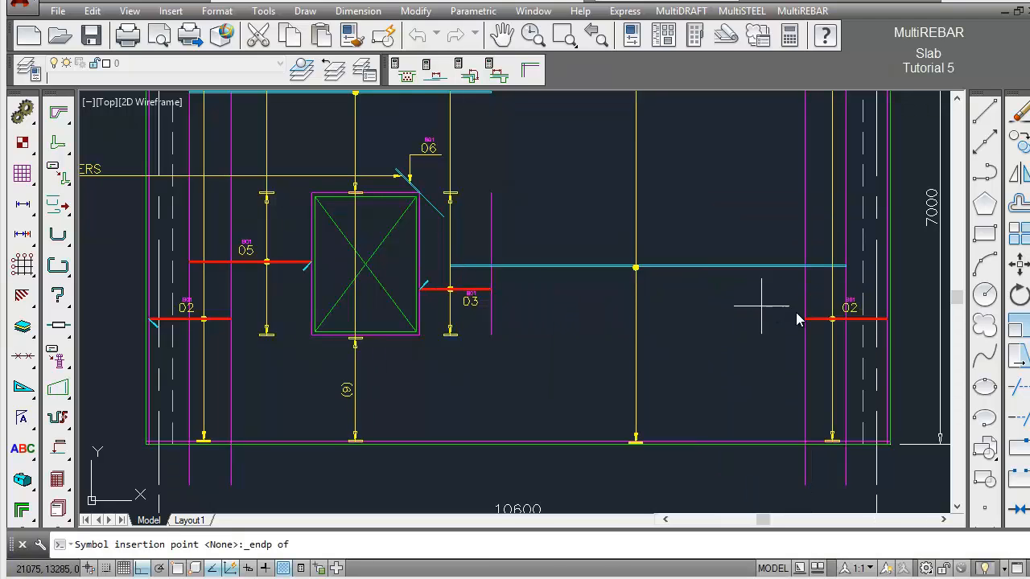
left_click(882, 325)
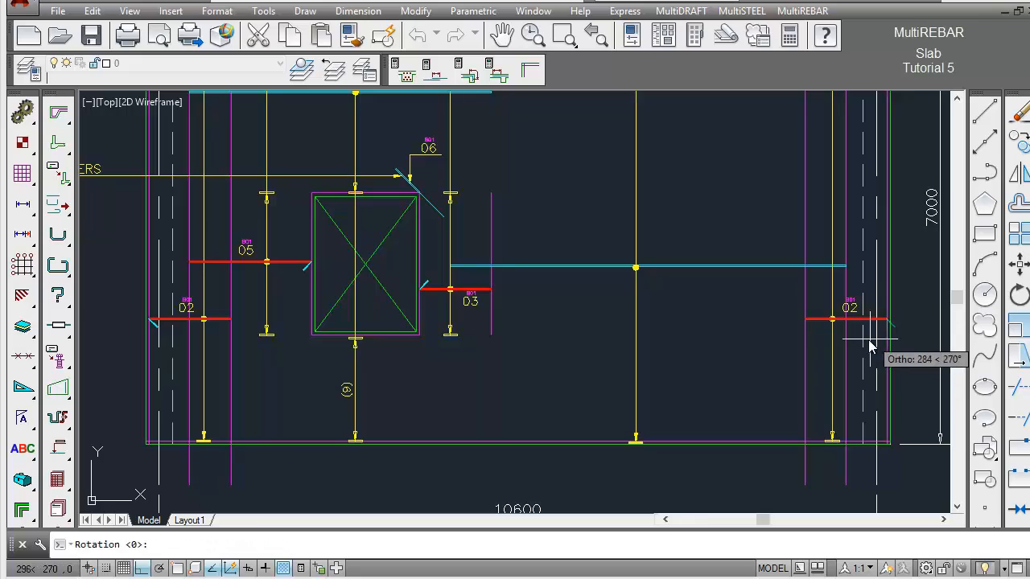
left_click(853, 345)
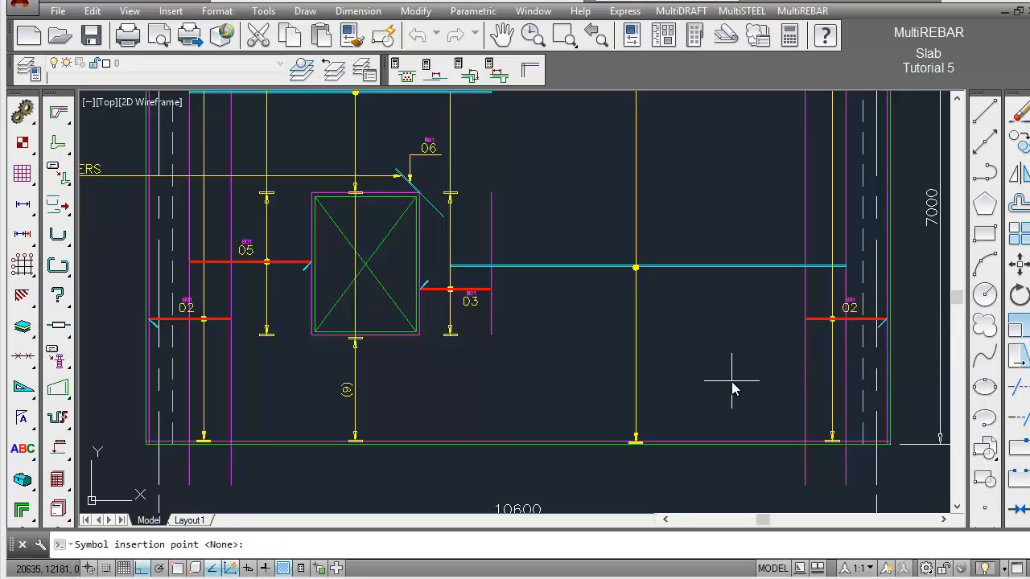
key("Return")
type("z")
key("Return")
type("p")
key("Return")
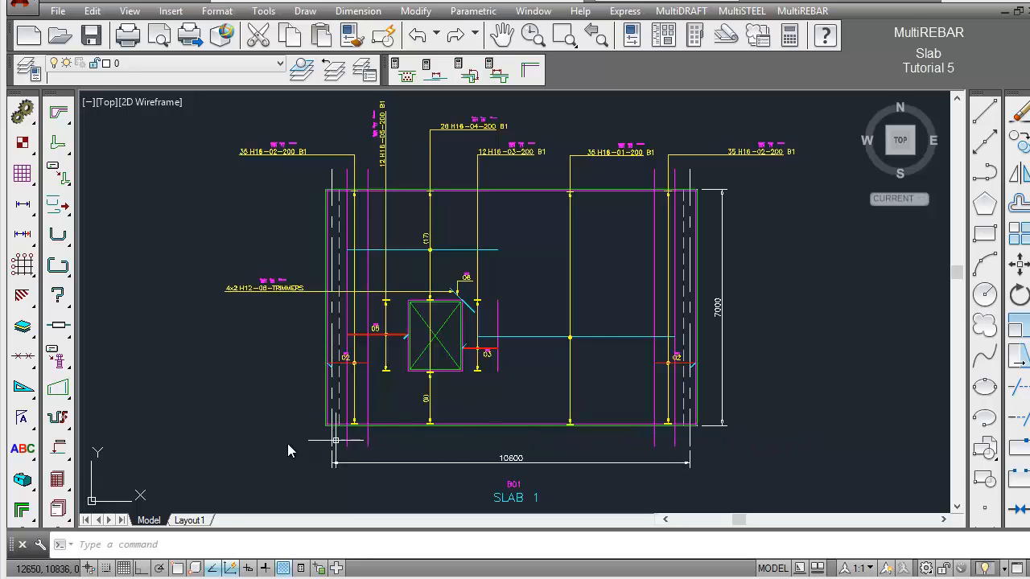
View bar list 01 and examine SLAB 1's bar marks, sizes, quantities, lengths, shape codes and dimensions.
left_click(53, 478)
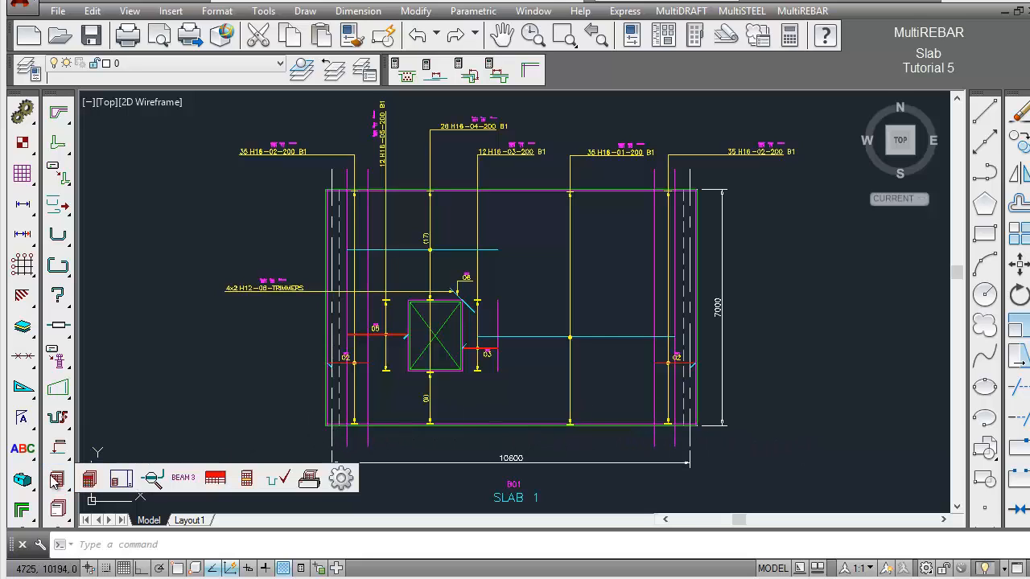
left_click(121, 481)
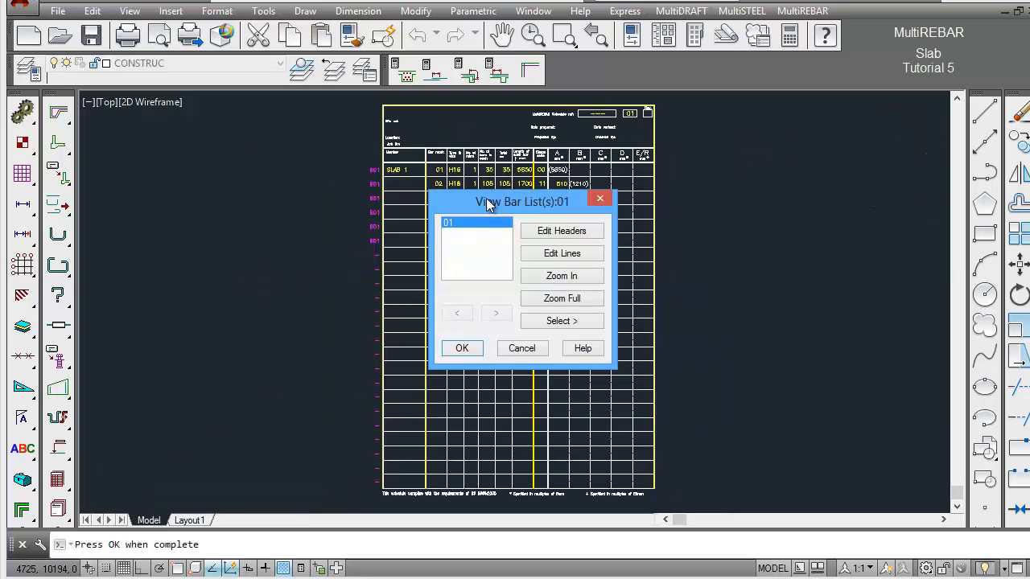
left_click_drag(474, 201, 746, 115)
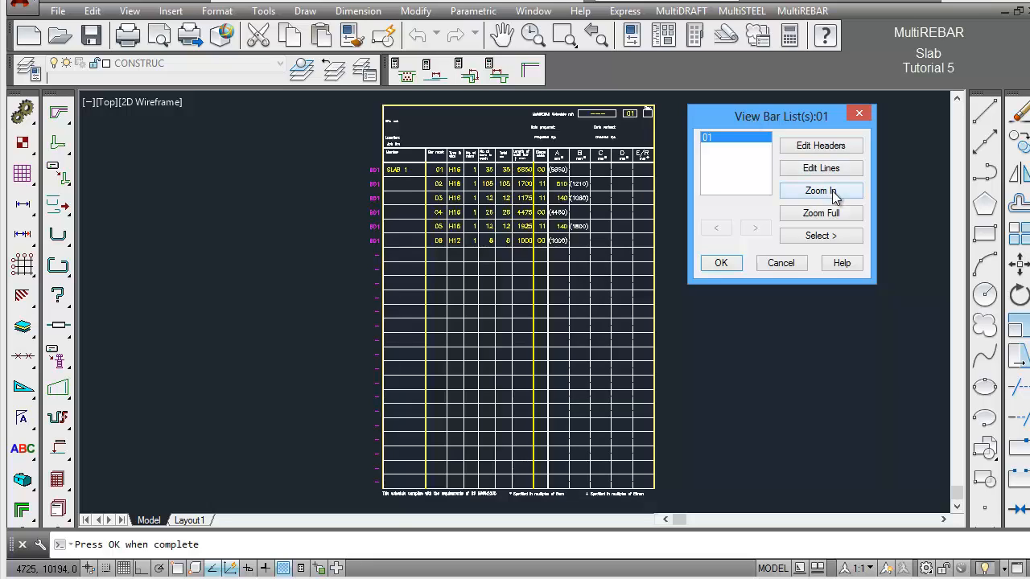
left_click(820, 191)
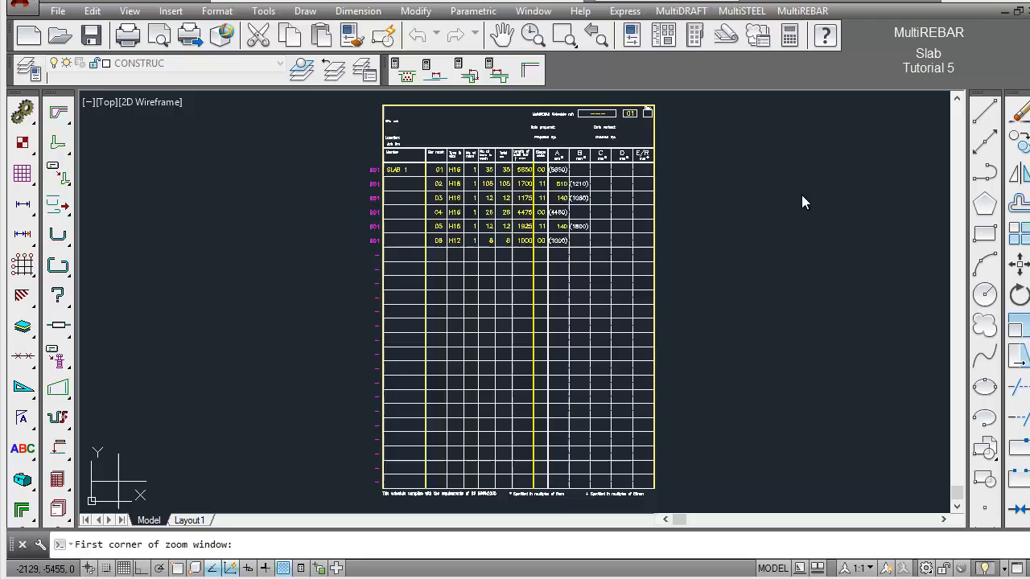
left_click(345, 160)
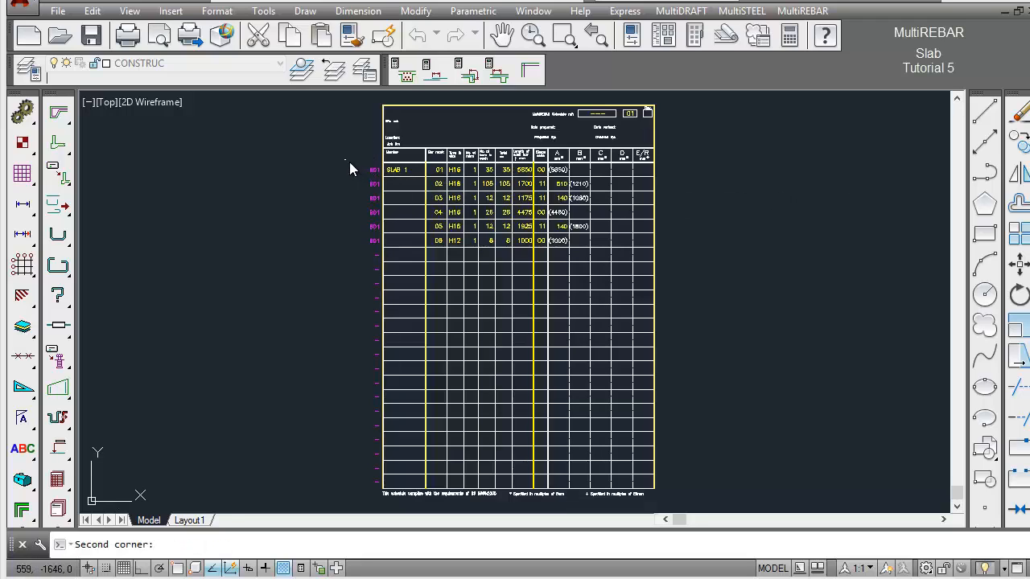
left_click(675, 267)
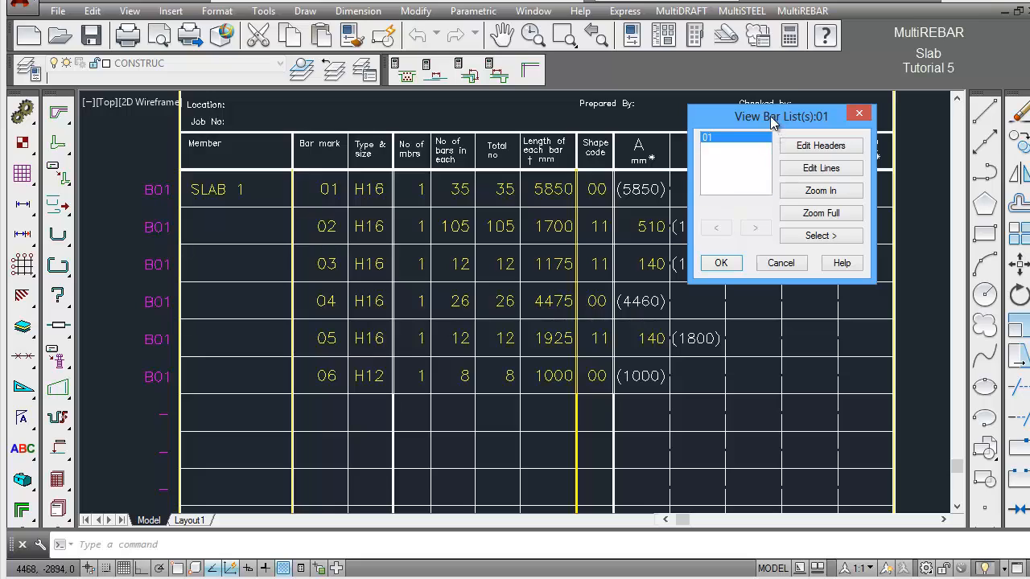
left_click_drag(770, 119, 848, 119)
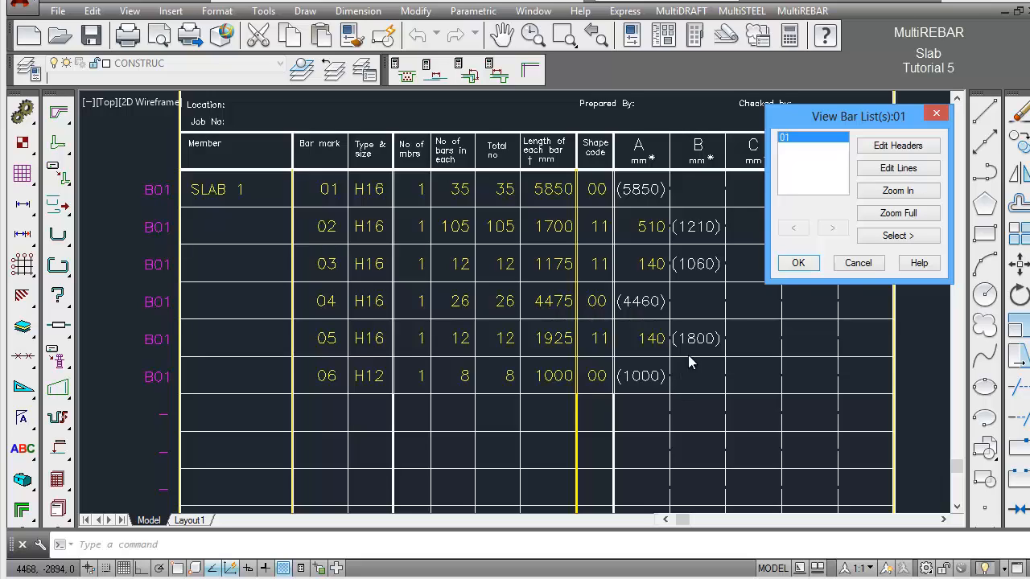
left_click(807, 265)
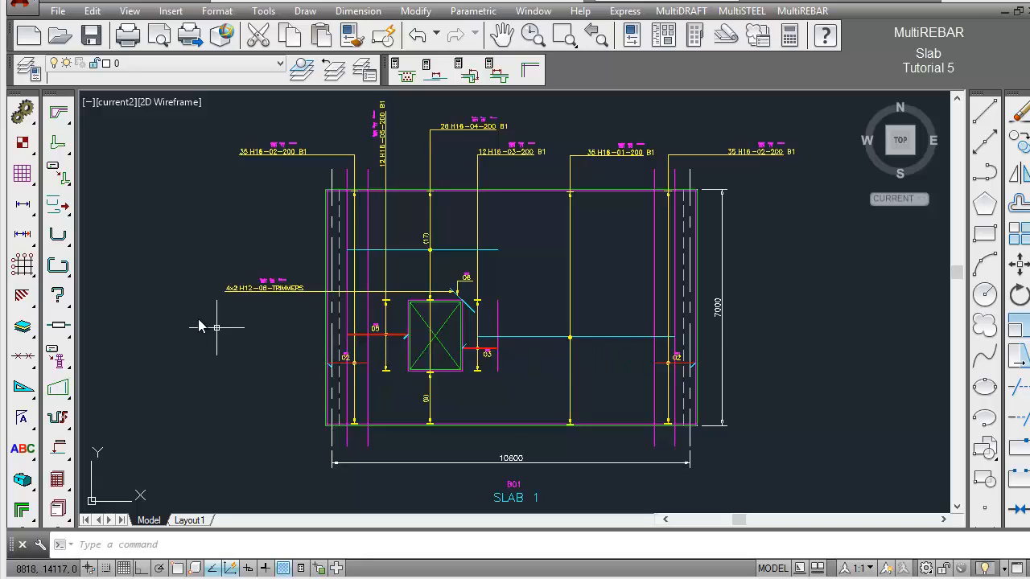
Turn off the plot layers for construction lines, cover lines, member ID, range envelopes, scale areas and the other preselected construction items.
left_click(60, 207)
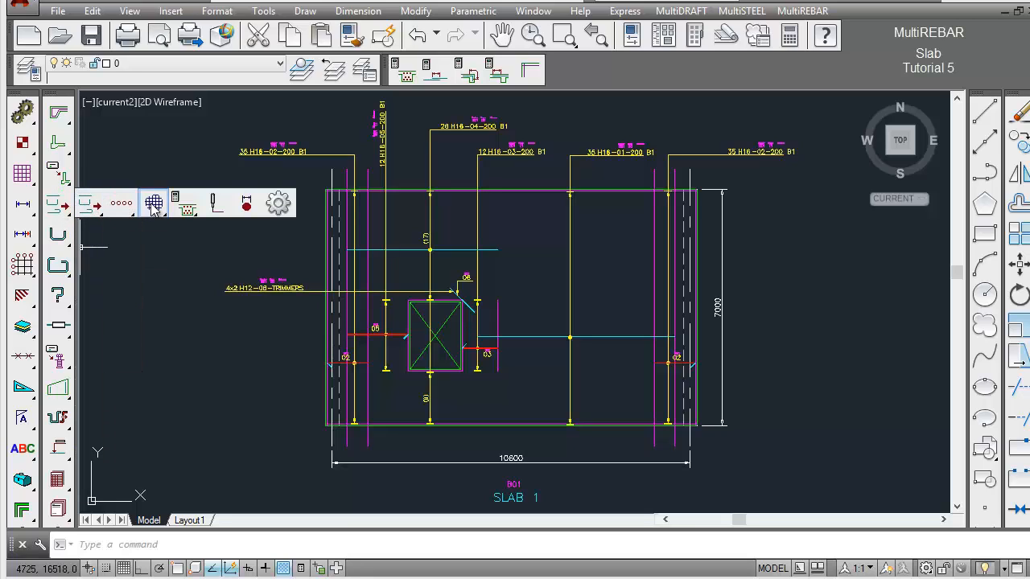
left_click(216, 205)
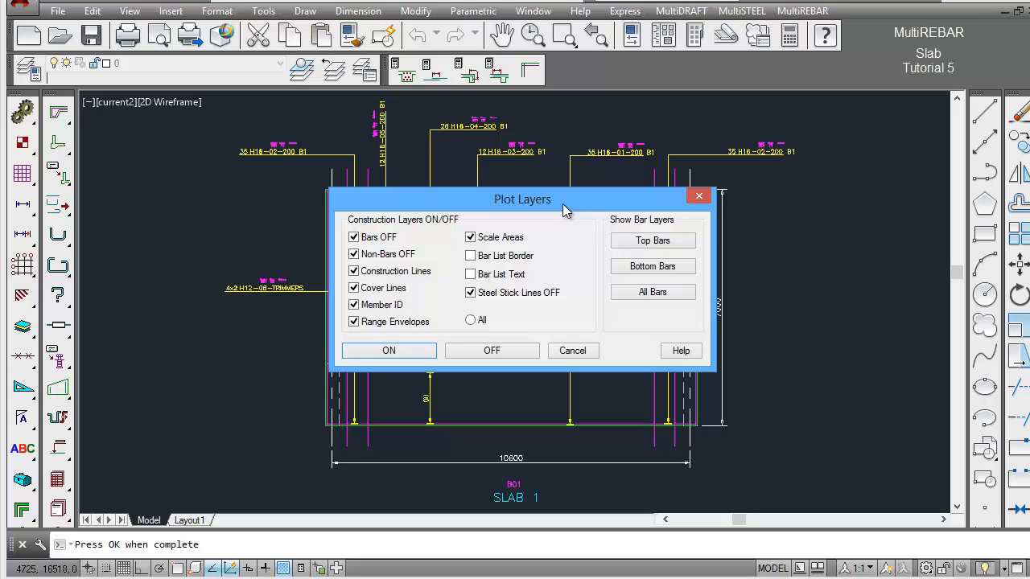
left_click(530, 355)
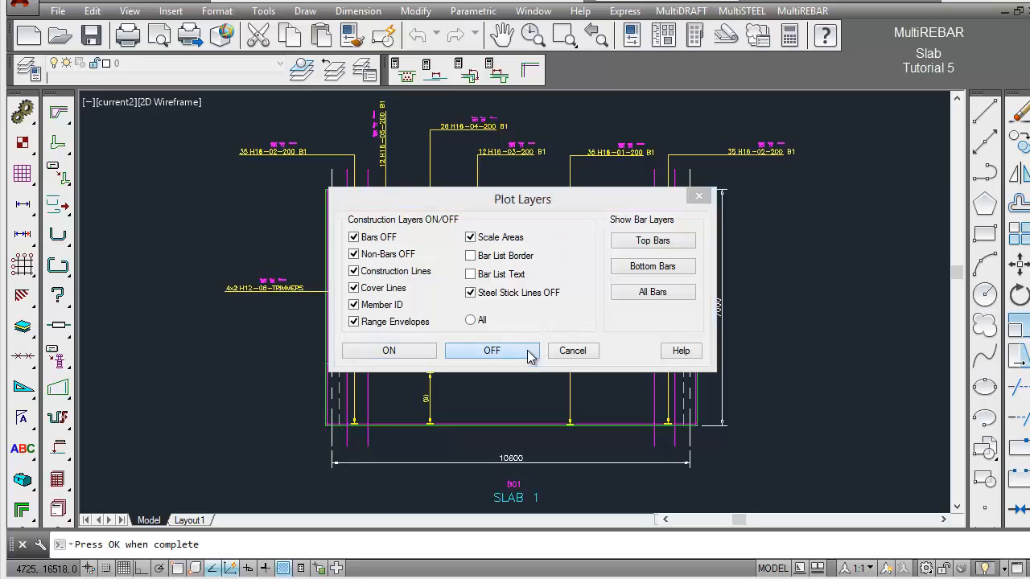